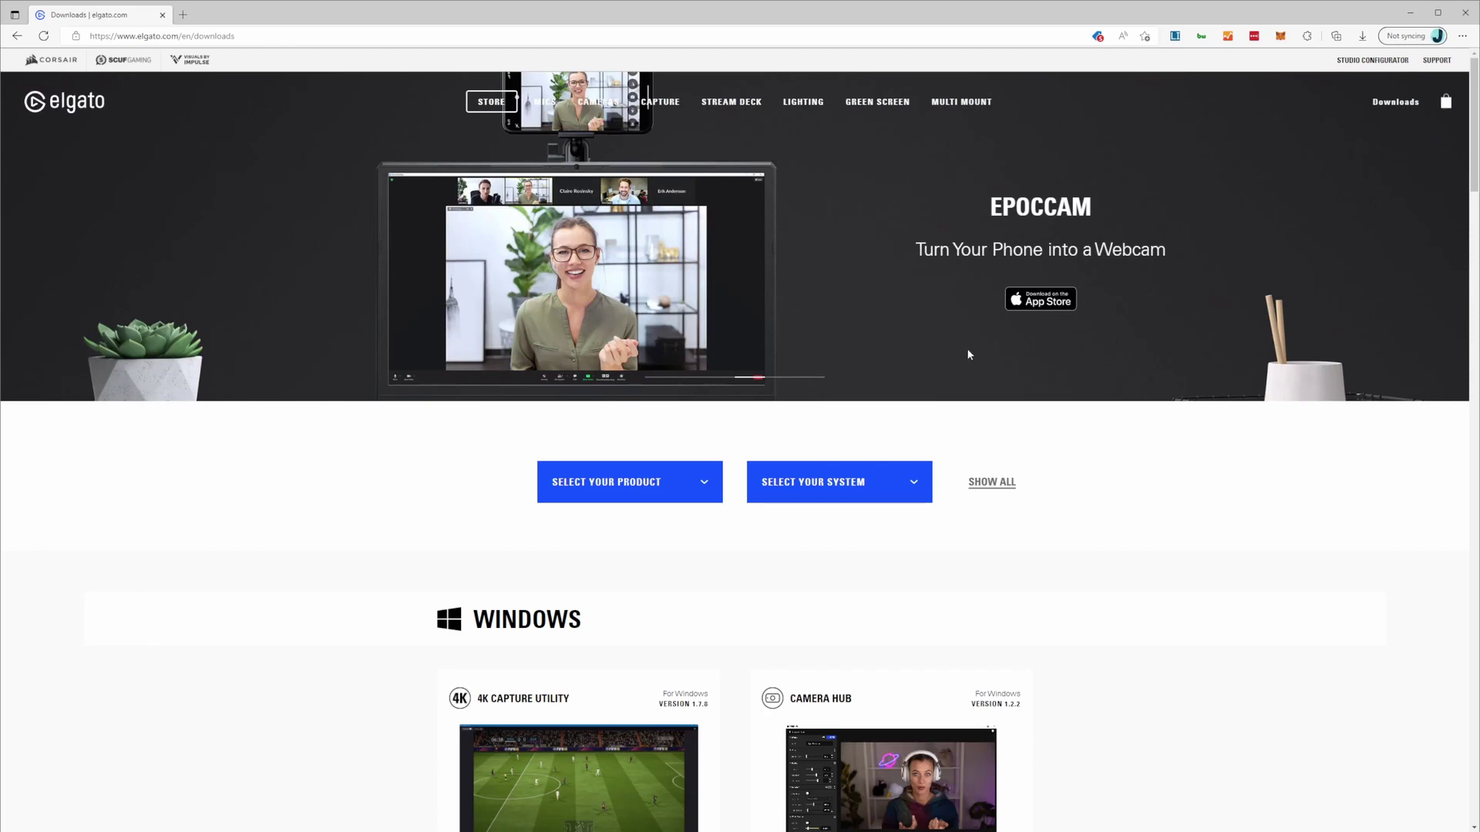
Step: Scroll the Elgato downloads page in Edge down to the Stream Deck download card
{"action": "scroll", "coordinate": [965, 356], "scroll_direction": "down", "scroll_amount": 5}
{"action": "scroll", "coordinate": [962, 359], "scroll_direction": "down", "scroll_amount": 6}
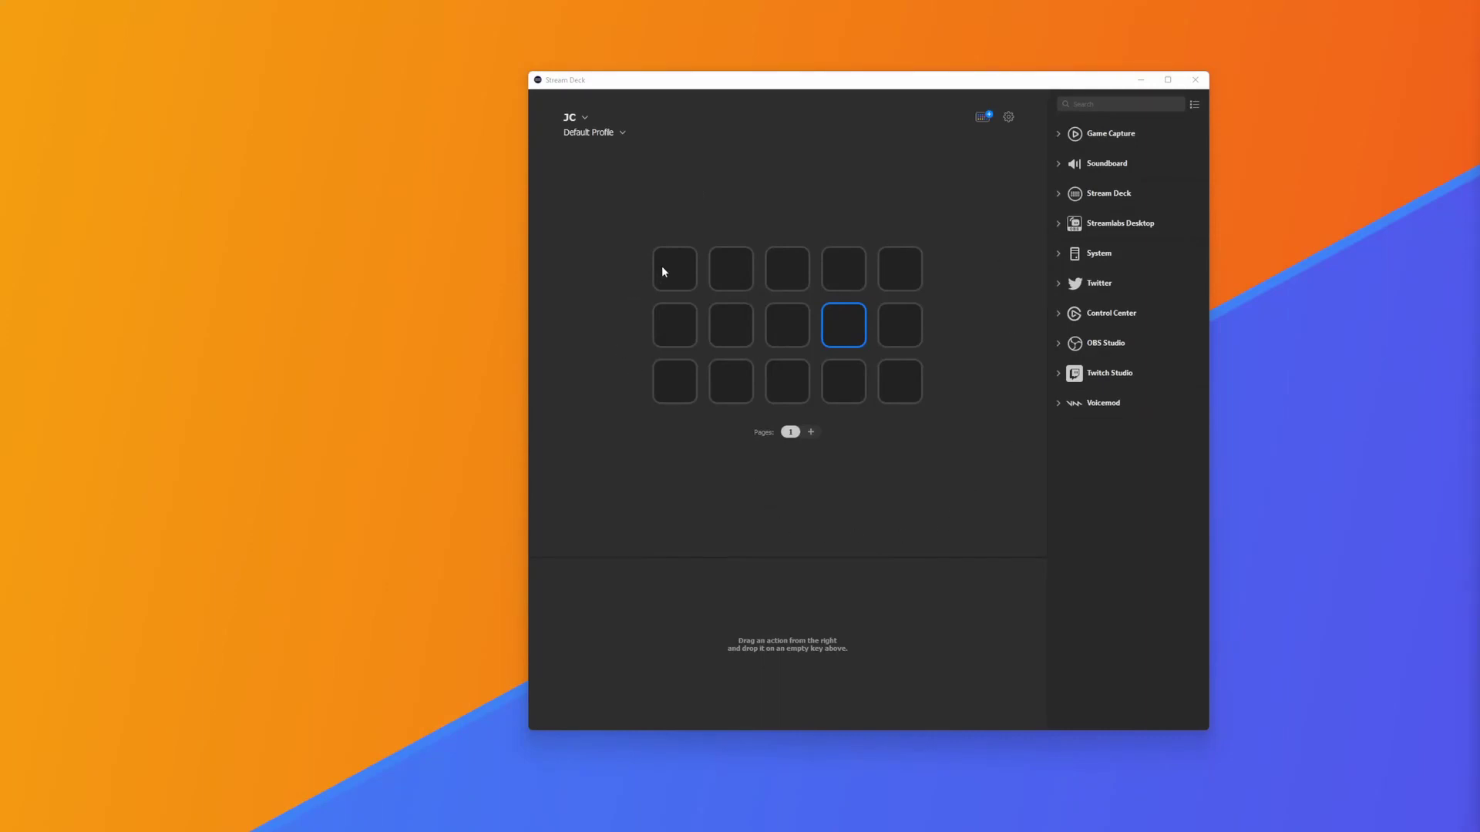
{"action": "left_click", "coordinate": [731, 272]}
{"action": "left_click", "coordinate": [789, 271]}
{"action": "left_click", "coordinate": [844, 265]}
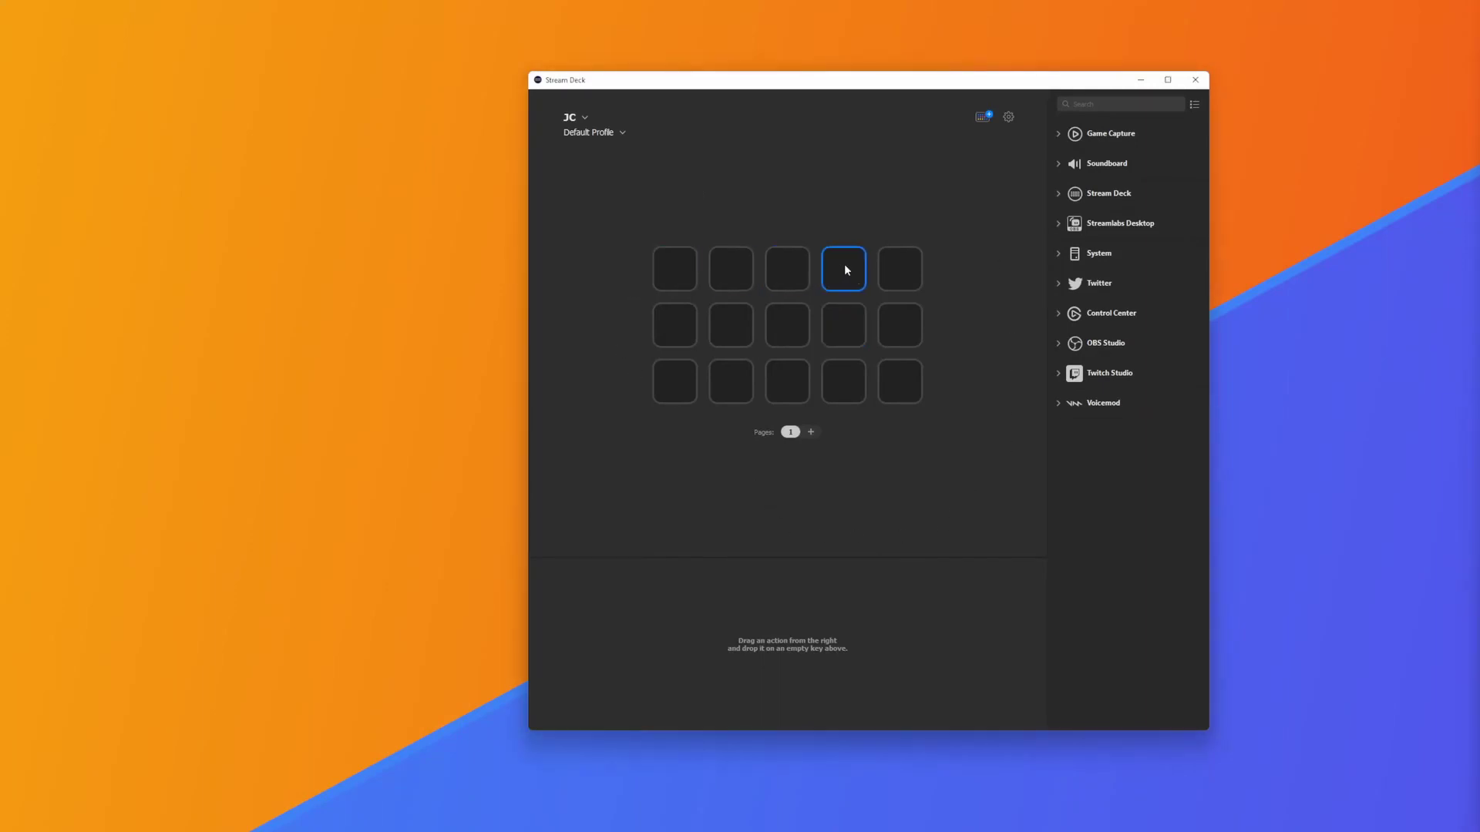
{"action": "left_click", "coordinate": [898, 274]}
{"action": "left_click", "coordinate": [810, 432]}
{"action": "left_click", "coordinate": [821, 432]}
{"action": "left_click", "coordinate": [831, 432]}
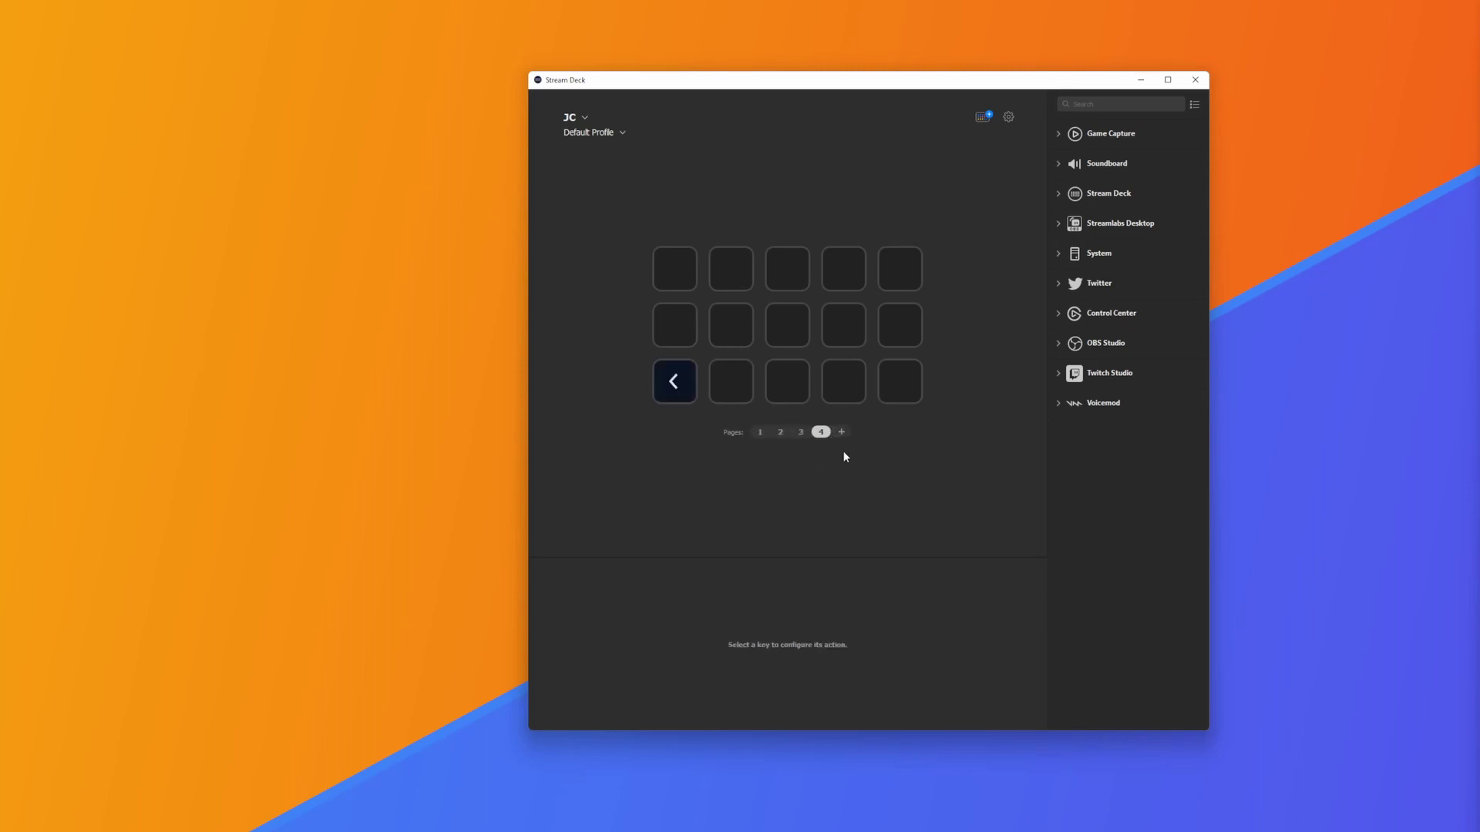
{"action": "left_click", "coordinate": [673, 390]}
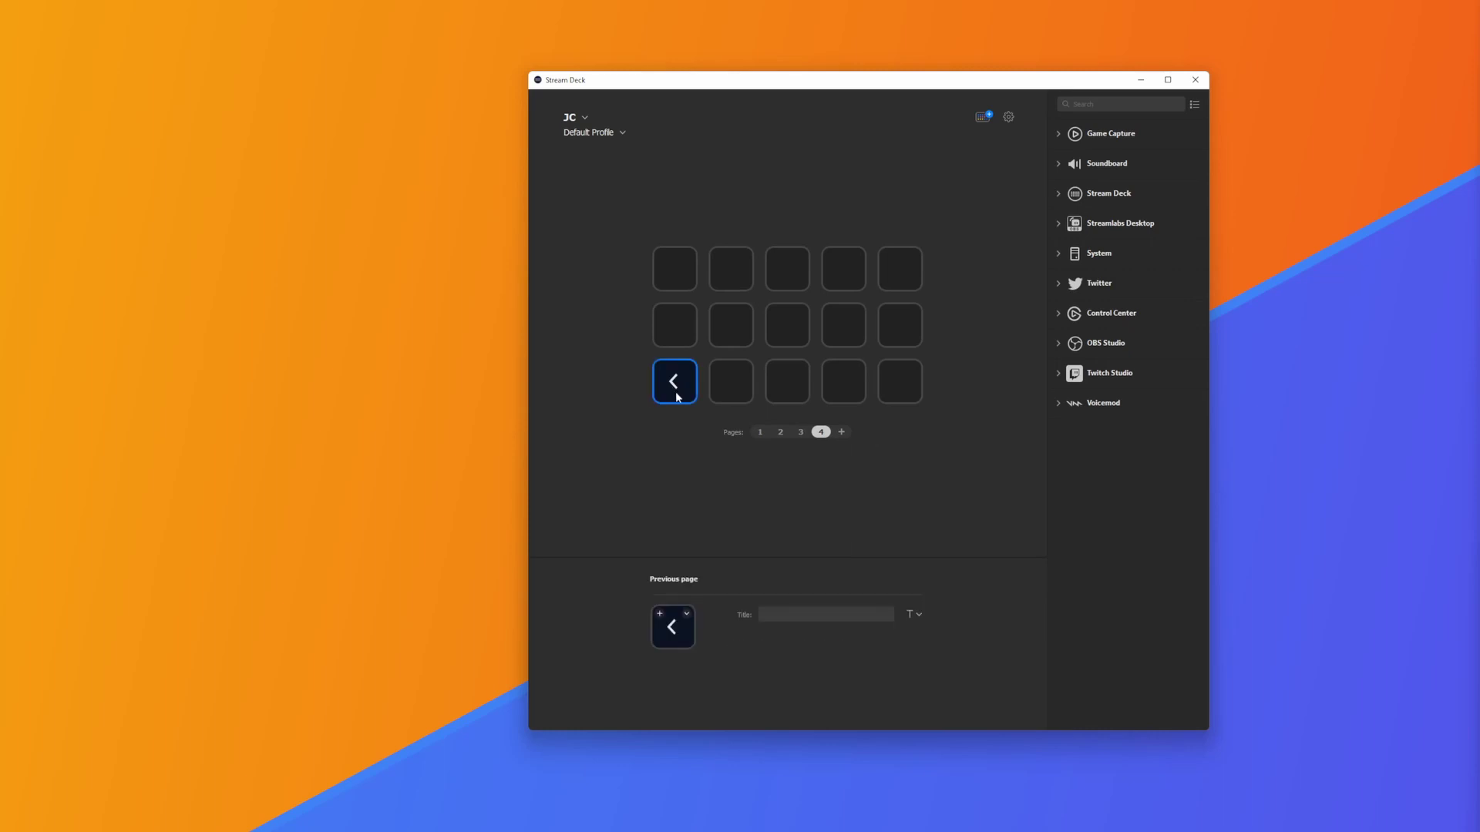
{"action": "double_click", "coordinate": [675, 391]}
{"action": "left_click", "coordinate": [678, 394]}
{"action": "double_click", "coordinate": [676, 391]}
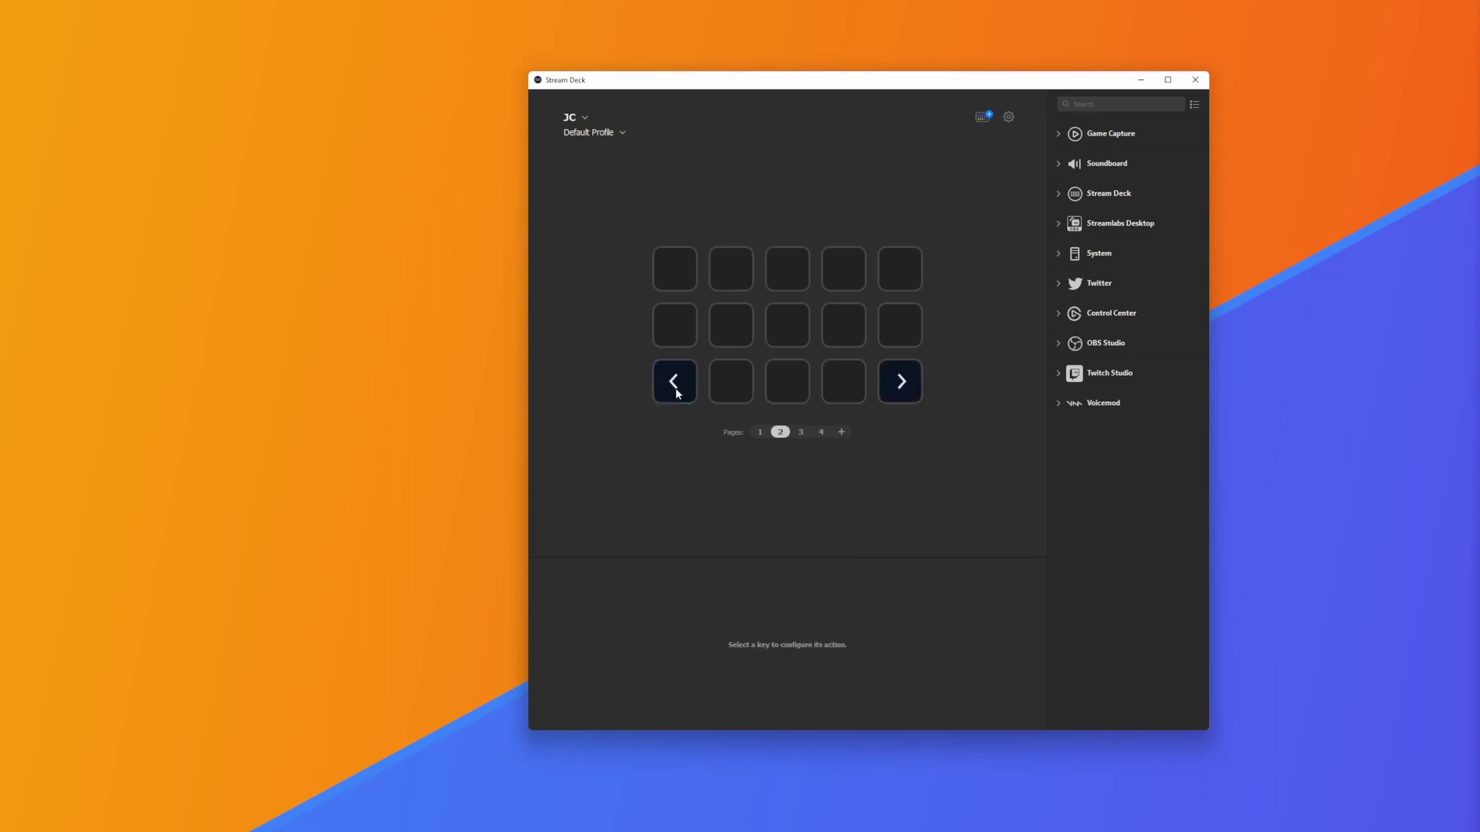
{"action": "left_click", "coordinate": [676, 390]}
{"action": "double_click", "coordinate": [675, 389]}
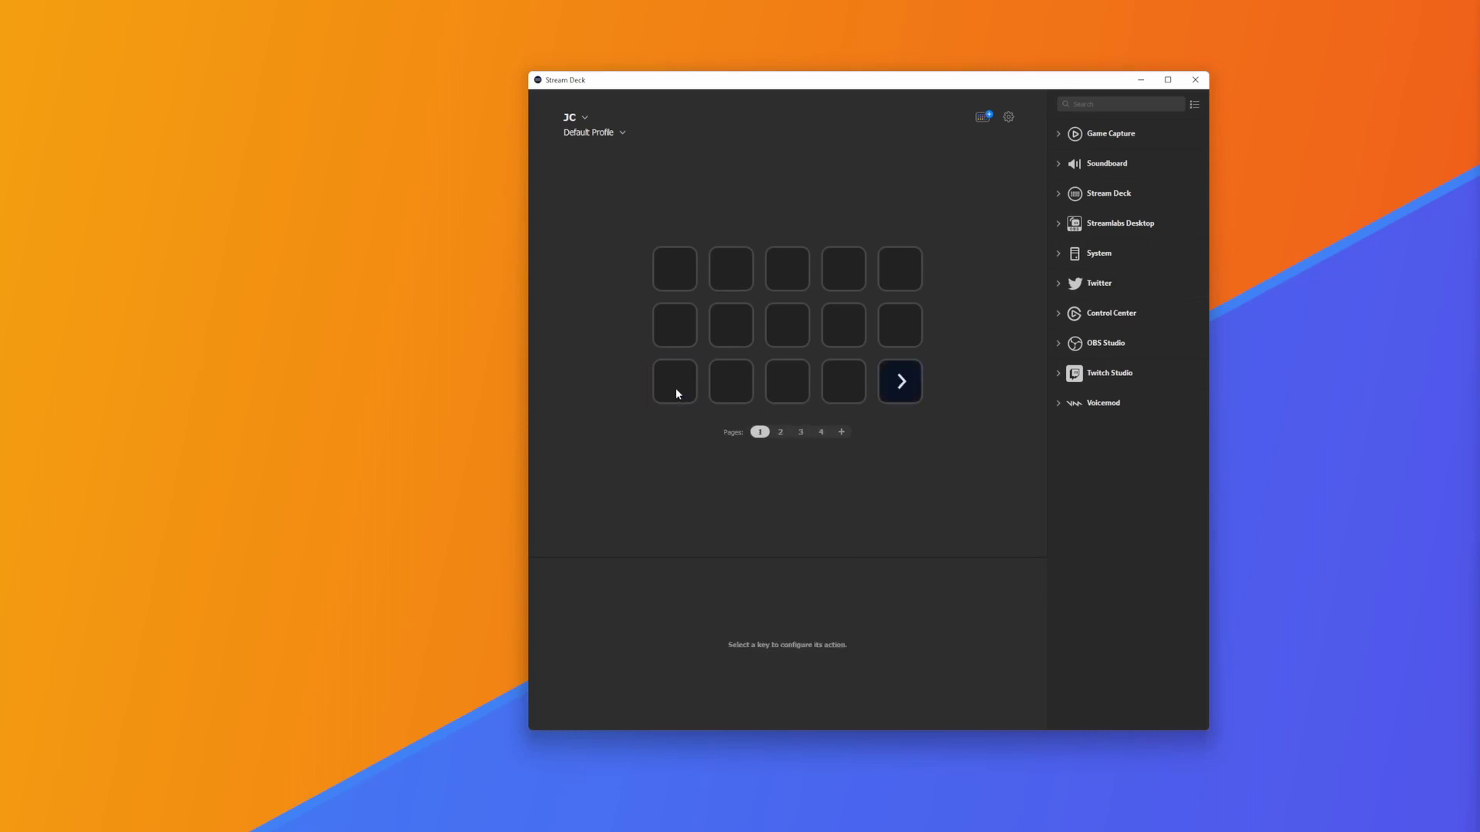
{"action": "right_click", "coordinate": [781, 432]}
{"action": "left_click", "coordinate": [792, 456]}
{"action": "left_click", "coordinate": [945, 437]}
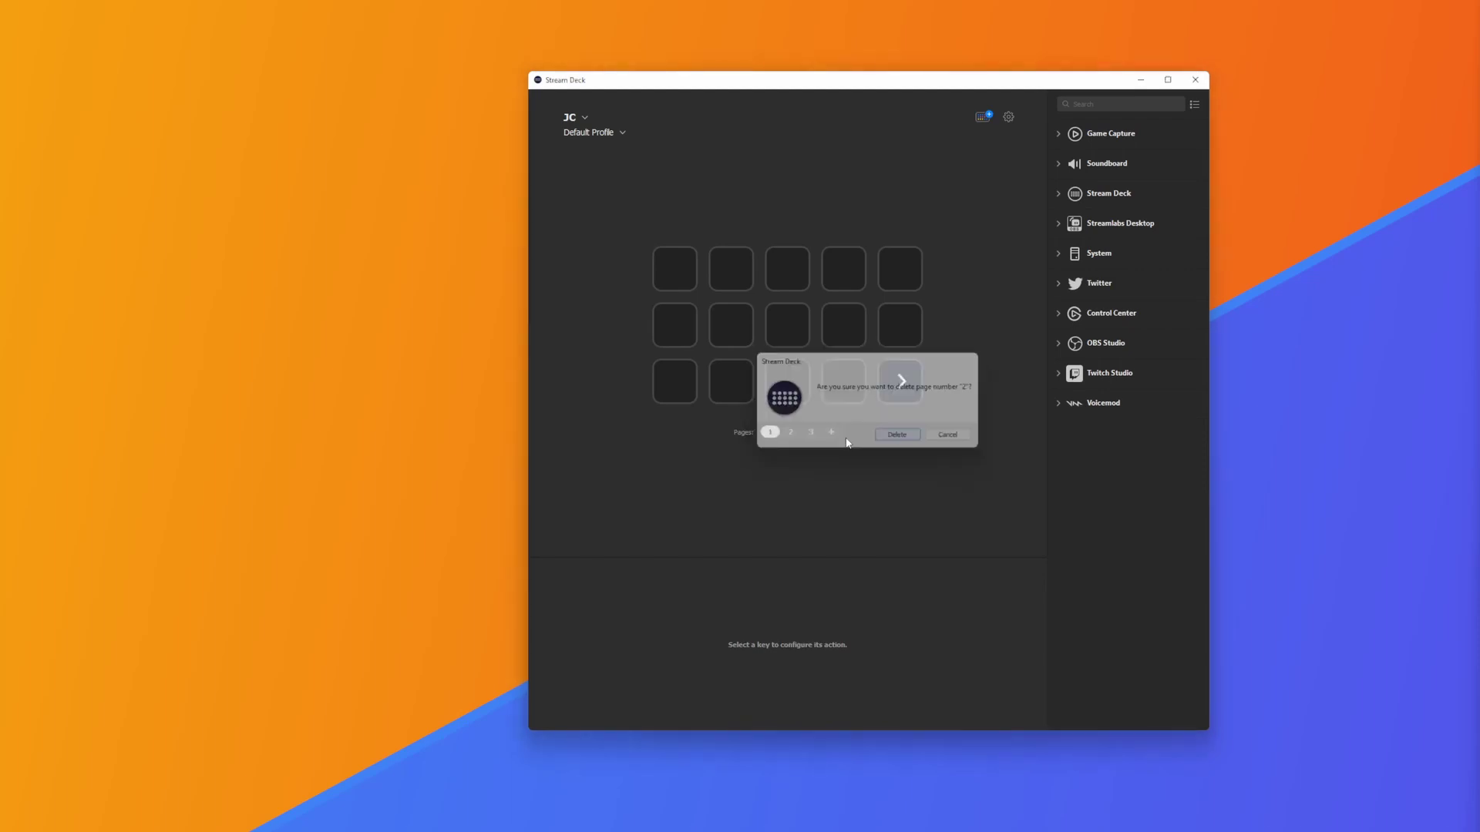
{"action": "right_click", "coordinate": [780, 432]}
{"action": "left_click", "coordinate": [794, 455]}
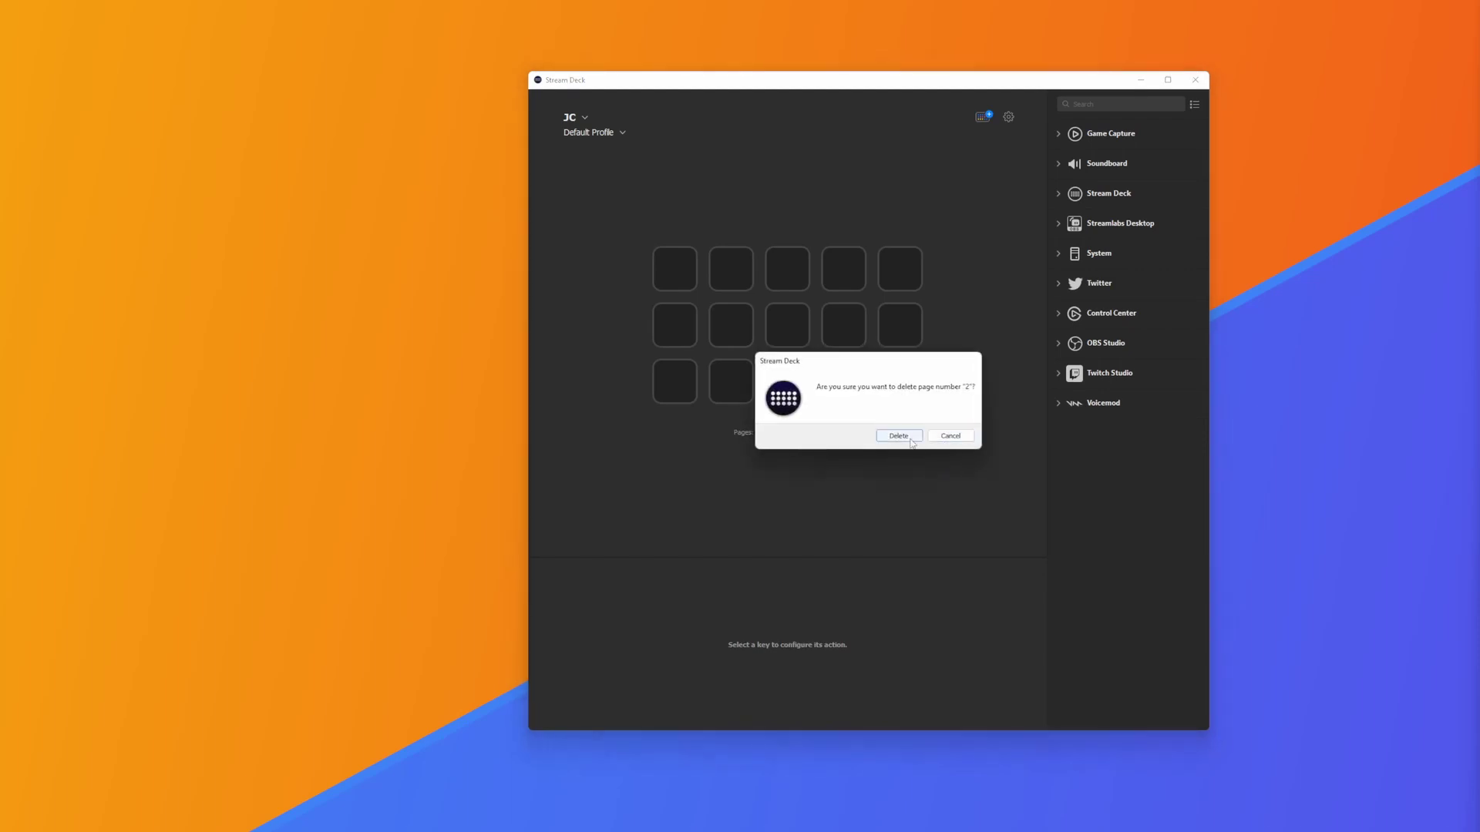
{"action": "left_click", "coordinate": [949, 437]}
{"action": "right_click", "coordinate": [795, 432]}
{"action": "left_click", "coordinate": [806, 458]}
{"action": "key", "text": "Tab"}
{"action": "key", "text": "Return"}
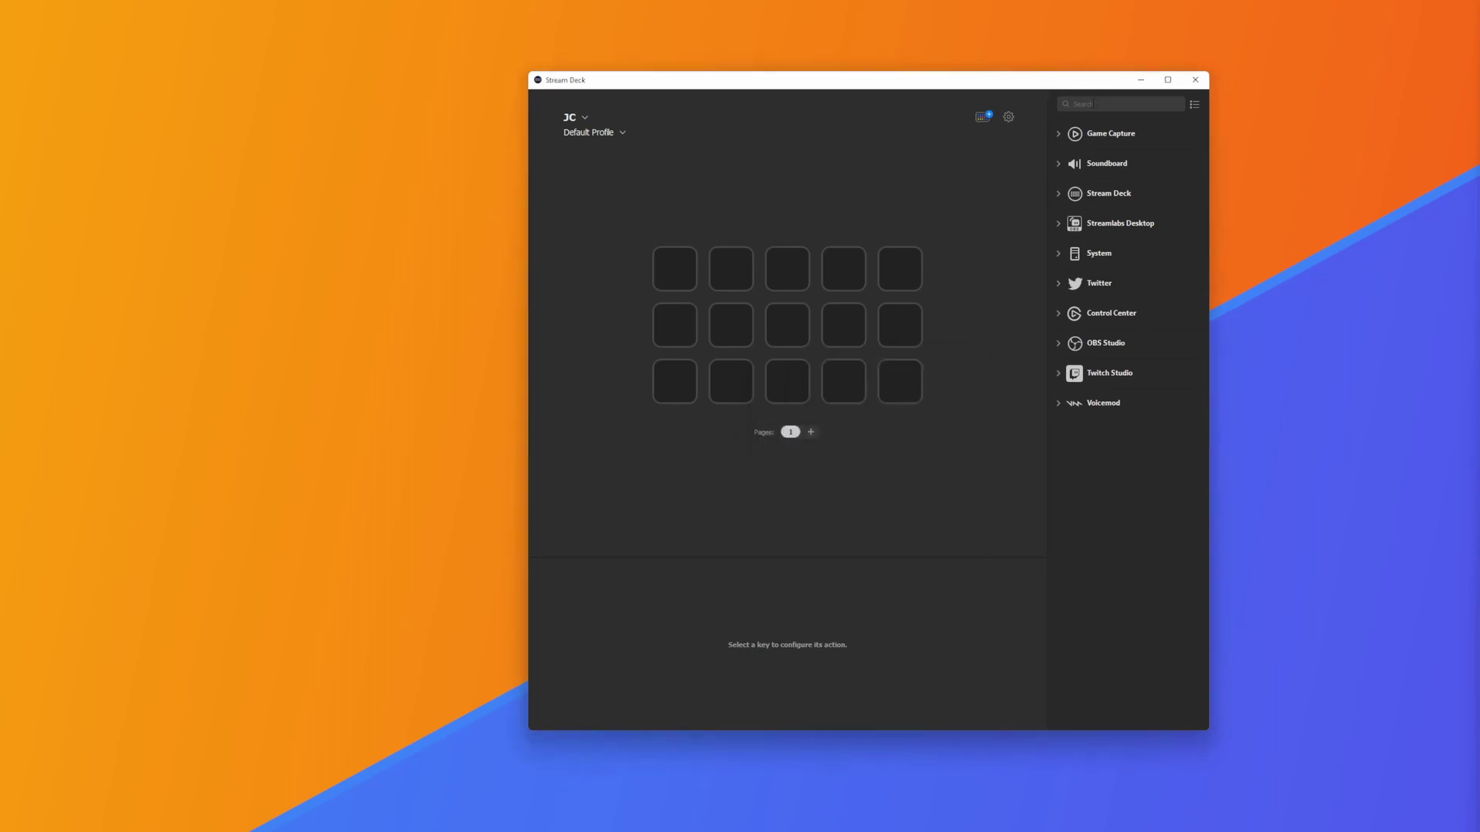
Step: Search the Store for 'proprese' and install the ProPresenter plugin with its preconfigured profiles
{"action": "left_click", "coordinate": [983, 118]}
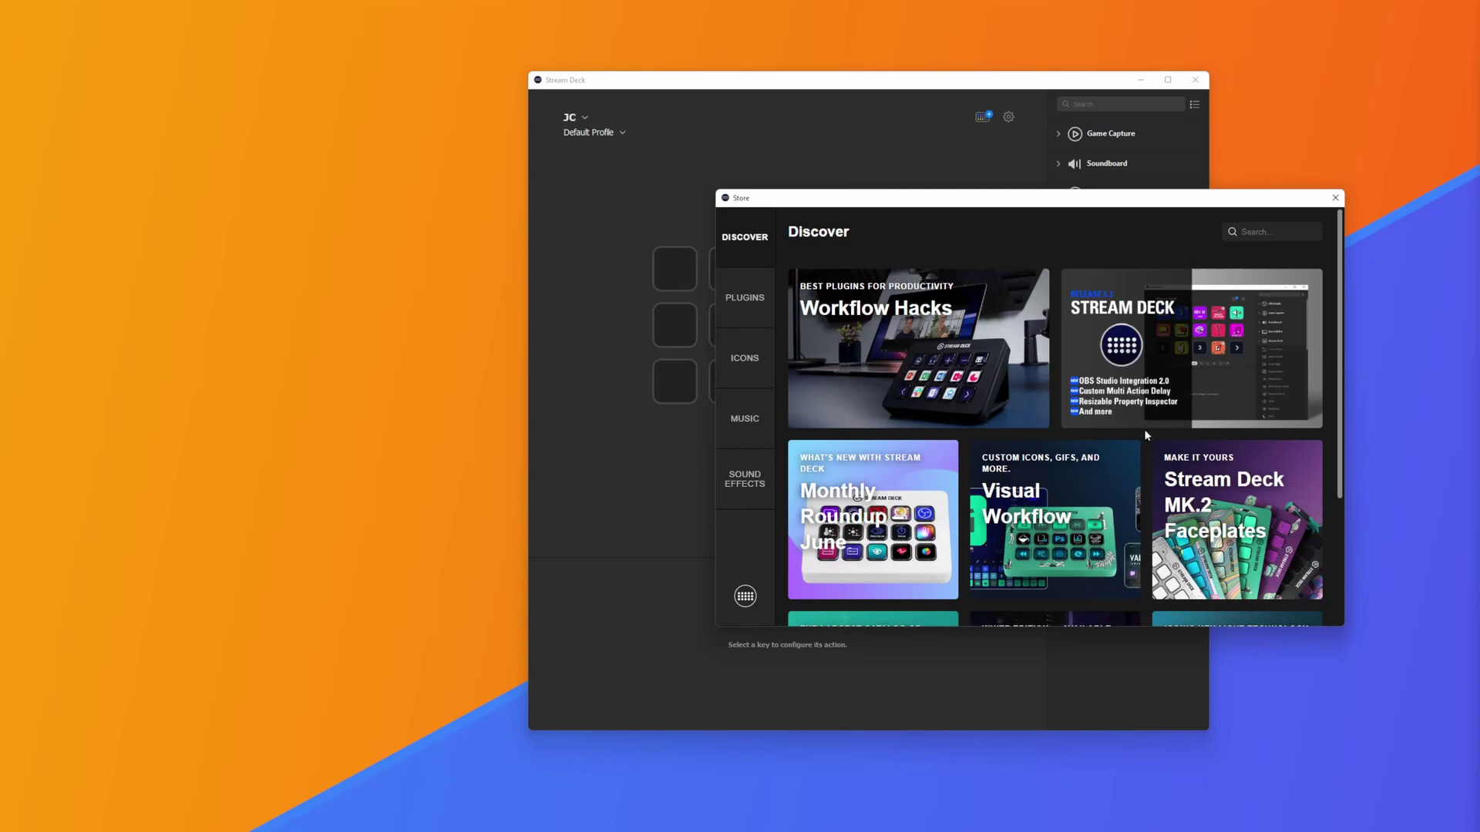
{"action": "type", "text": "proprese"}
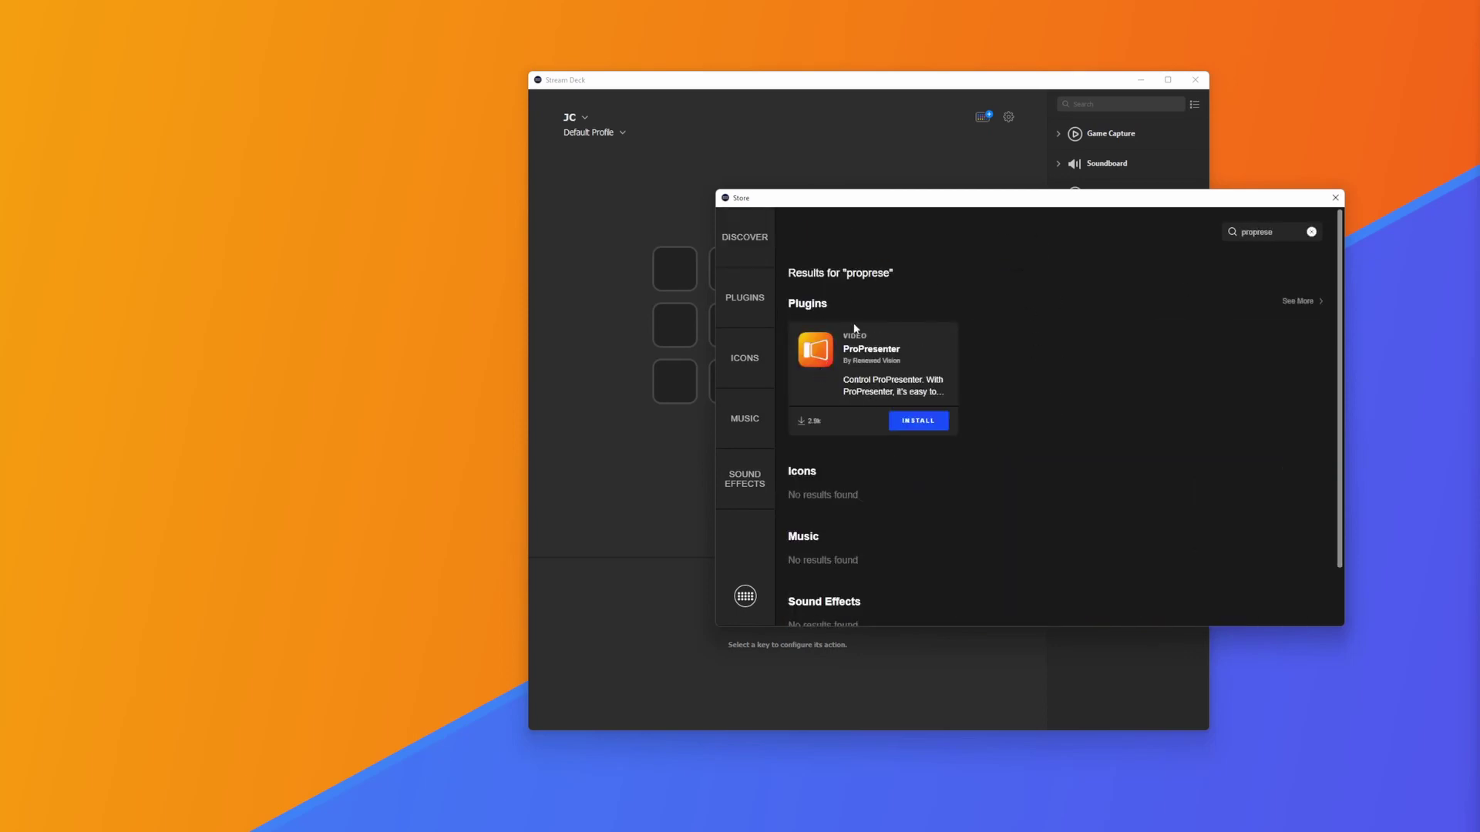
{"action": "left_click", "coordinate": [931, 429]}
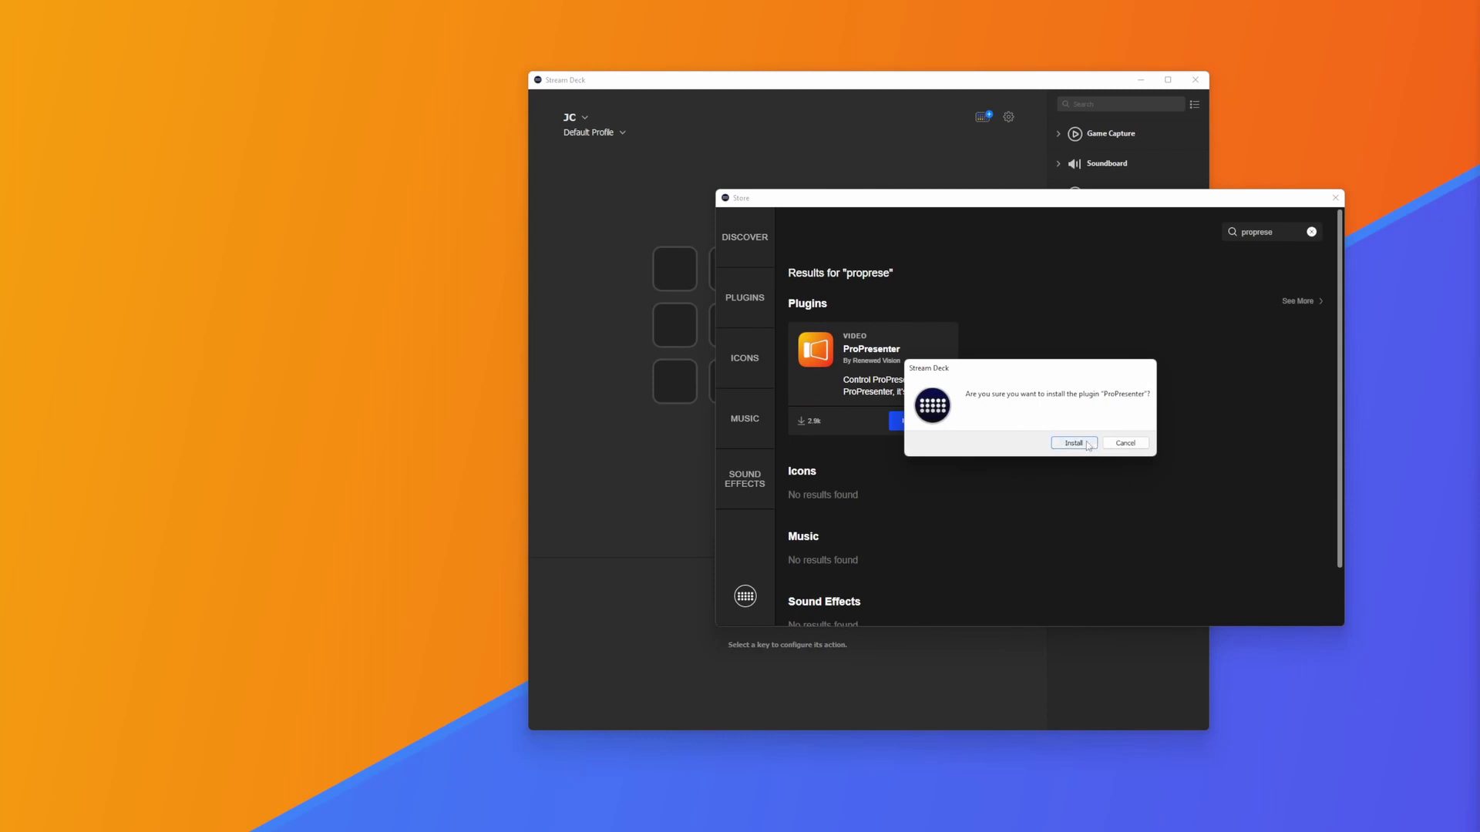
{"action": "left_click", "coordinate": [1117, 441]}
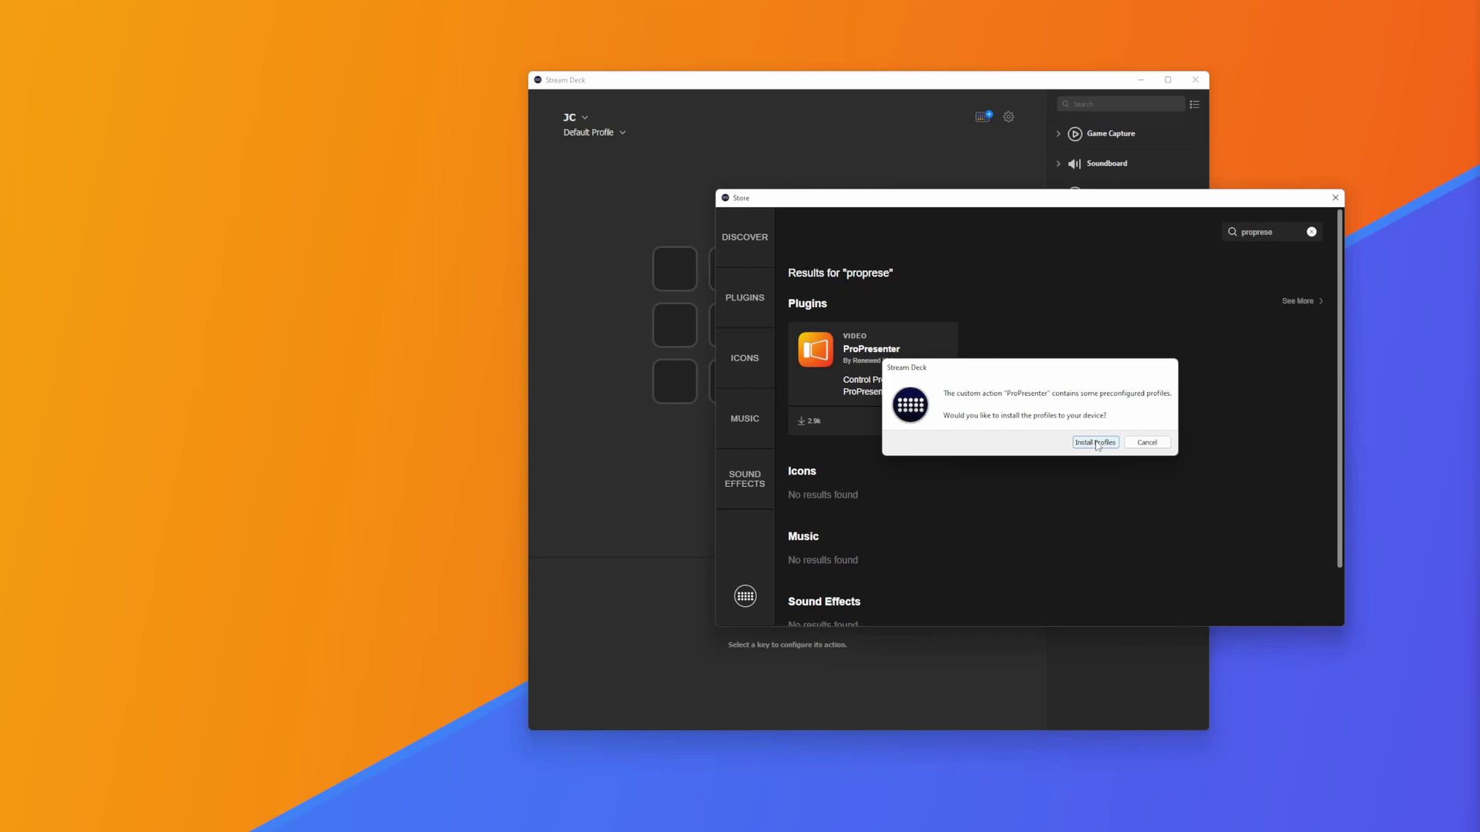
{"action": "left_click", "coordinate": [1096, 443]}
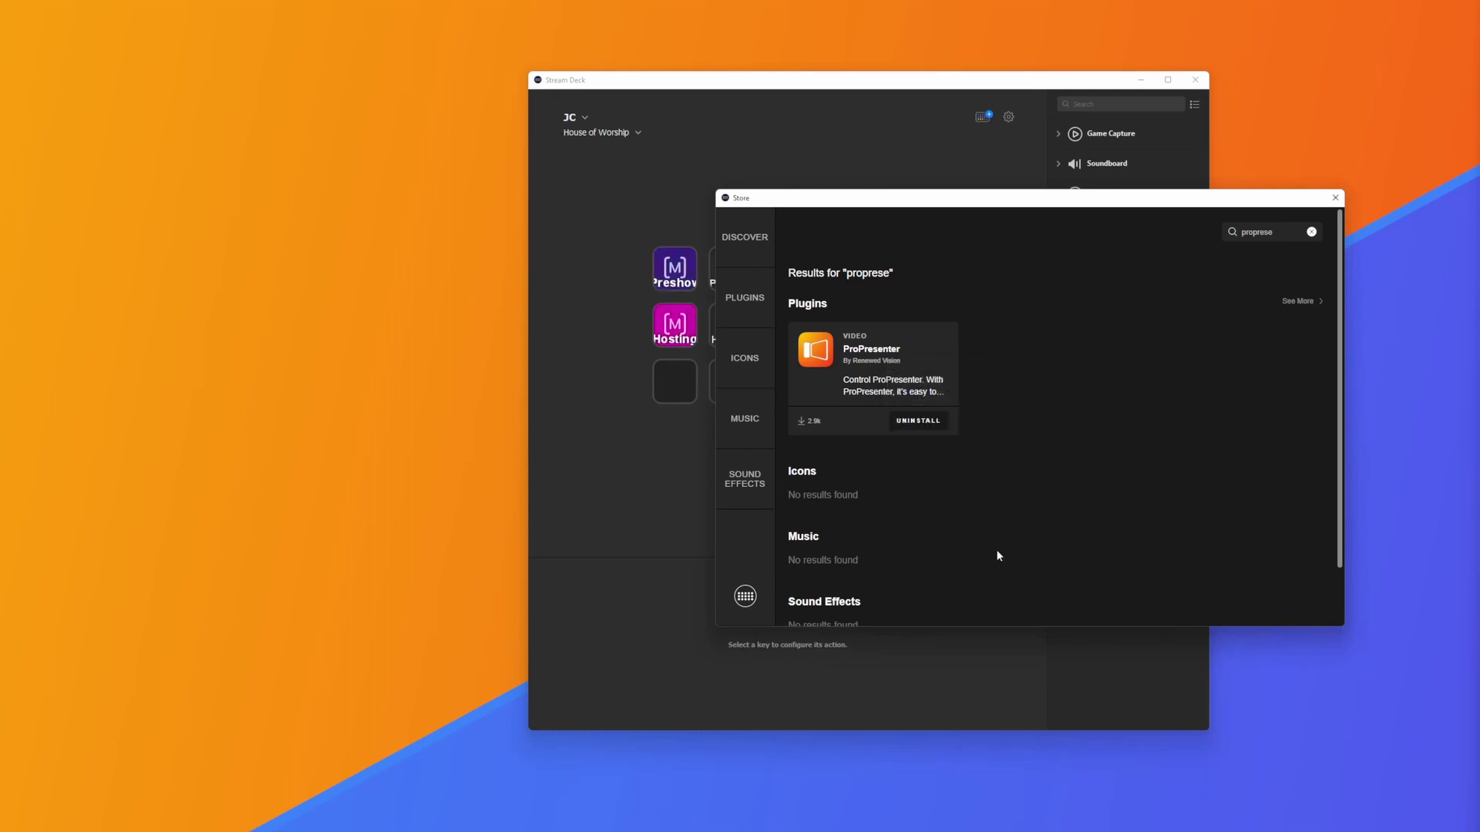
{"action": "left_click", "coordinate": [1335, 199]}
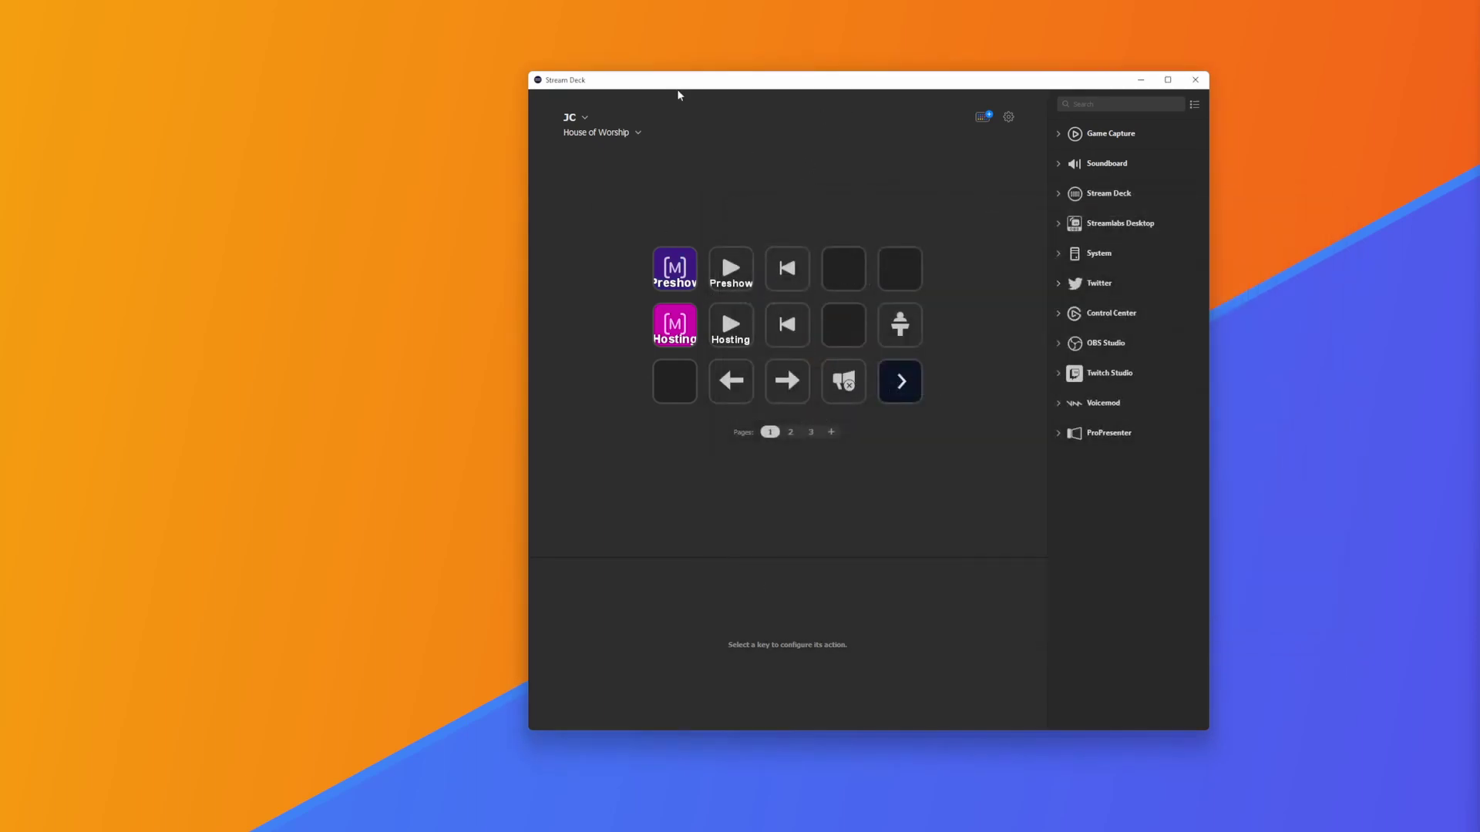
Step: Page through House of Worship to page 3 and view its previous-slide key's Slide settings
{"action": "left_click", "coordinate": [915, 382]}
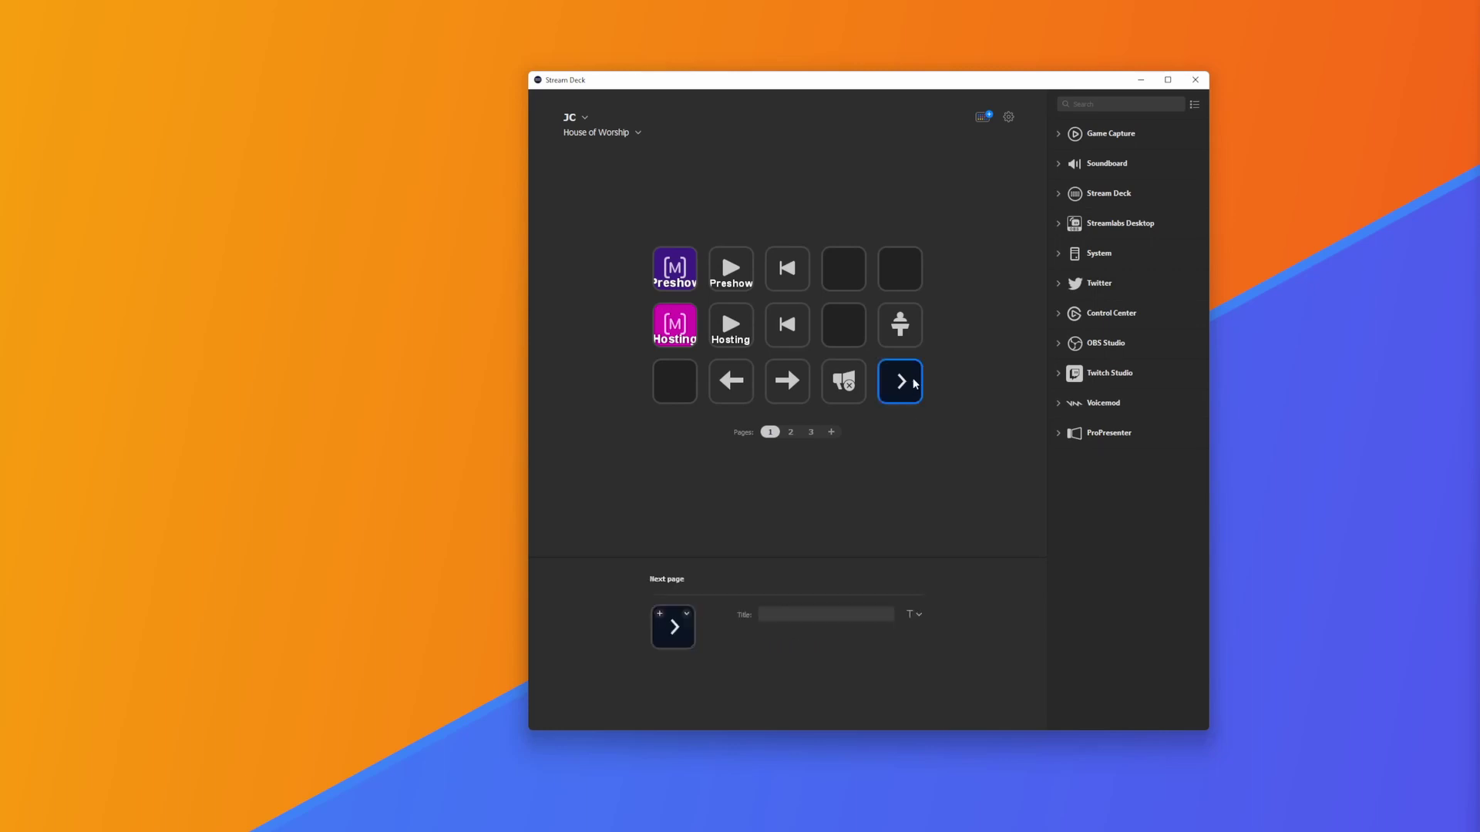
{"action": "double_click", "coordinate": [915, 384]}
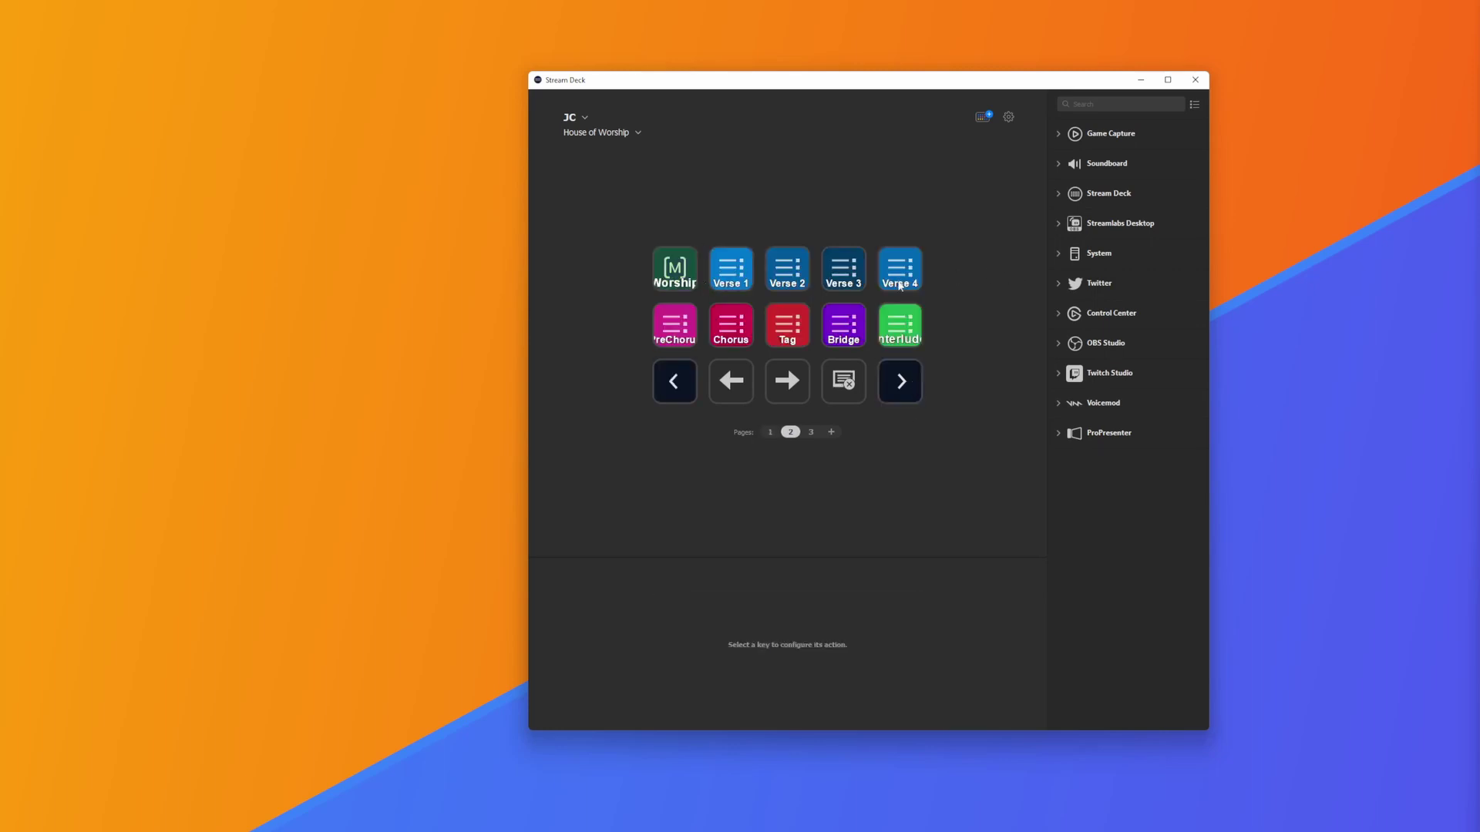
{"action": "left_click", "coordinate": [911, 385]}
{"action": "double_click", "coordinate": [912, 387]}
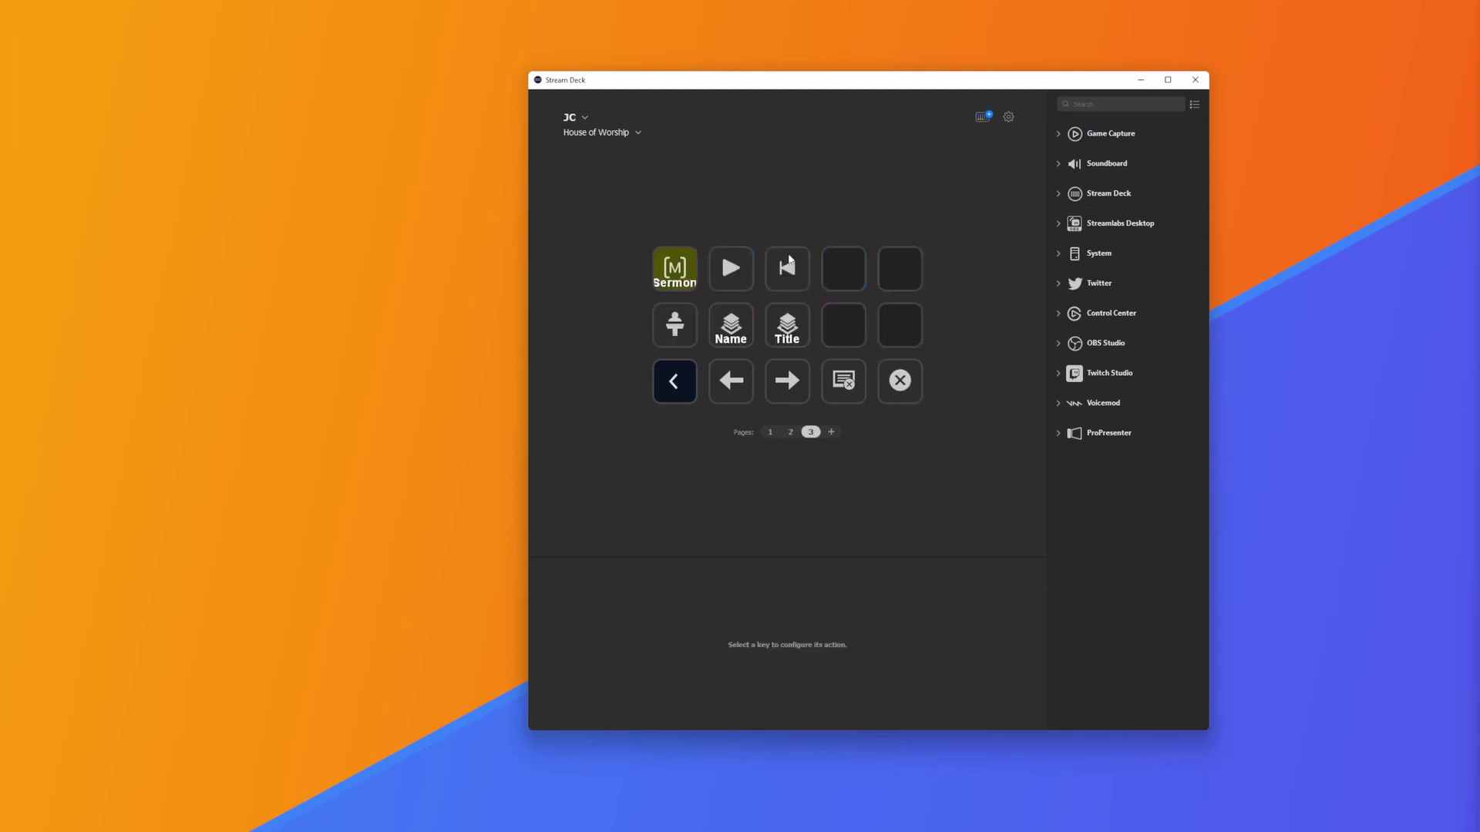
{"action": "left_click", "coordinate": [728, 390]}
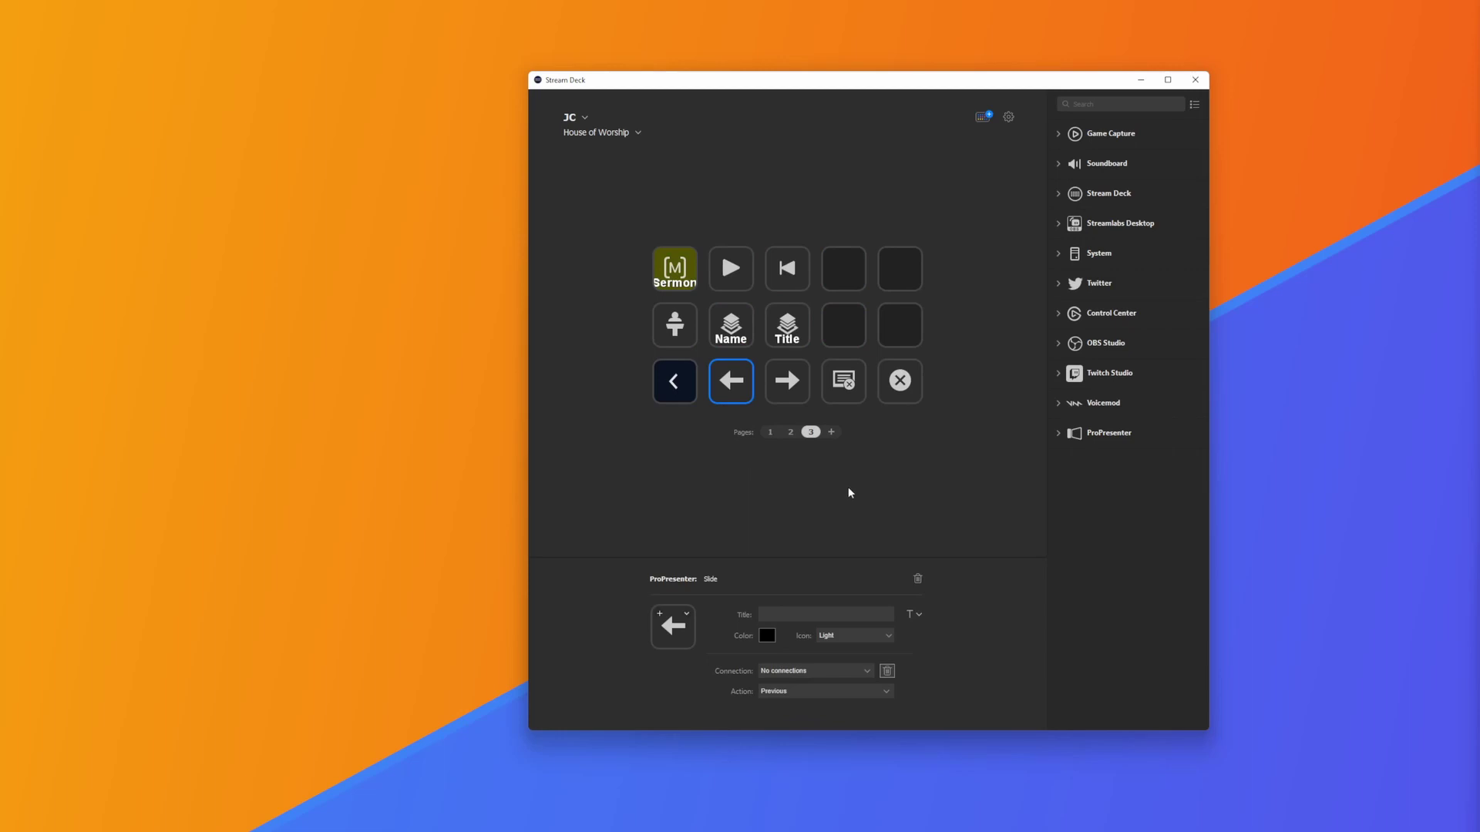
Step: Add a new profile named Propresenter and link it to the ProPresenter application
{"action": "left_click", "coordinate": [604, 134]}
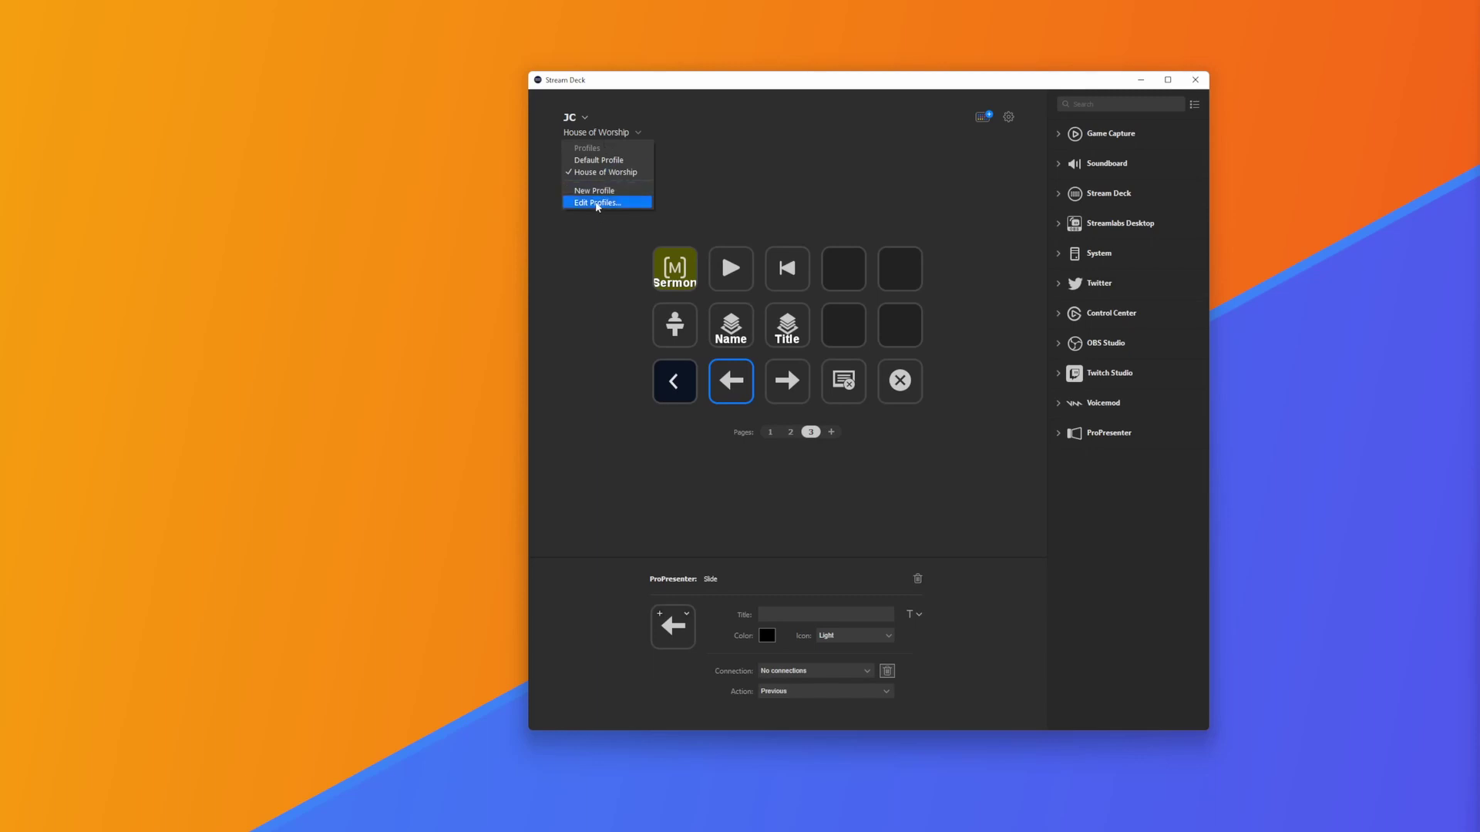
{"action": "left_click", "coordinate": [597, 203]}
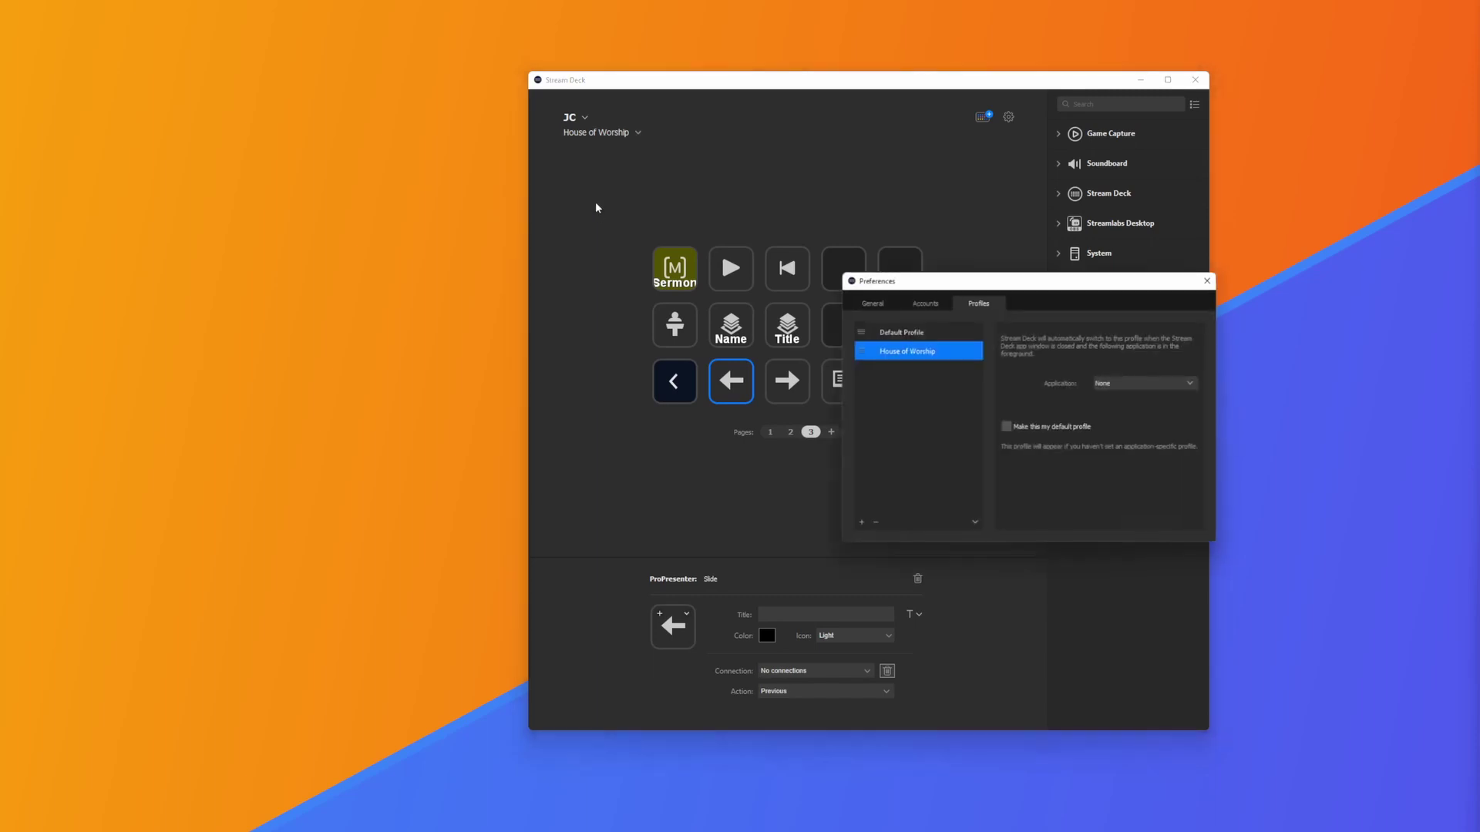
{"action": "left_click", "coordinate": [859, 527]}
{"action": "double_click", "coordinate": [894, 373]}
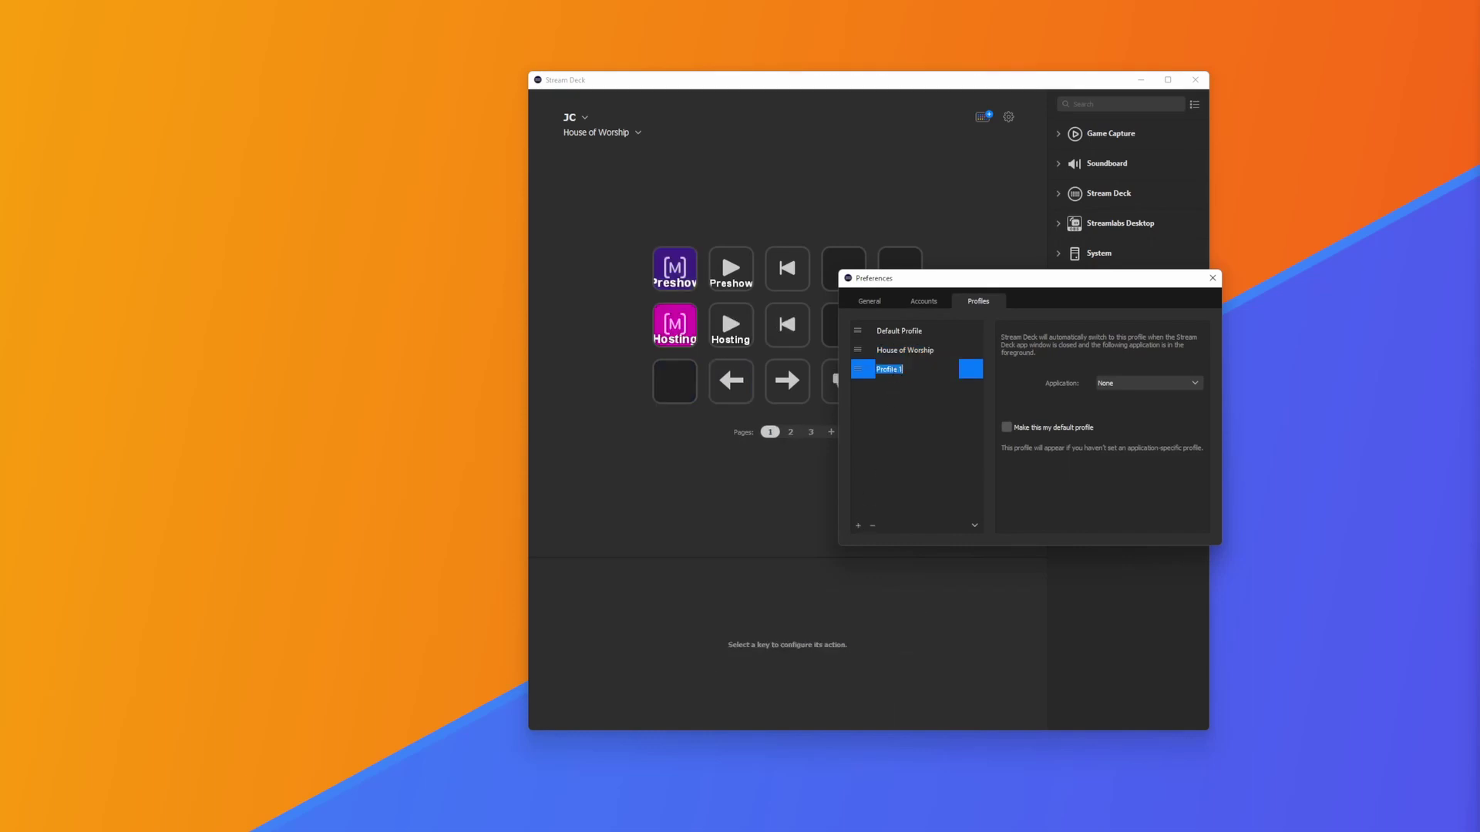
{"action": "type", "text": "Propresenter"}
{"action": "left_click", "coordinate": [1006, 499]}
{"action": "left_click", "coordinate": [1140, 382]}
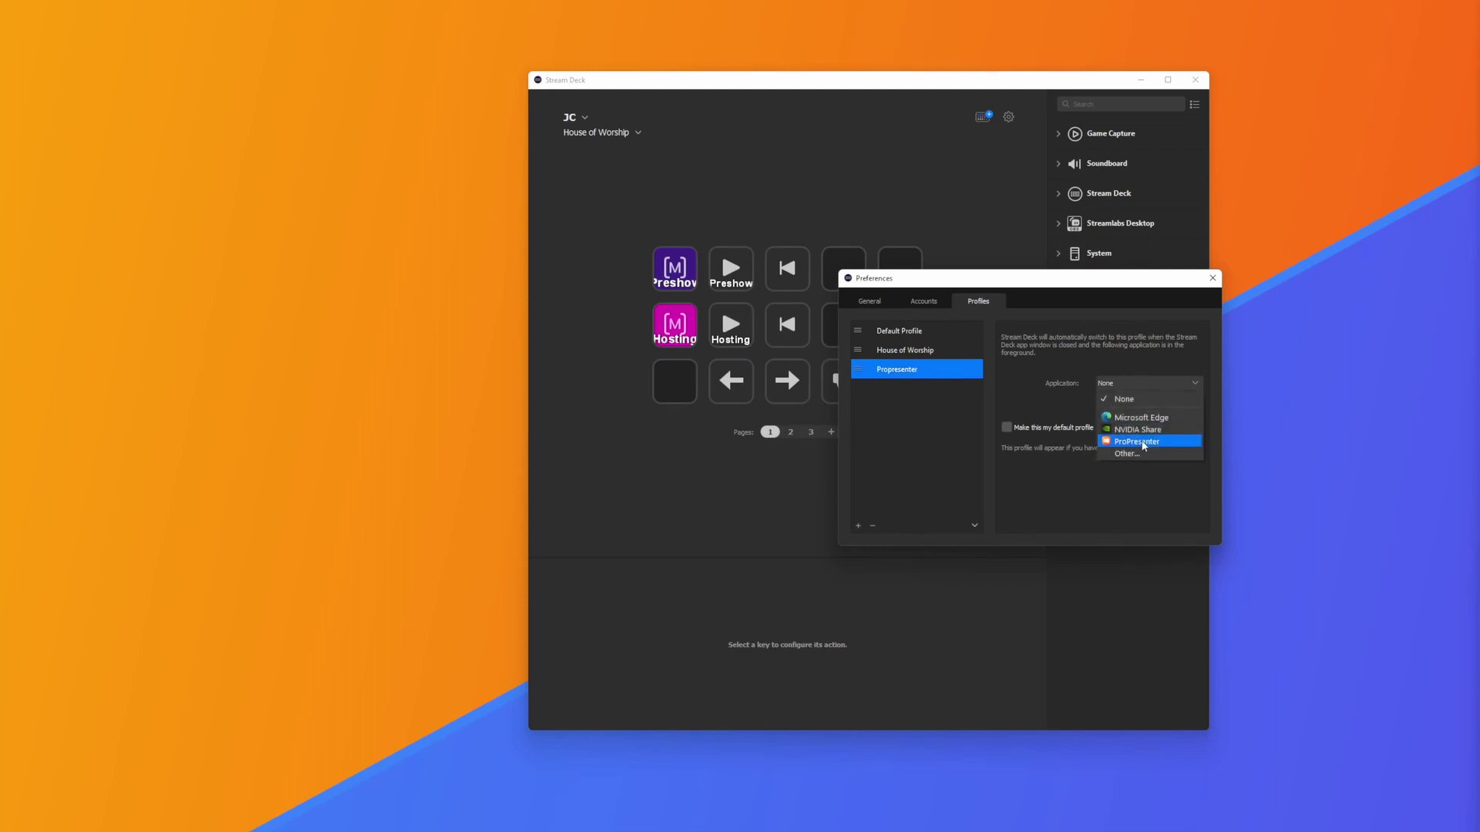
{"action": "left_click", "coordinate": [1113, 384]}
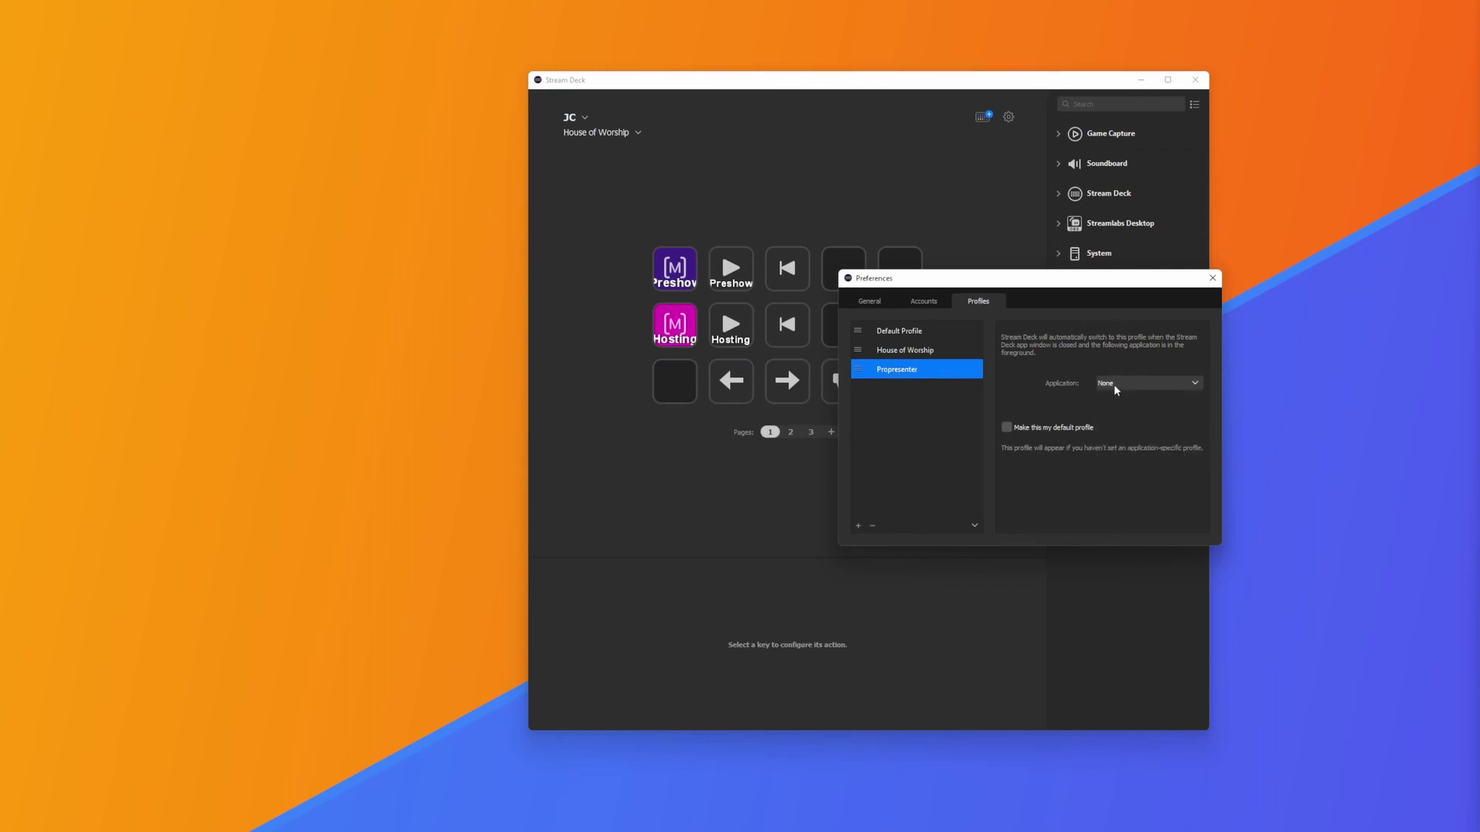
{"action": "left_click", "coordinate": [1113, 384]}
{"action": "left_click", "coordinate": [1123, 444]}
Step: Switch to the Propresenter profile and delete its default WELCOME key
{"action": "left_click", "coordinate": [1212, 280]}
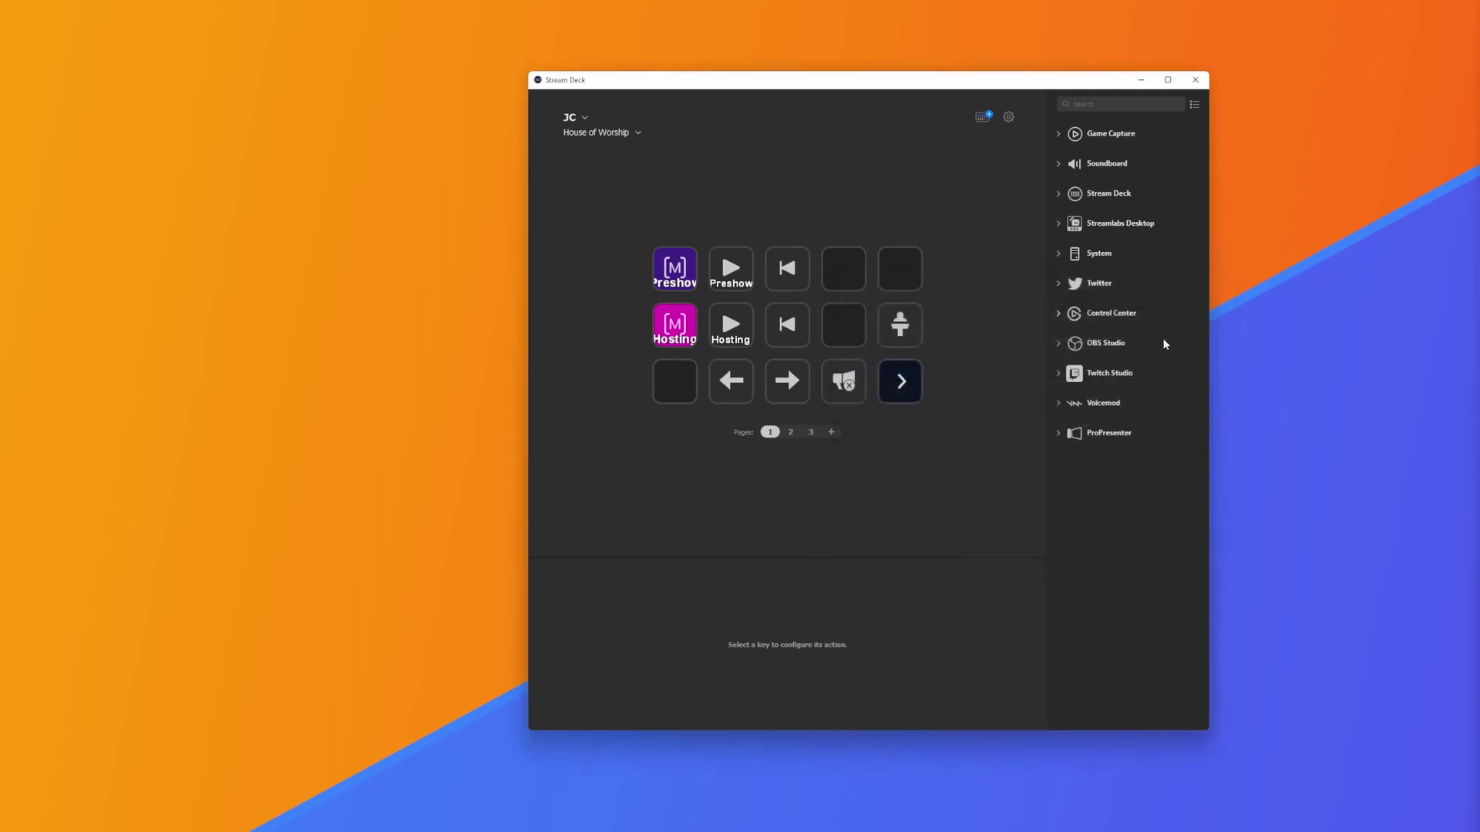
{"action": "left_click", "coordinate": [587, 136]}
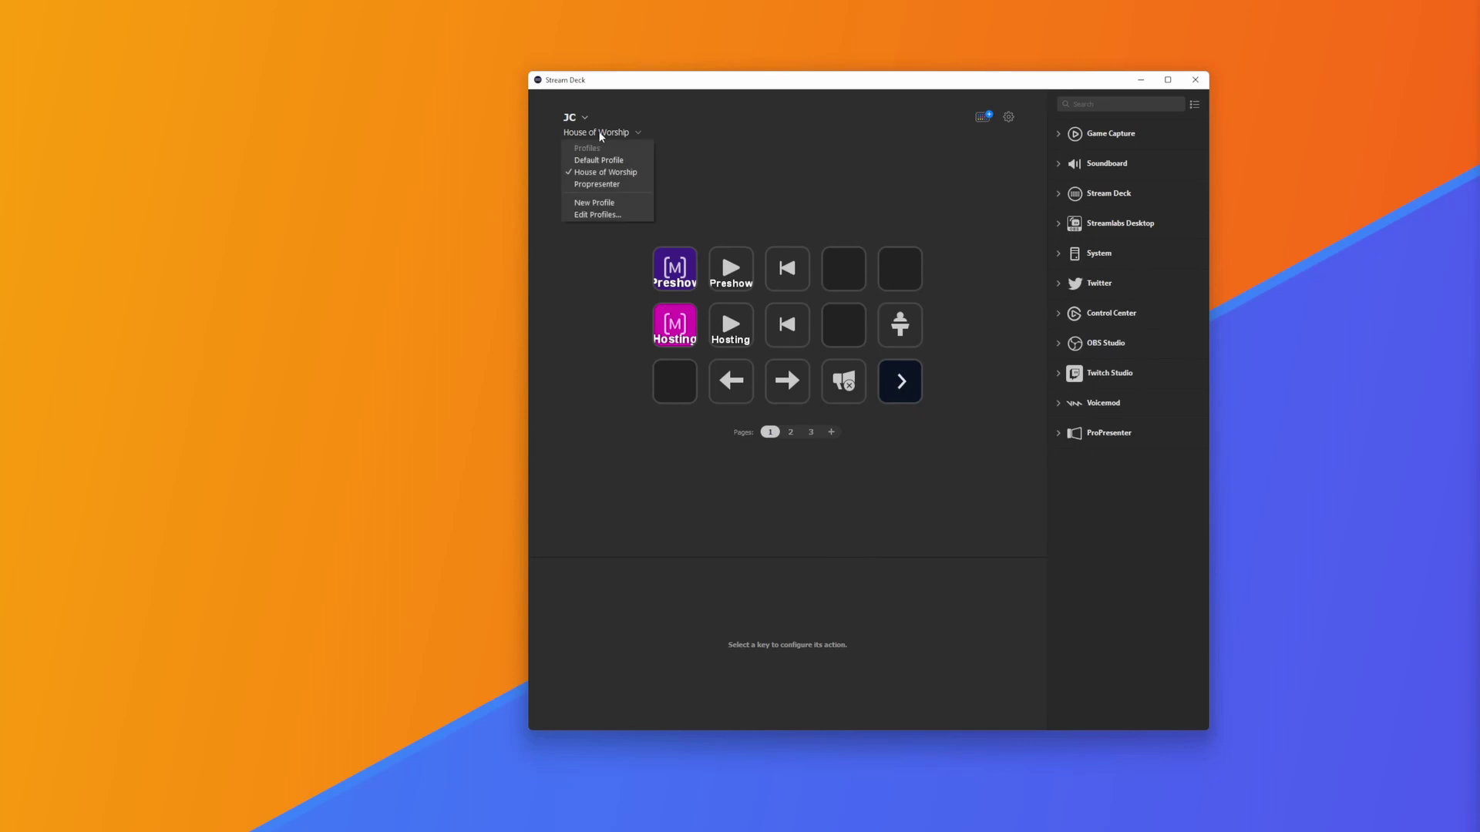
{"action": "left_click", "coordinate": [614, 186]}
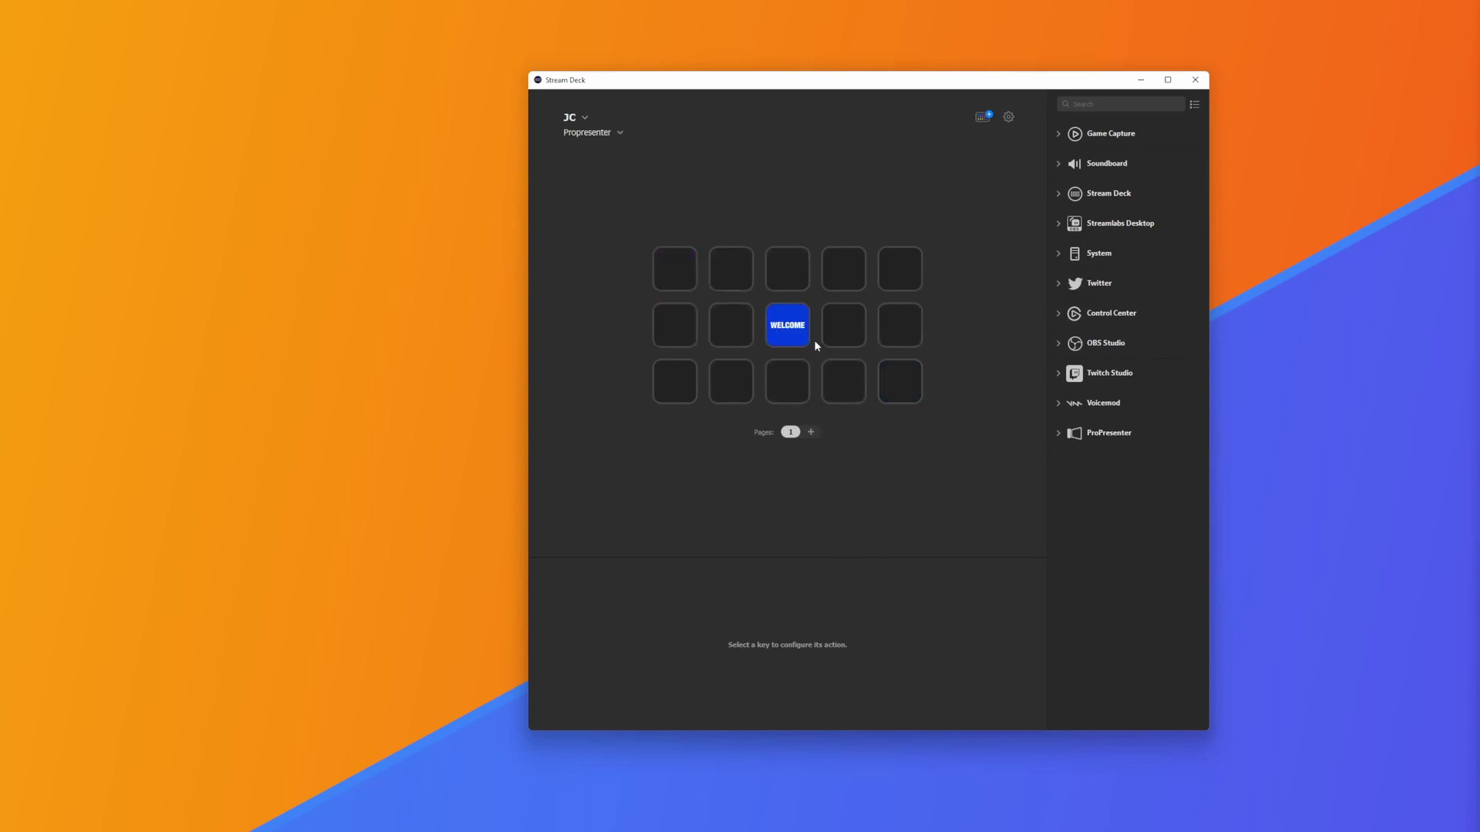
{"action": "left_click", "coordinate": [794, 327]}
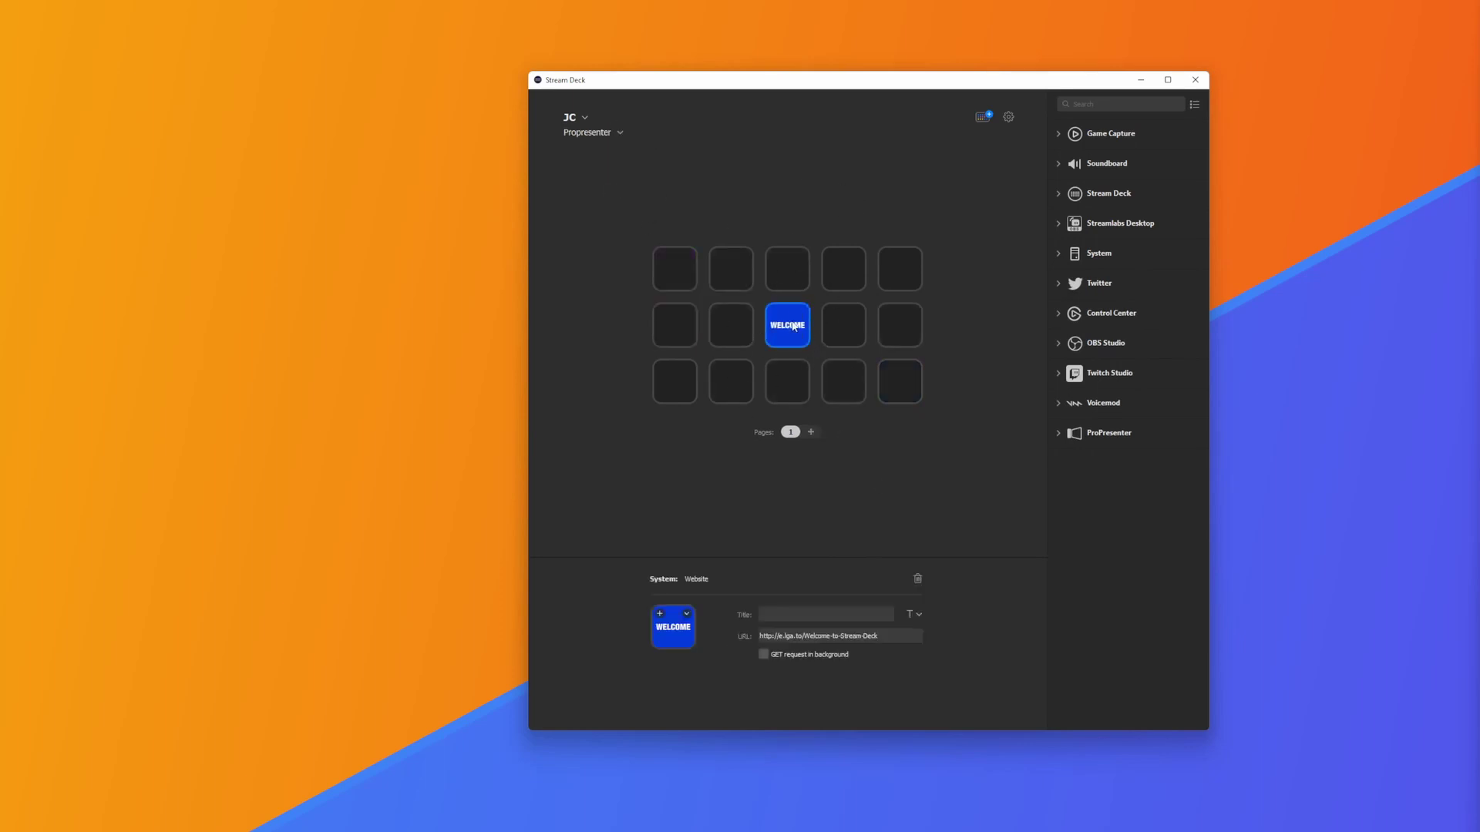
{"action": "left_click", "coordinate": [918, 579]}
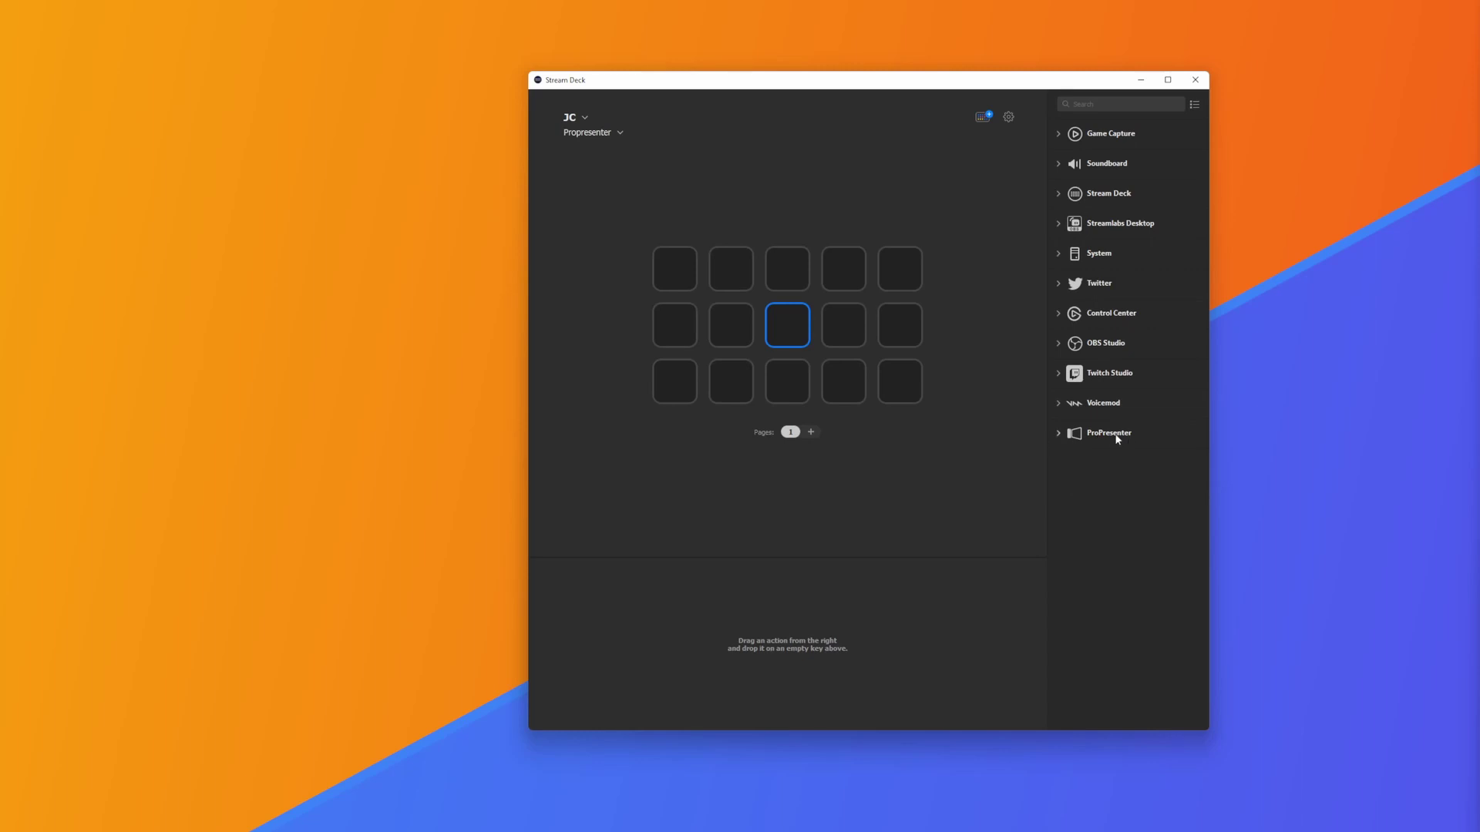
Step: Expand the ProPresenter category to review its available actions
{"action": "left_click", "coordinate": [1058, 432]}
{"action": "scroll", "coordinate": [1136, 466], "scroll_direction": "down", "scroll_amount": 1}
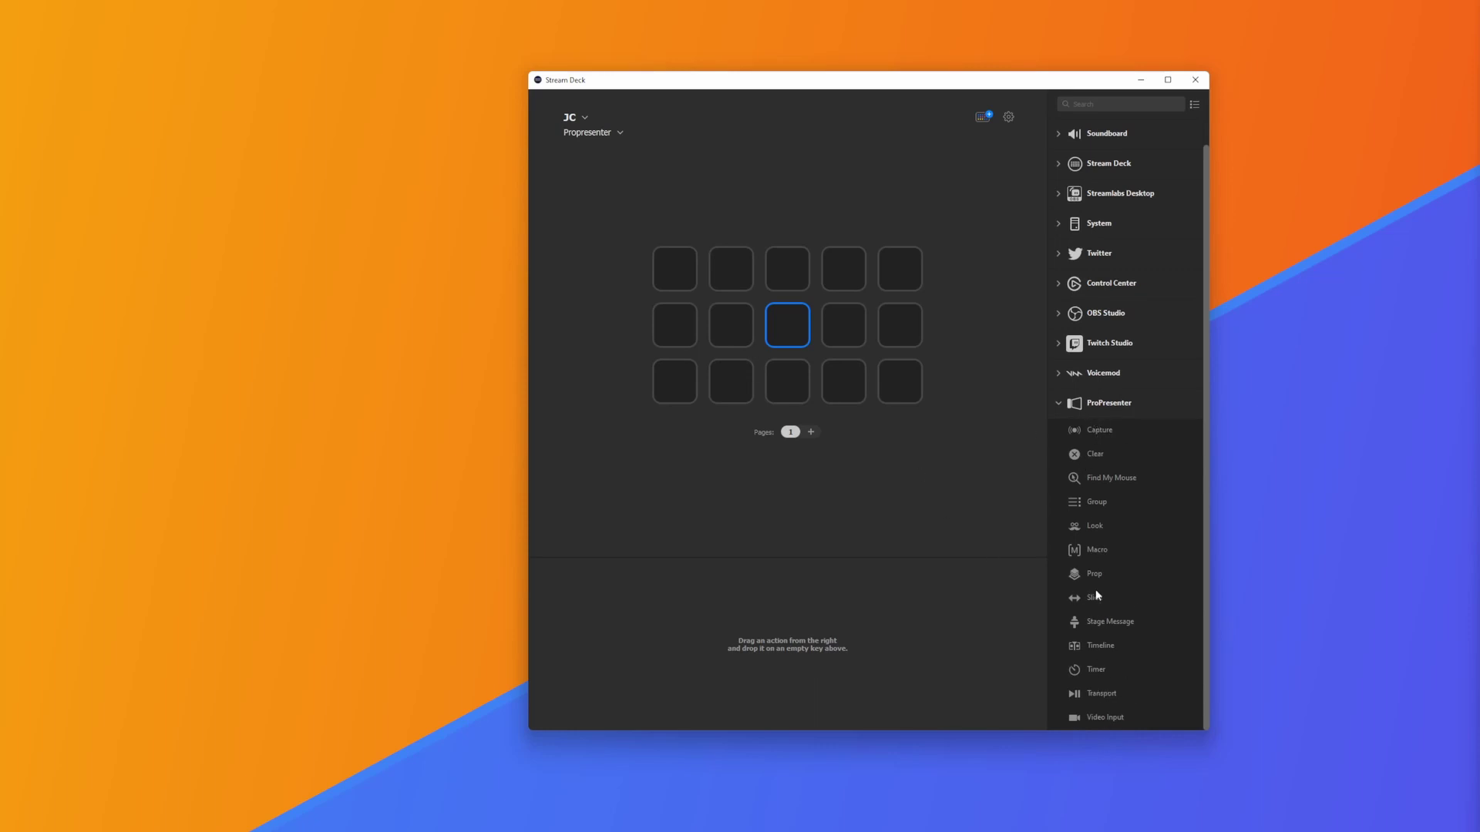
{"action": "scroll", "coordinate": [1167, 624], "scroll_direction": "up", "scroll_amount": 1}
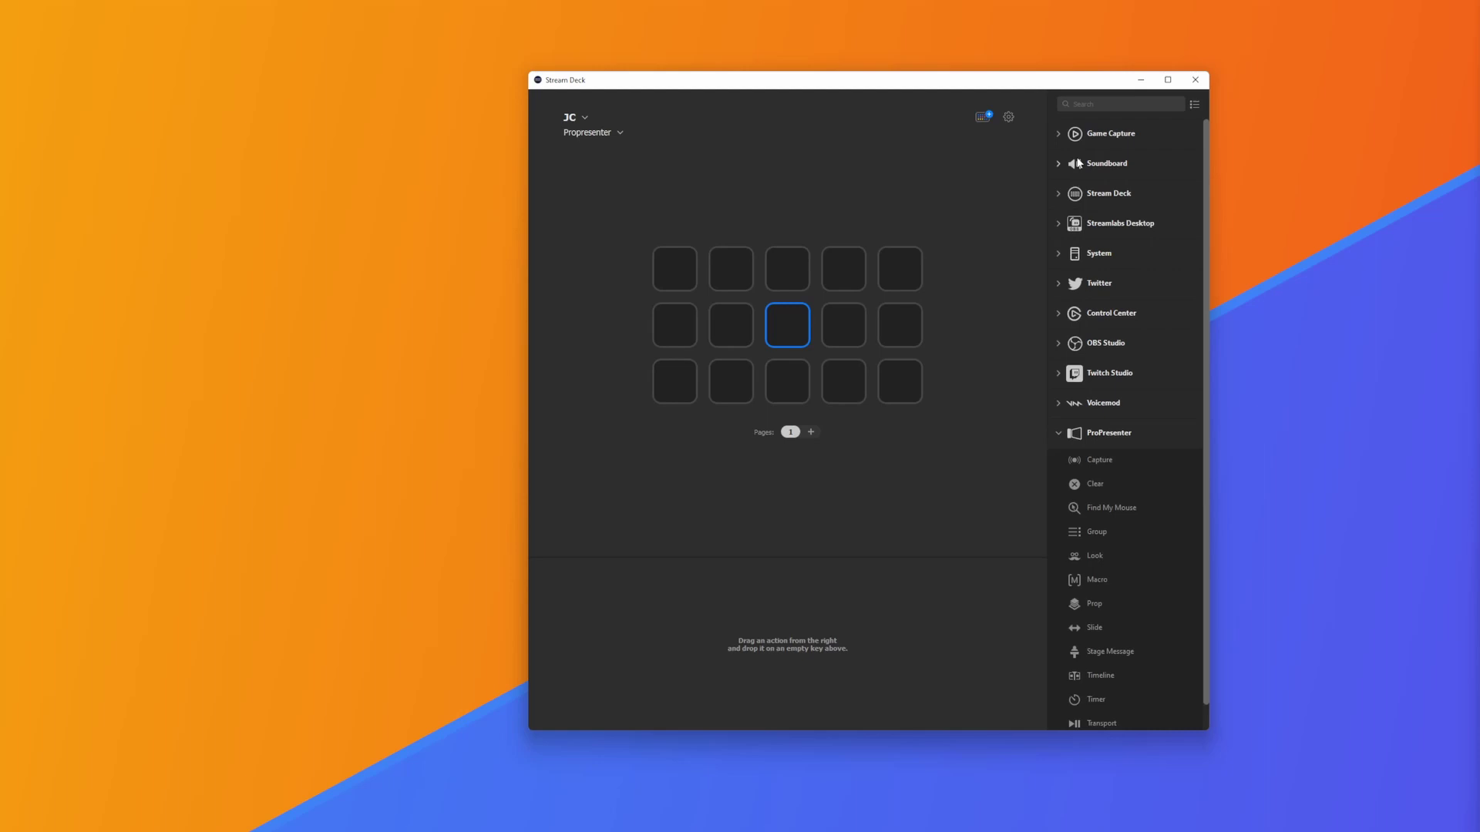
{"action": "scroll", "coordinate": [1125, 601], "scroll_direction": "down", "scroll_amount": 1}
{"action": "scroll", "coordinate": [1127, 589], "scroll_direction": "up", "scroll_amount": 1}
Step: Hide the Twitch Studio, Control Center, Twitter, Streamlabs Desktop and Game Capture categories
{"action": "left_click", "coordinate": [1195, 104]}
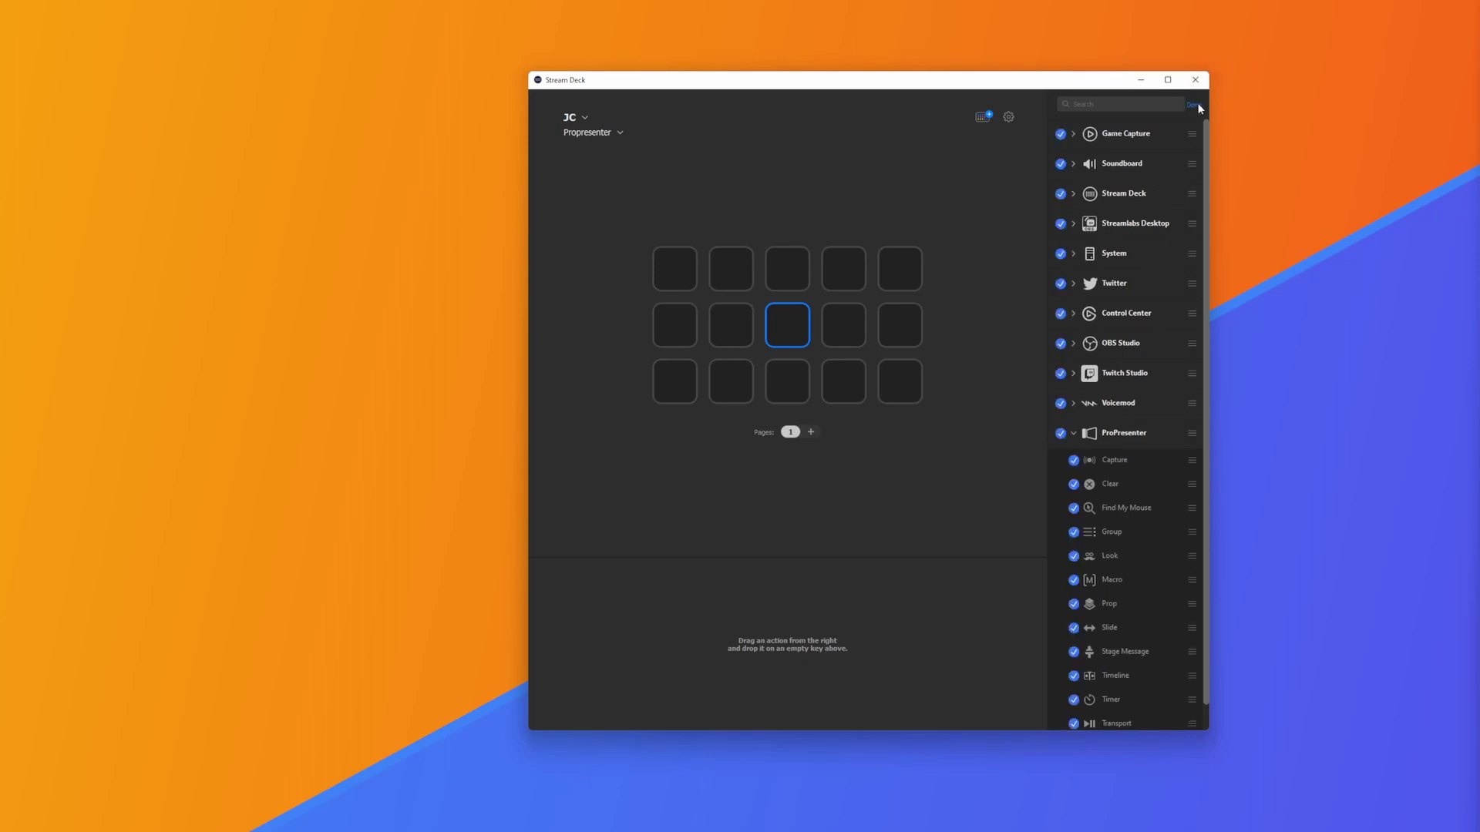
{"action": "left_click", "coordinate": [1061, 374]}
{"action": "left_click", "coordinate": [1061, 314]}
{"action": "left_click", "coordinate": [1060, 284]}
{"action": "left_click", "coordinate": [1060, 223]}
{"action": "left_click", "coordinate": [1061, 135]}
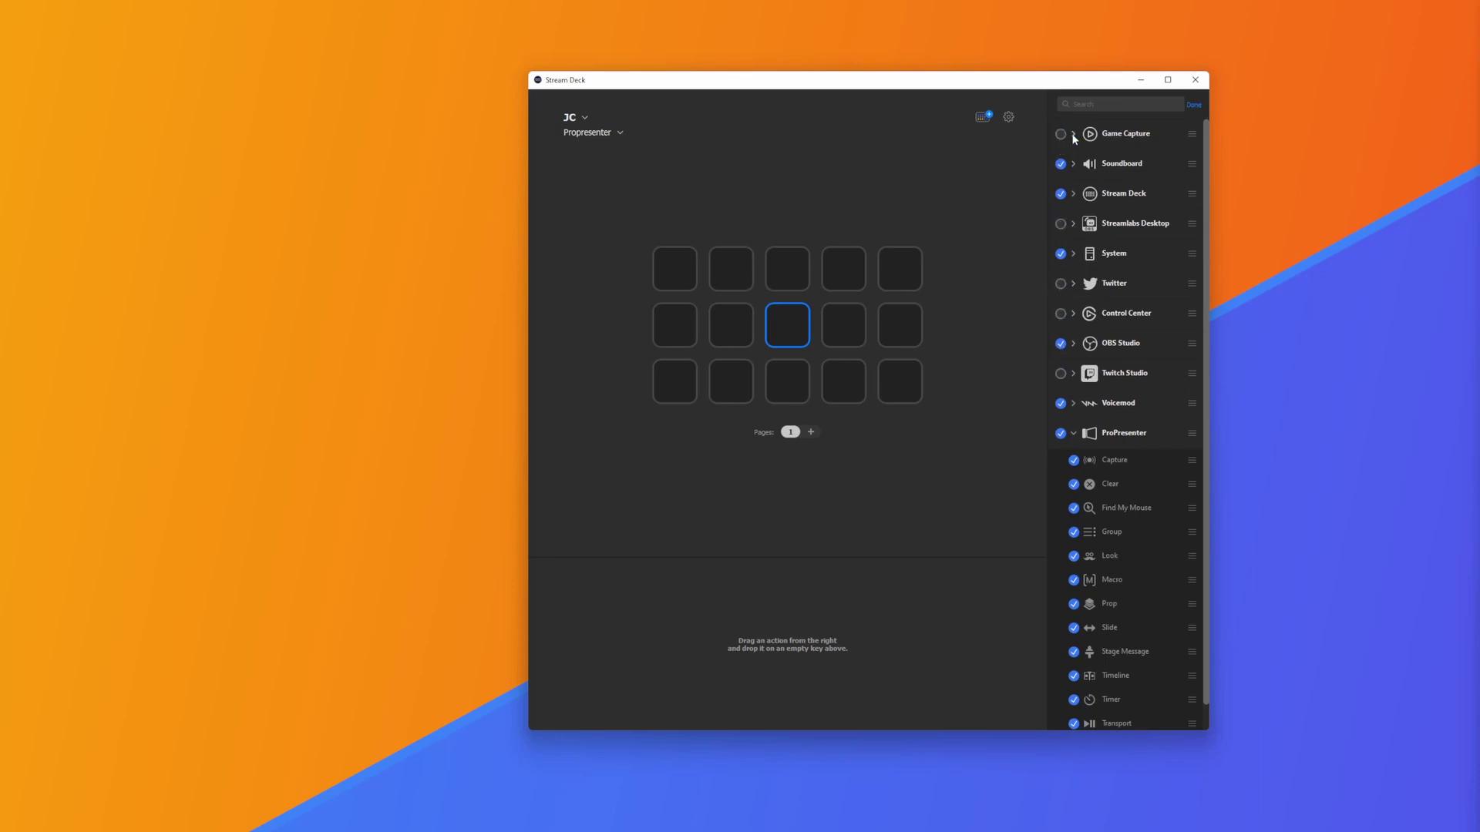
{"action": "left_click", "coordinate": [1195, 106]}
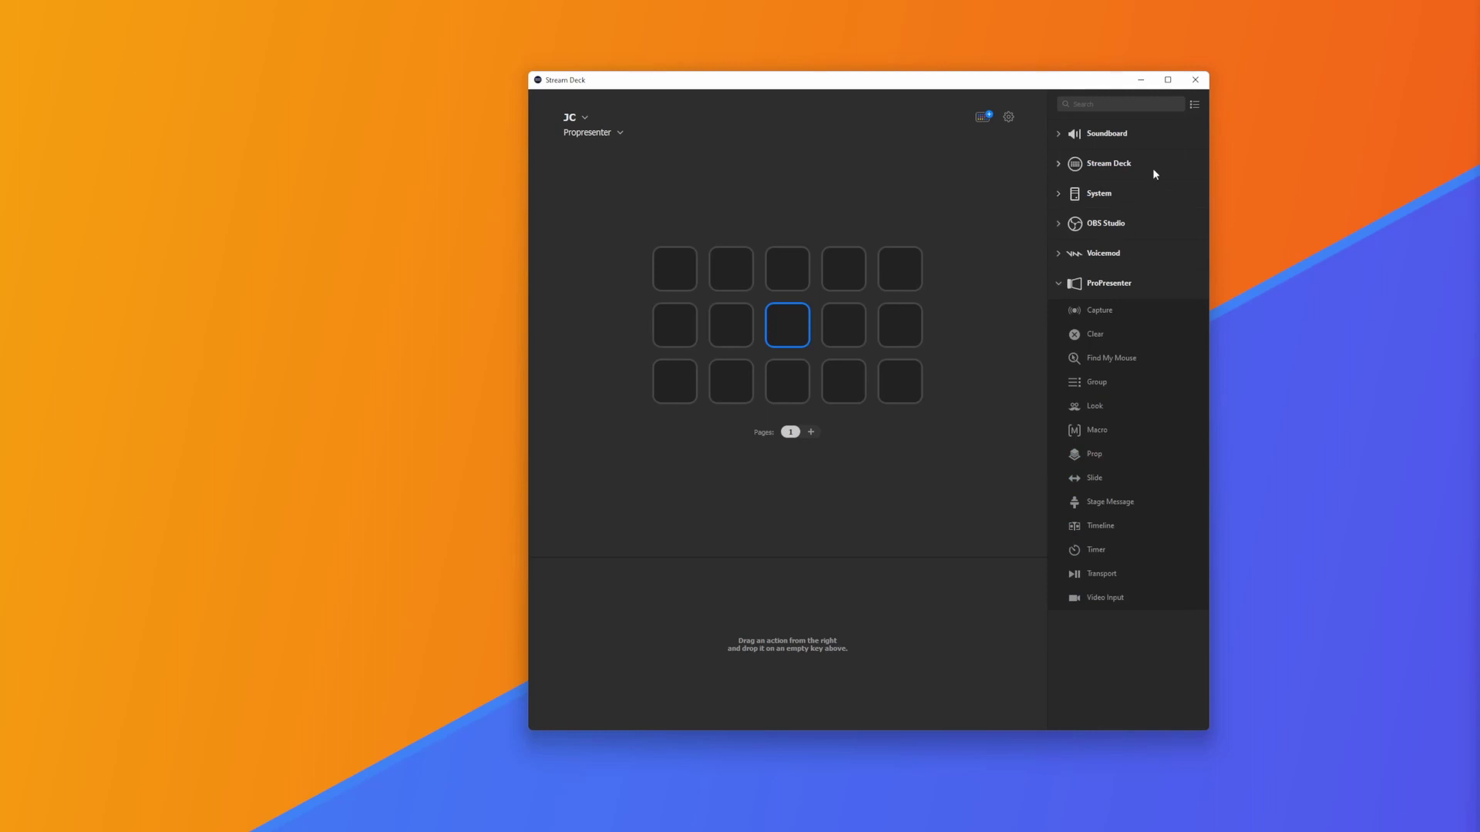
Step: Move the ProPresenter category to the top of the action list
{"action": "left_click", "coordinate": [1195, 106]}
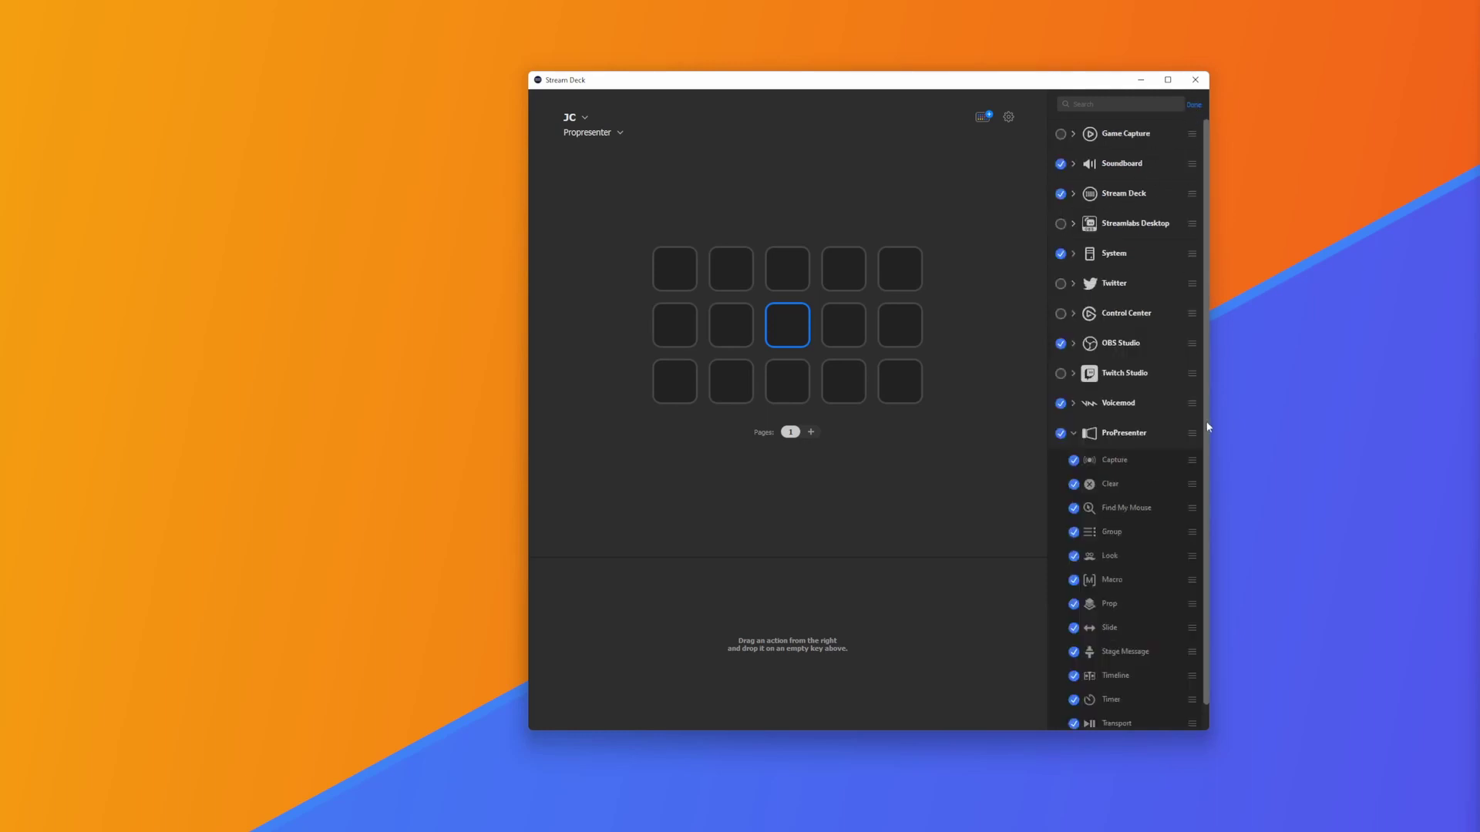
{"action": "left_click_drag", "start_coordinate": [1193, 440], "coordinate": [1191, 131]}
{"action": "left_click", "coordinate": [1194, 105]}
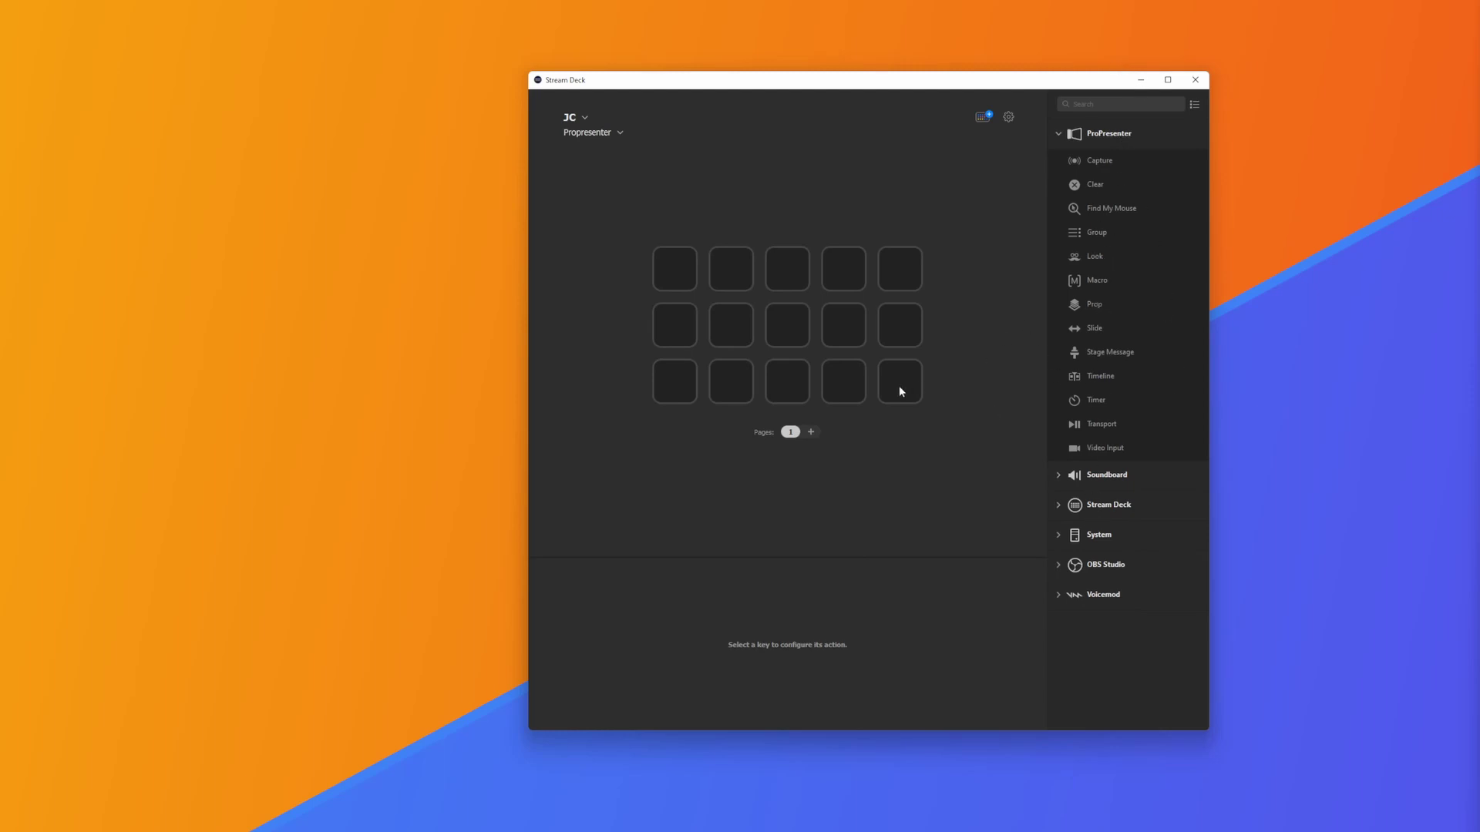
Step: Put a ProPresenter Slide action on the bottom-right key and browse the icon library without choosing an icon
{"action": "left_click_drag", "start_coordinate": [1095, 337], "coordinate": [904, 386]}
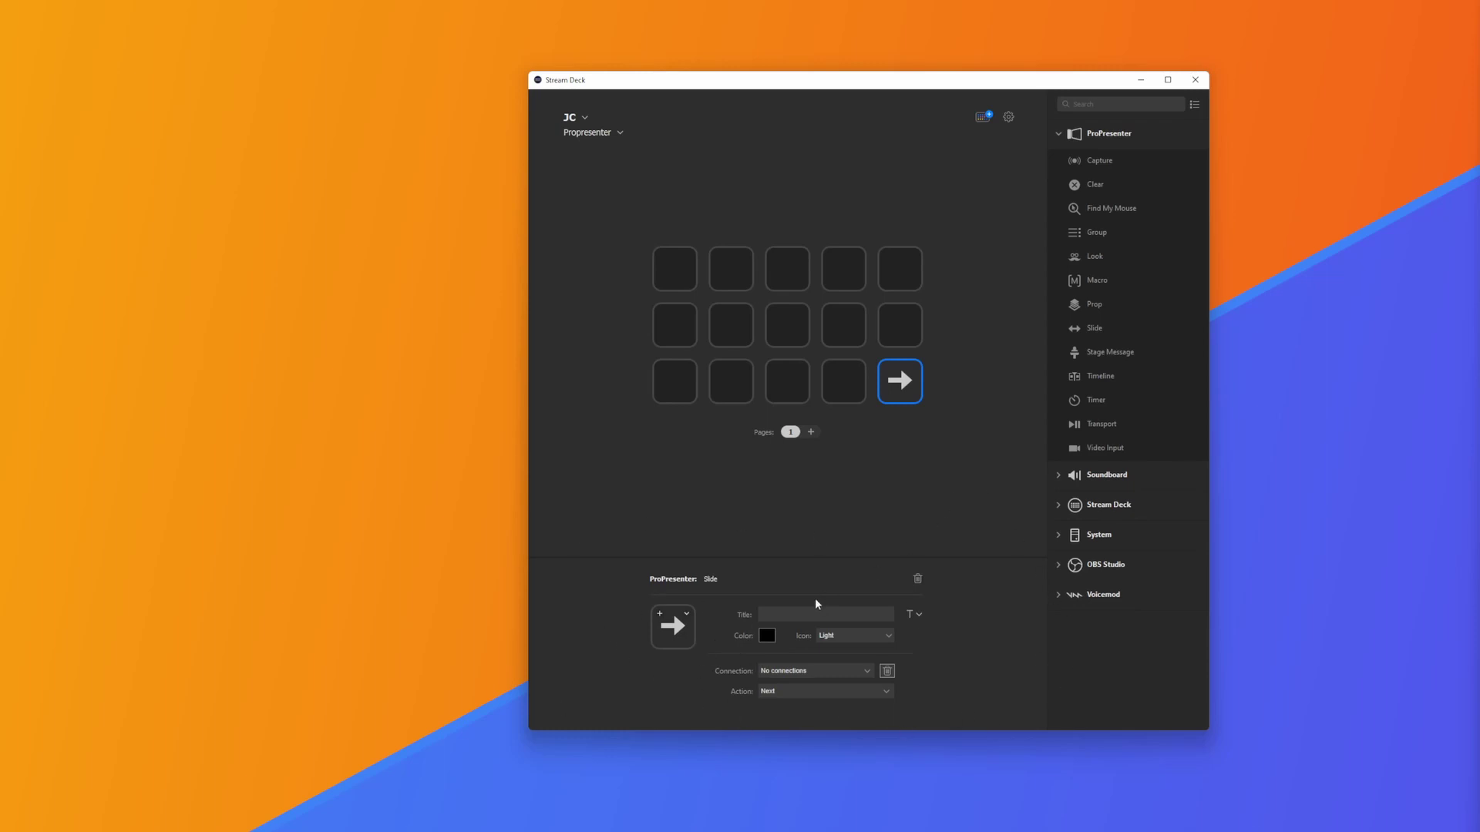
{"action": "left_click", "coordinate": [687, 615]}
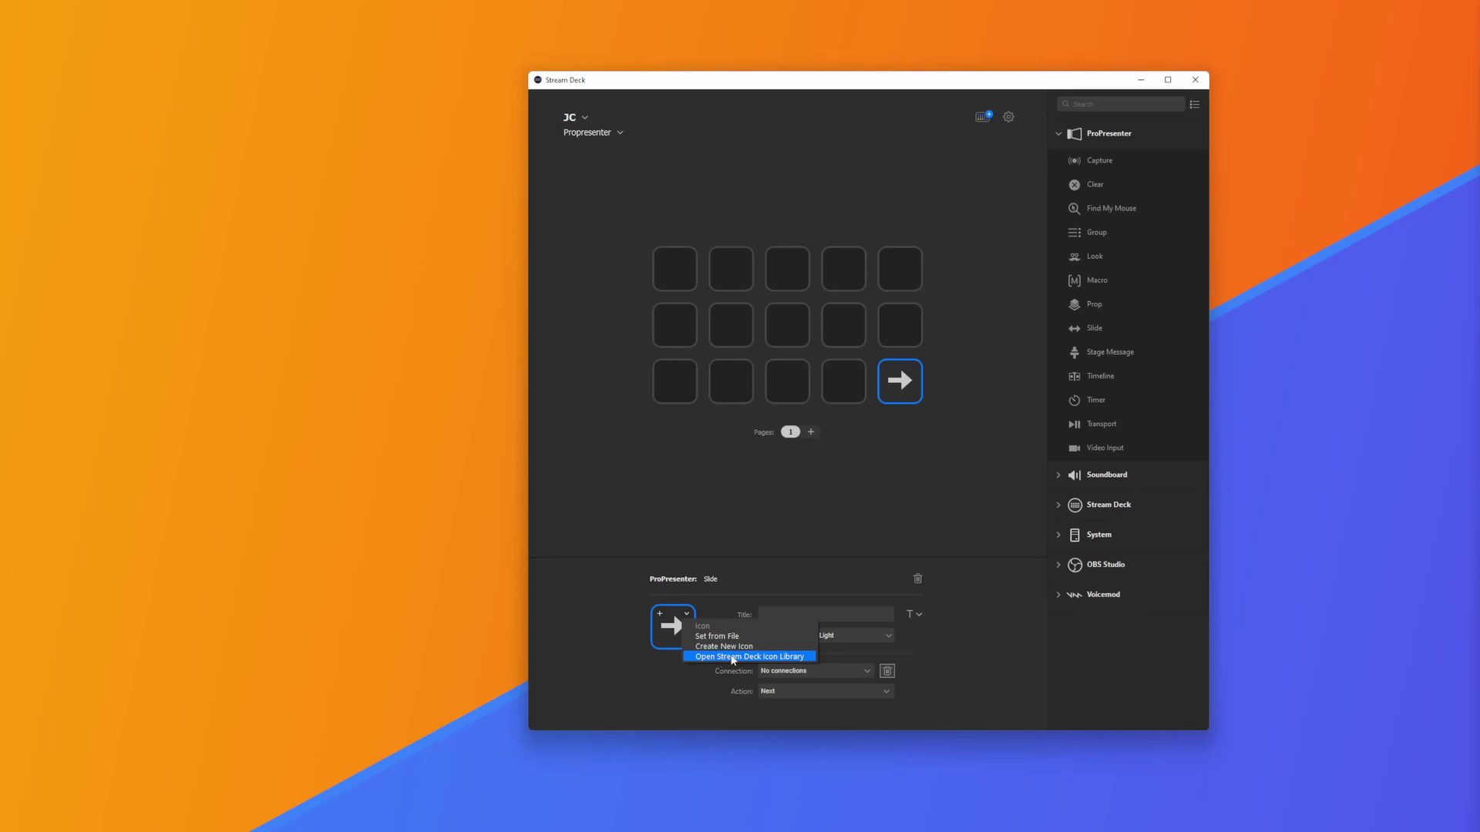
{"action": "left_click", "coordinate": [733, 659]}
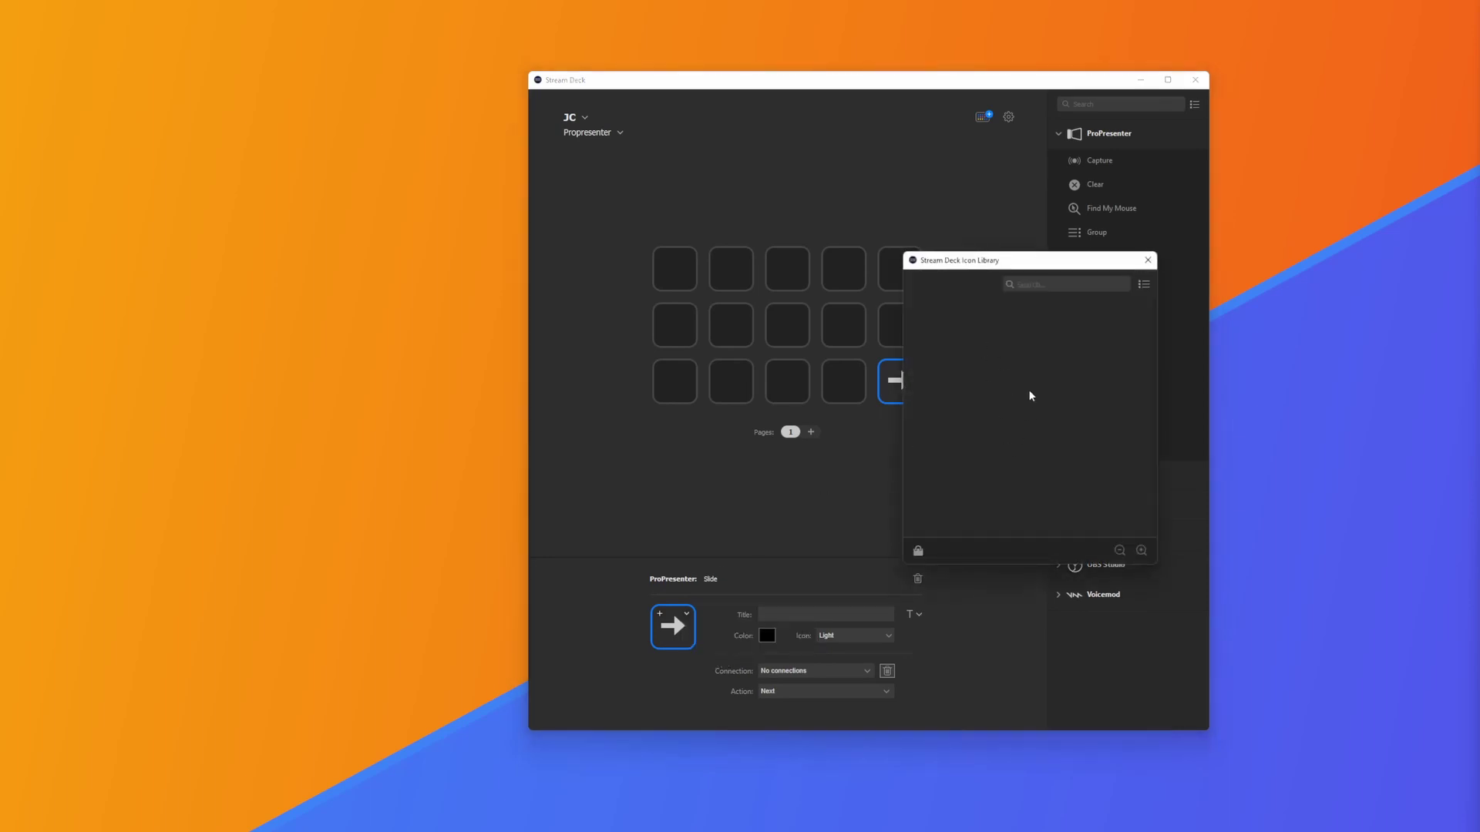
{"action": "scroll", "coordinate": [1079, 451], "scroll_direction": "down", "scroll_amount": 5}
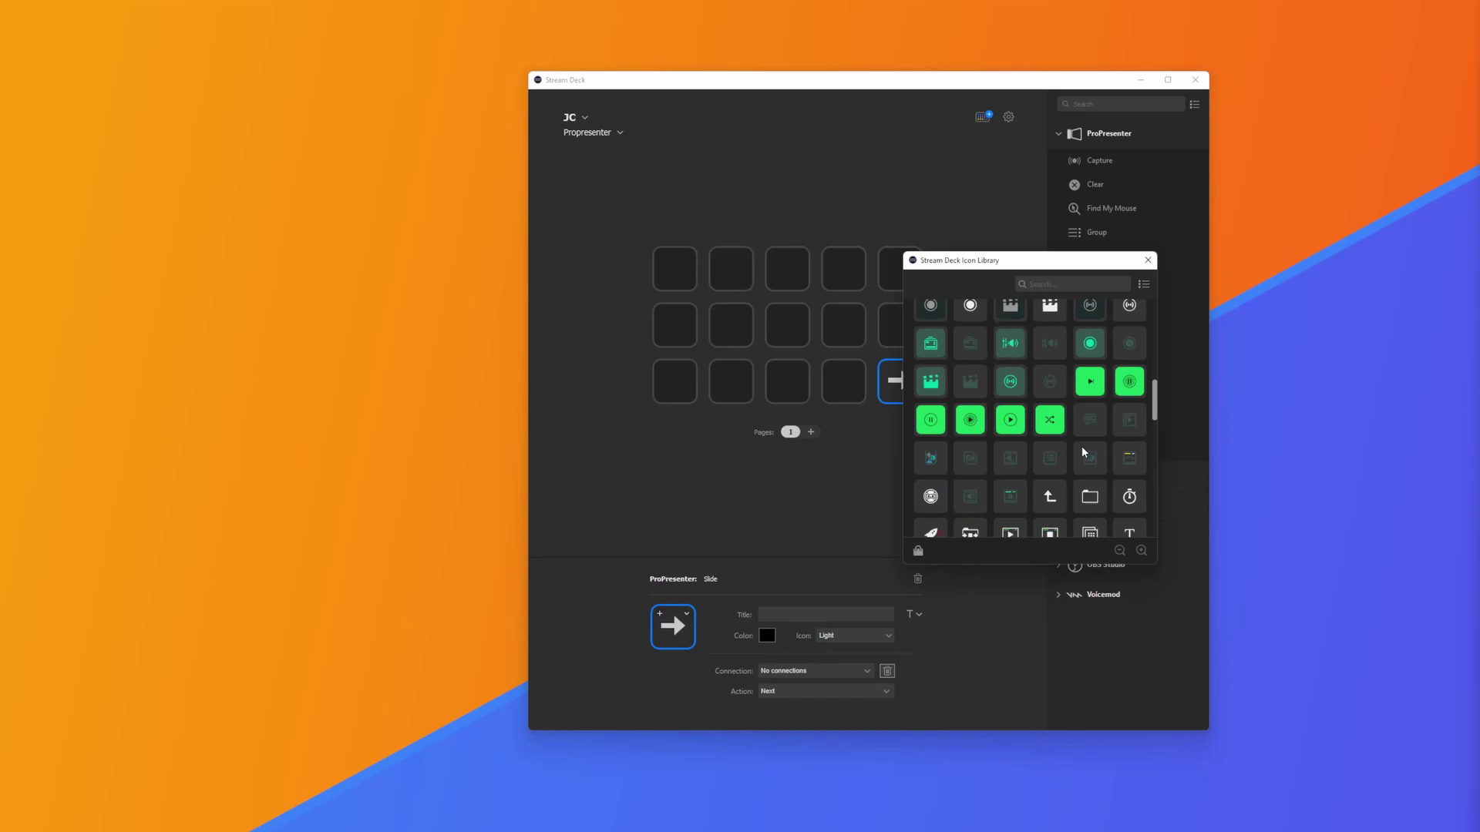
{"action": "scroll", "coordinate": [1081, 455], "scroll_direction": "up", "scroll_amount": 4}
{"action": "scroll", "coordinate": [1015, 499], "scroll_direction": "down", "scroll_amount": 2}
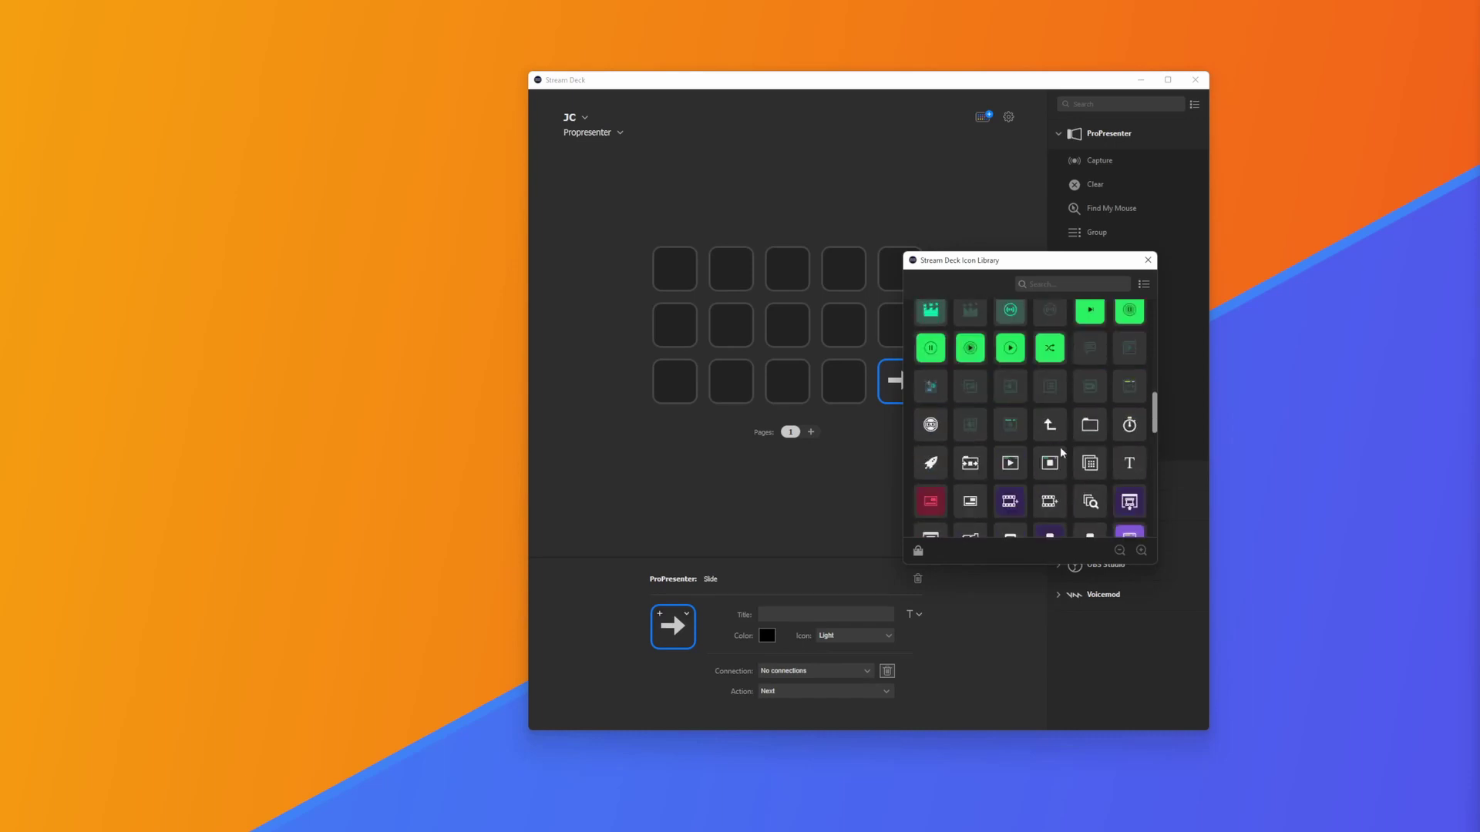
{"action": "scroll", "coordinate": [1025, 490], "scroll_direction": "down", "scroll_amount": 1}
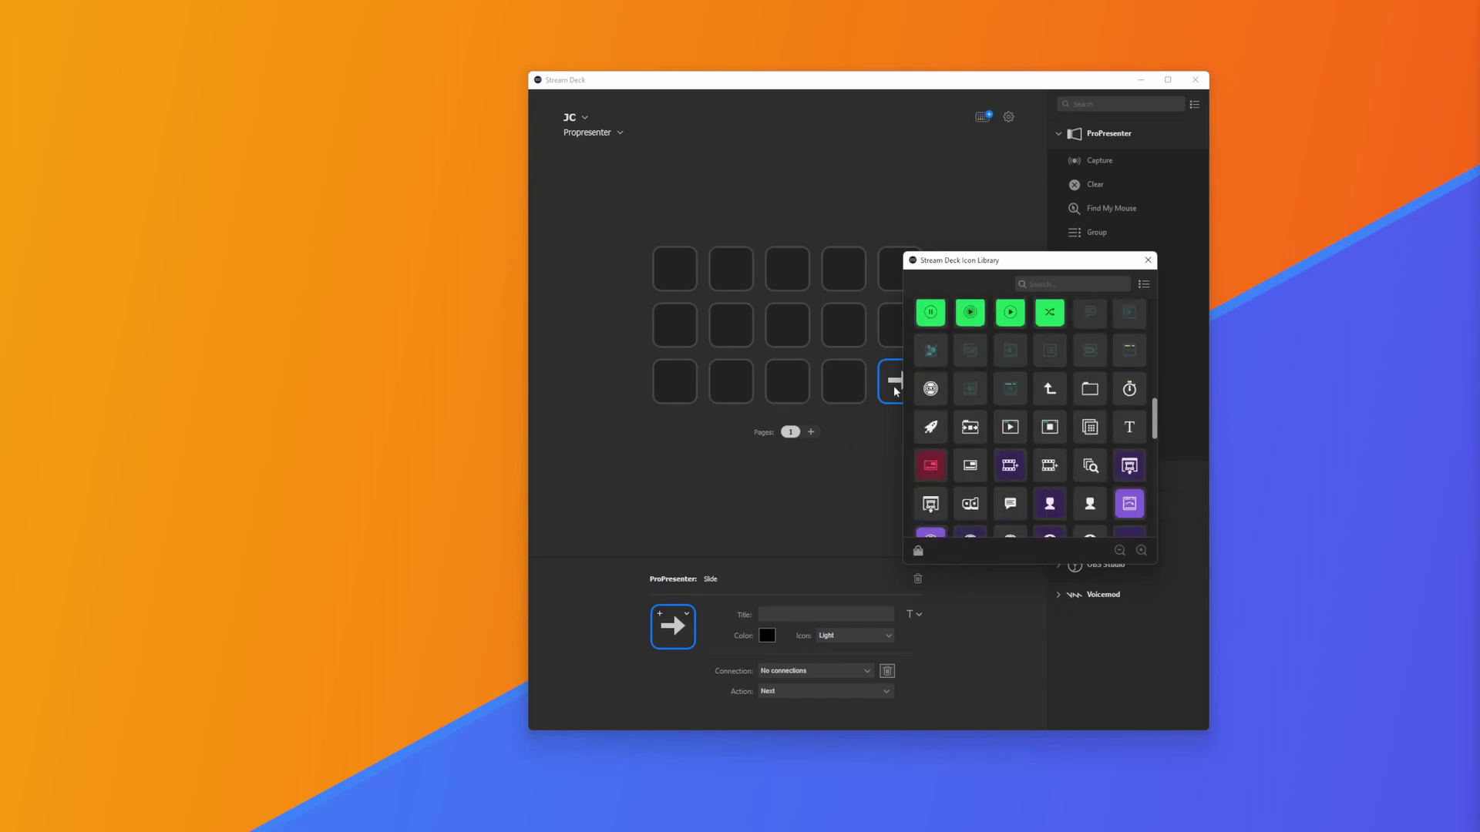
{"action": "left_click_drag", "start_coordinate": [950, 262], "coordinate": [1027, 249]}
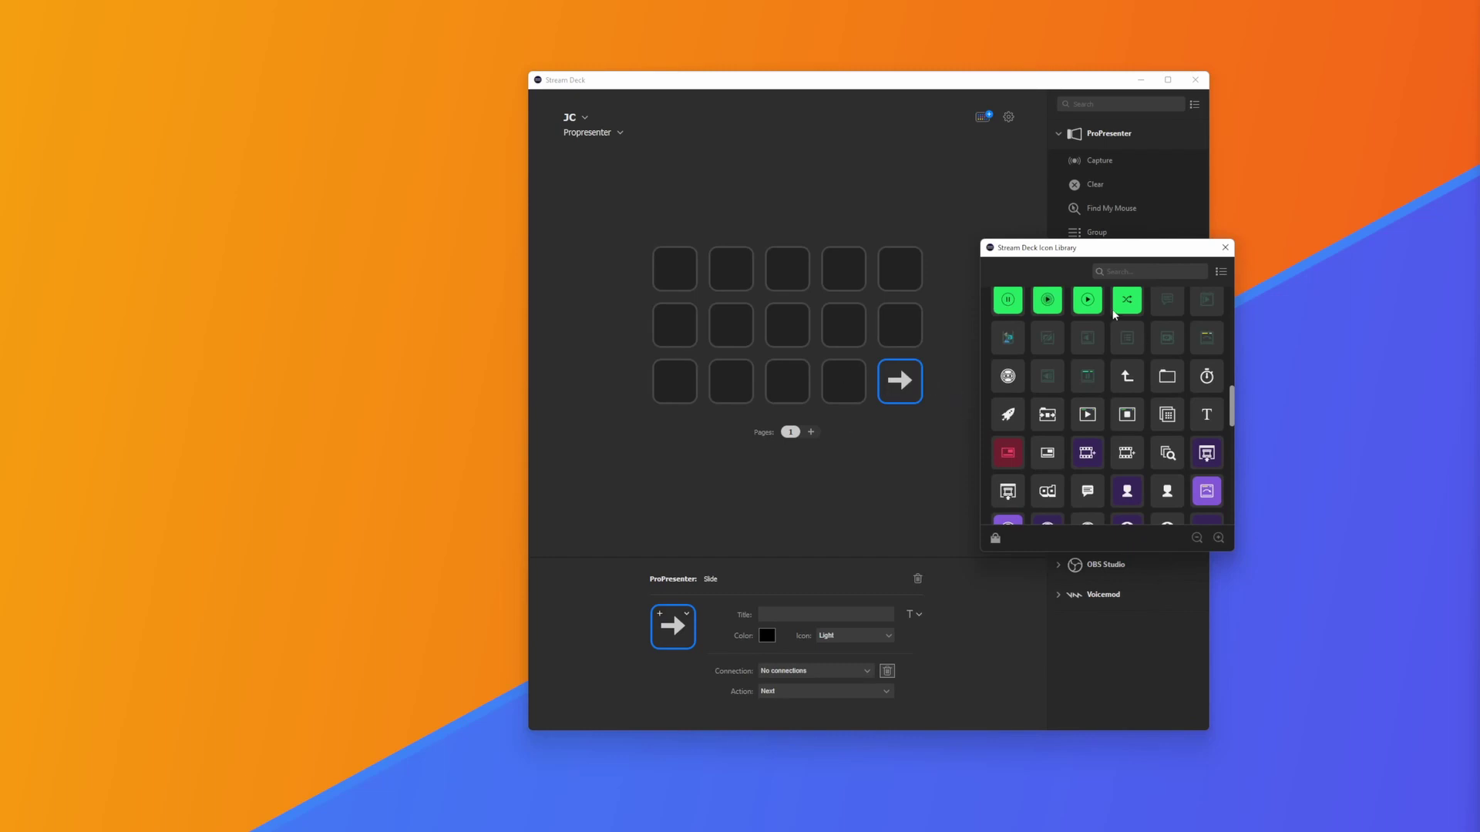
{"action": "scroll", "coordinate": [1127, 457], "scroll_direction": "down", "scroll_amount": 12}
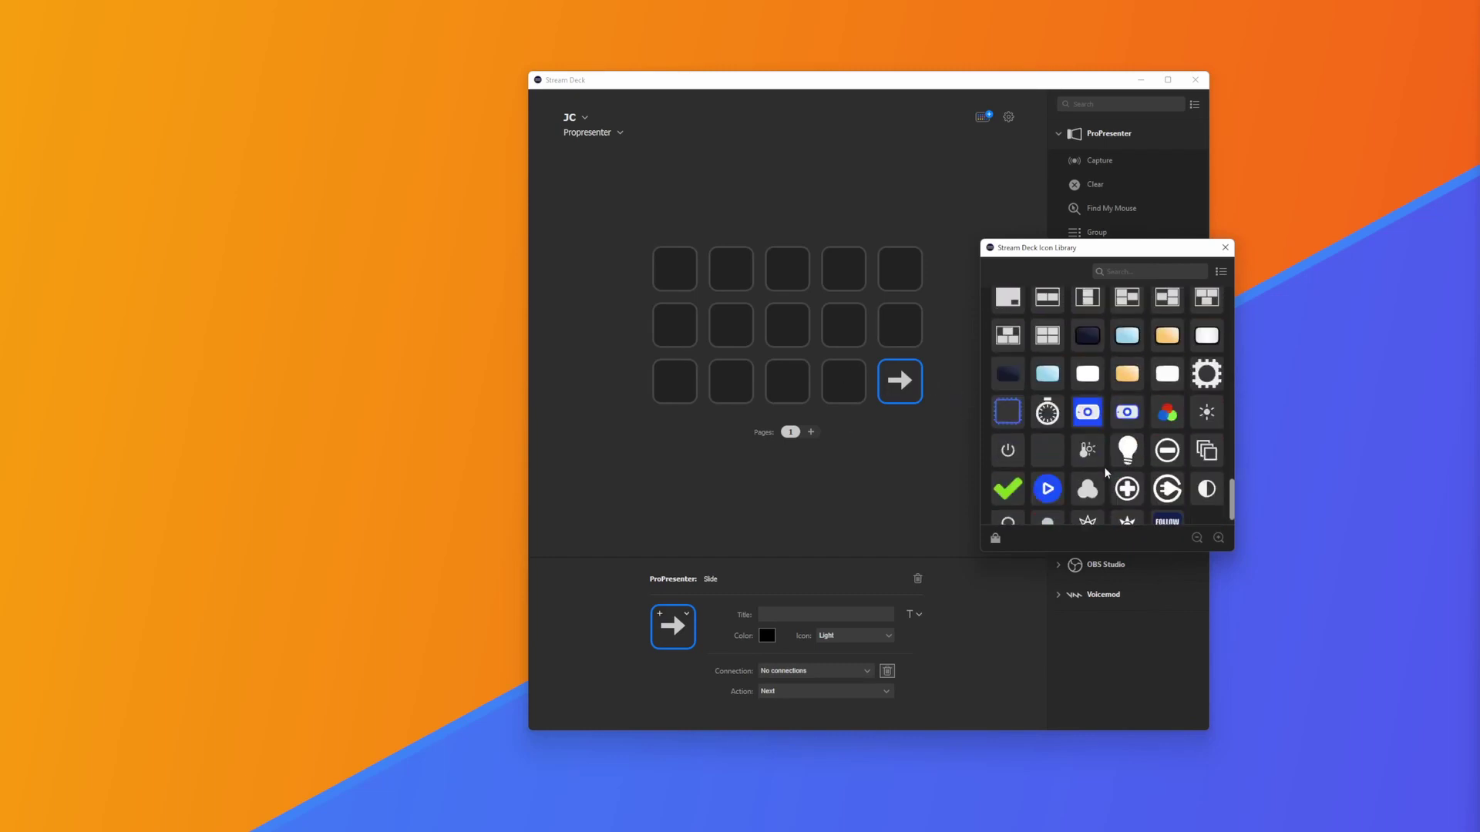
{"action": "left_click", "coordinate": [1224, 248]}
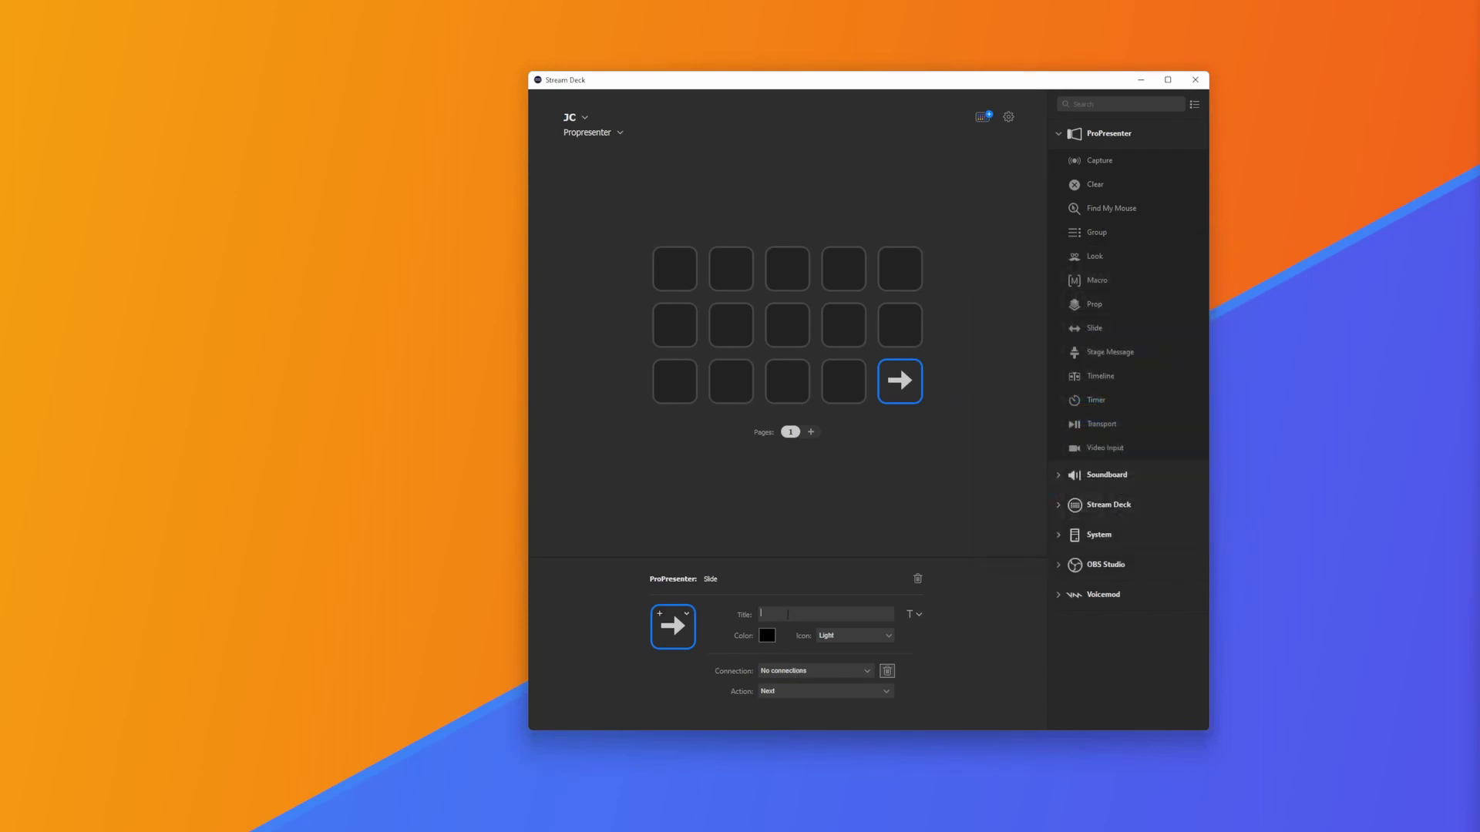
Step: Title the Slide key Next and give it a green background
{"action": "type", "text": "Next"}
{"action": "left_click", "coordinate": [767, 636]}
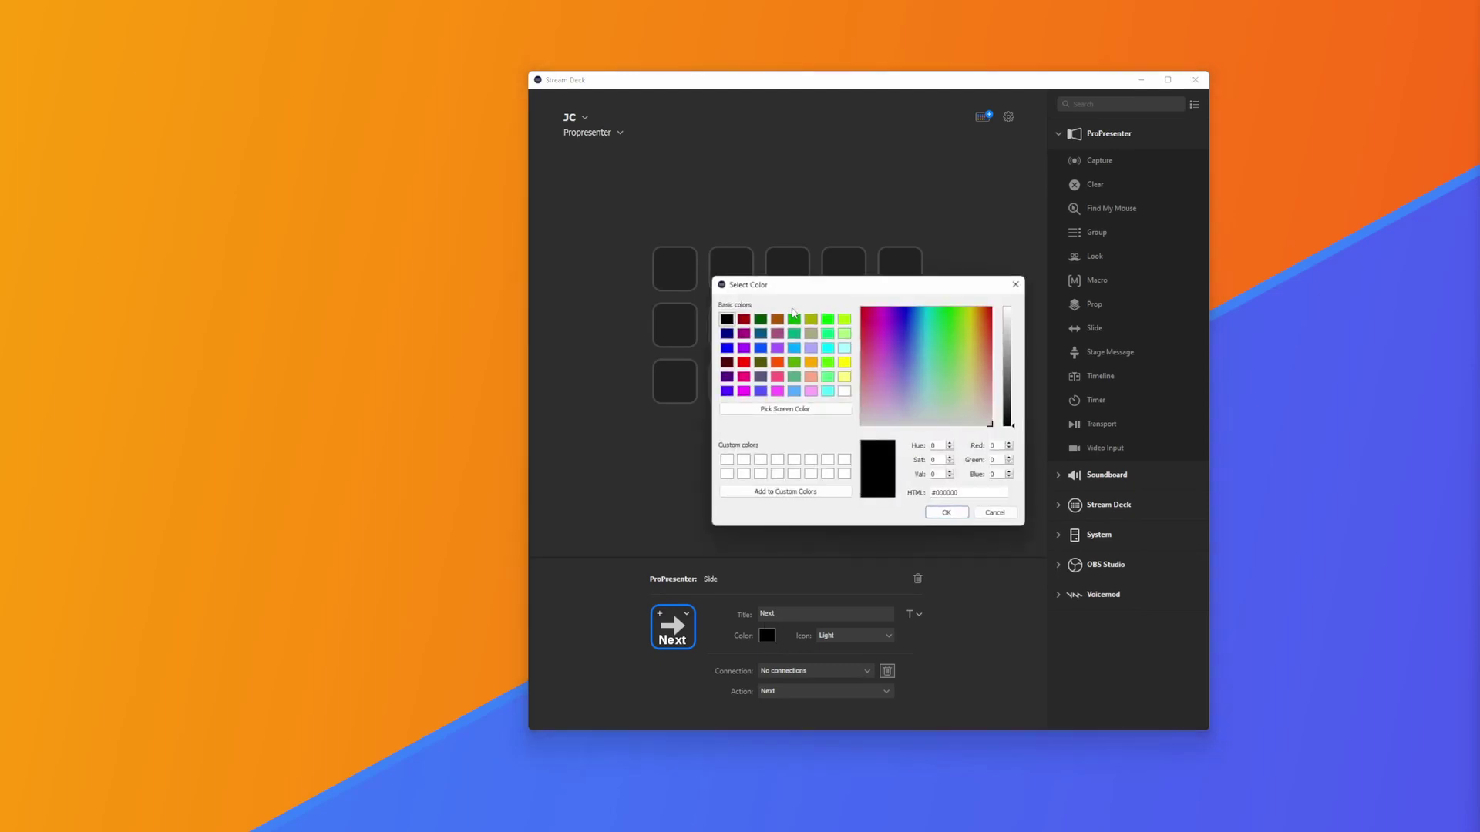
{"action": "left_click", "coordinate": [794, 319]}
{"action": "left_click", "coordinate": [946, 513]}
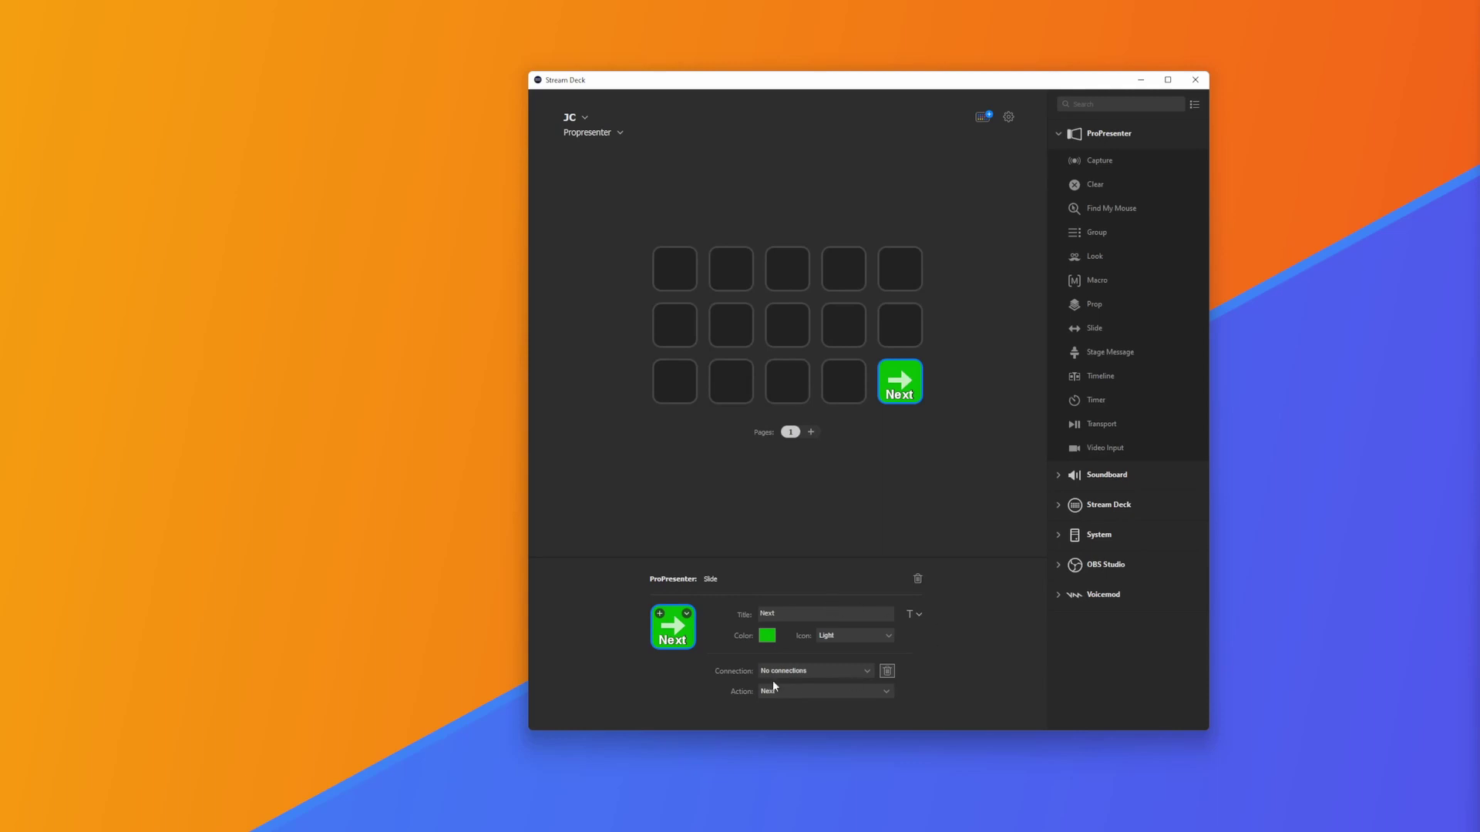
Step: Keep the arrow's light icon style and Next as the slide action
{"action": "left_click", "coordinate": [853, 635]}
{"action": "left_click", "coordinate": [847, 659]}
{"action": "left_click", "coordinate": [856, 638]}
{"action": "left_click", "coordinate": [836, 648]}
{"action": "left_click", "coordinate": [793, 694]}
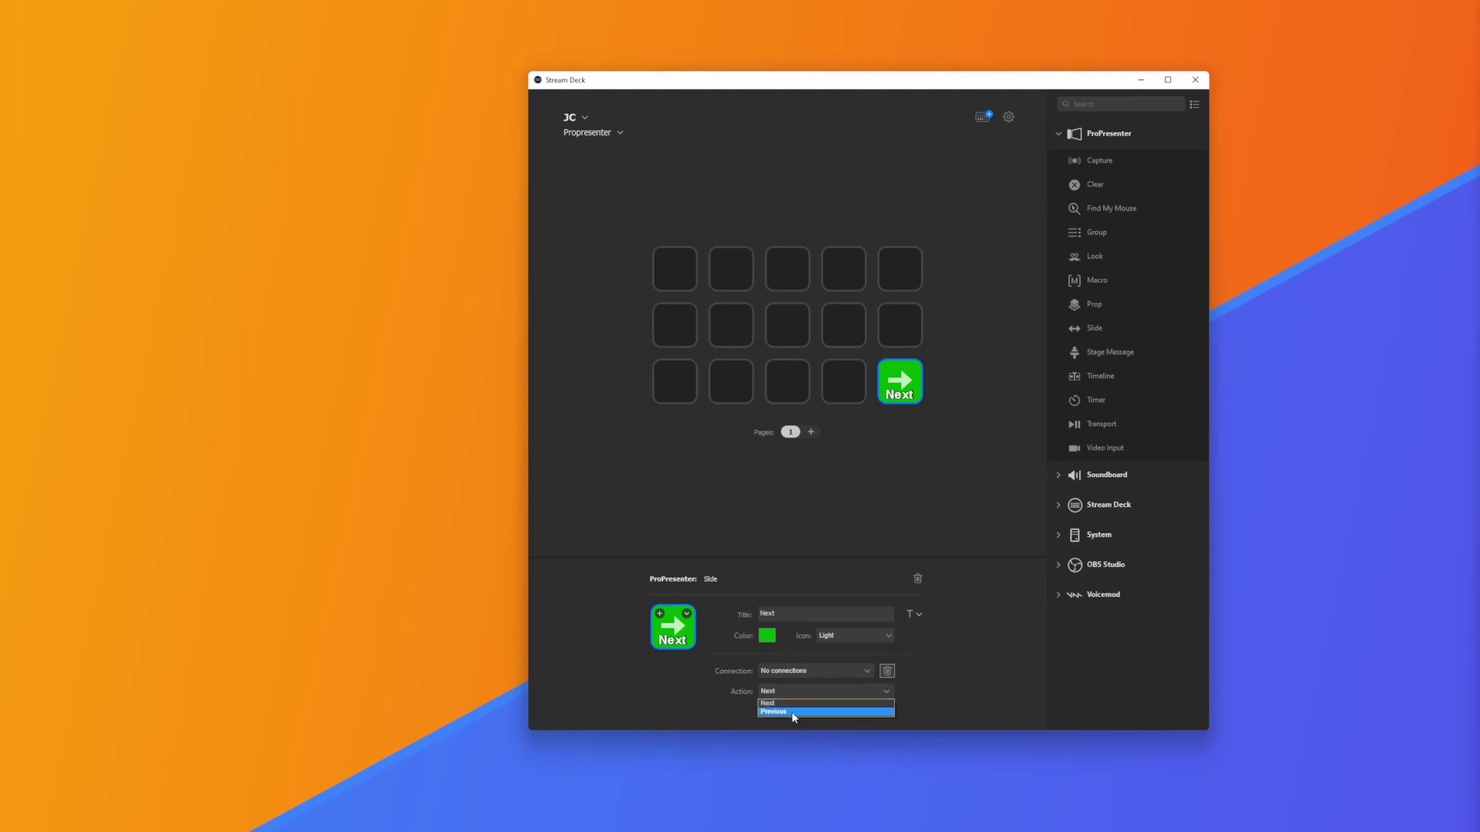
{"action": "left_click", "coordinate": [789, 703]}
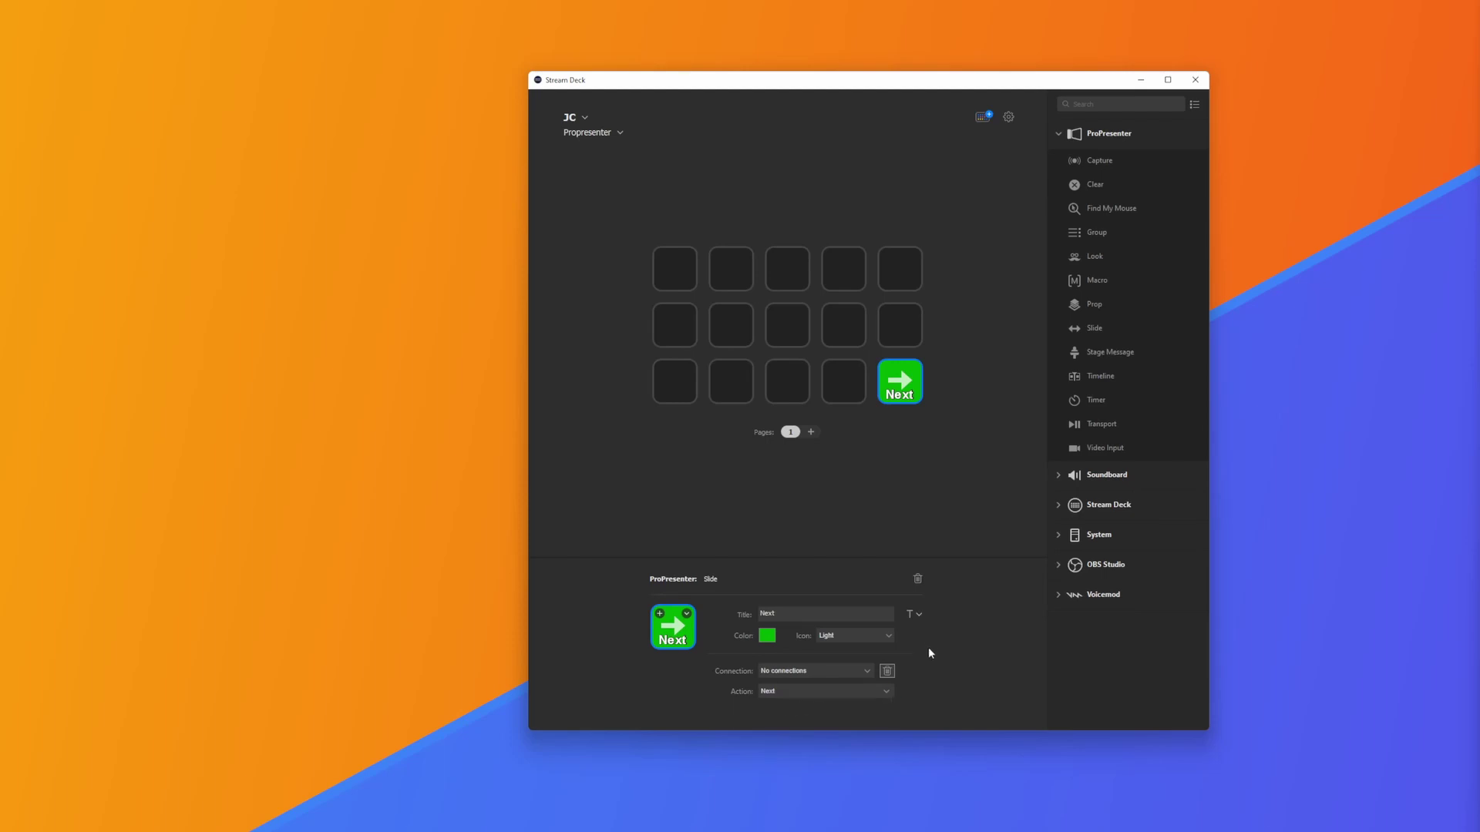
Step: Shrink the Next title to 10 pt, keeping it at the bottom with the default font
{"action": "left_click", "coordinate": [914, 613]}
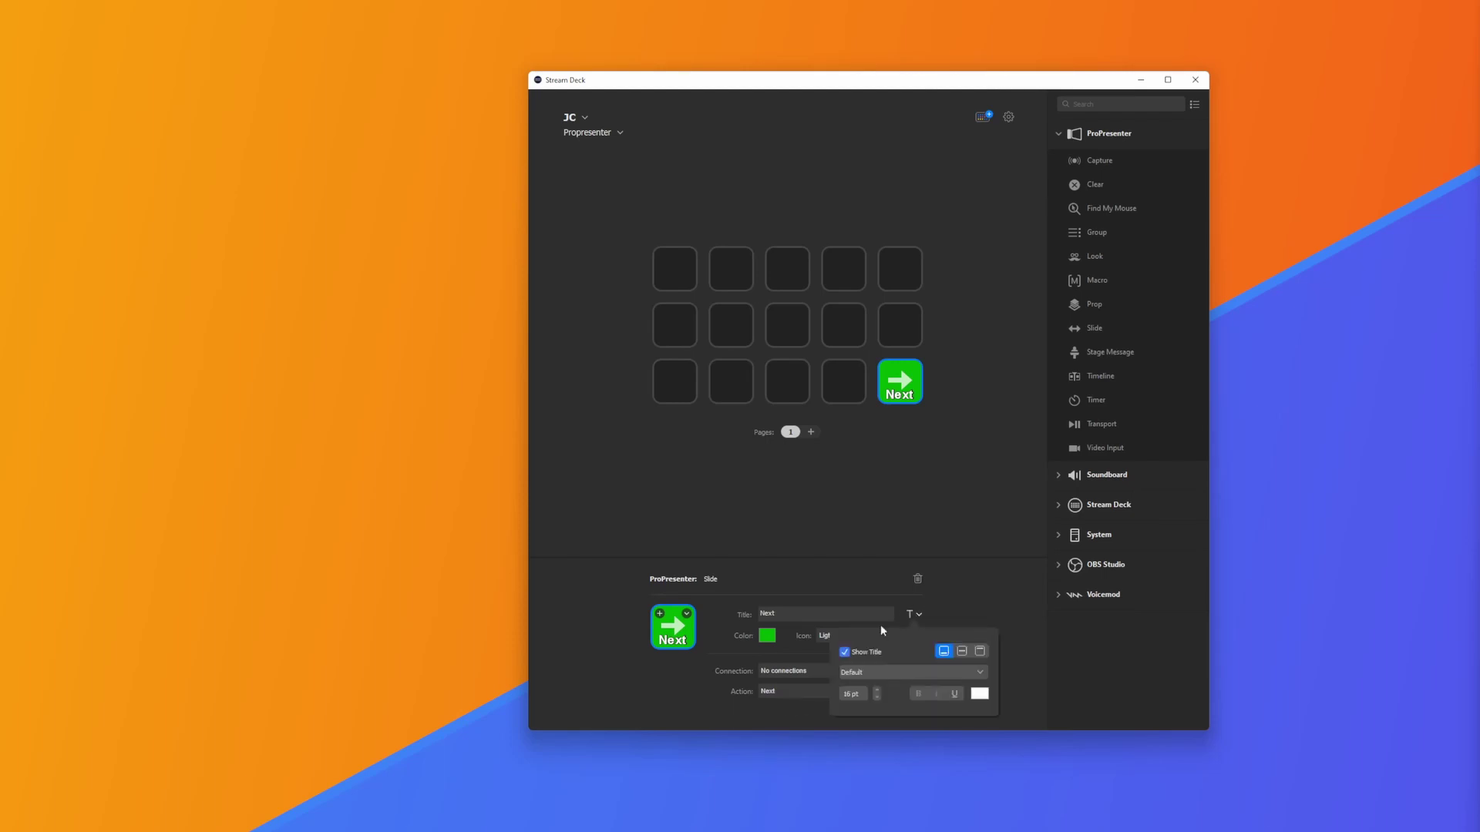
{"action": "left_click", "coordinate": [876, 698]}
{"action": "left_click", "coordinate": [876, 698]}
{"action": "left_click", "coordinate": [876, 698]}
{"action": "left_click", "coordinate": [876, 698]}
{"action": "left_click", "coordinate": [877, 698]}
{"action": "left_click", "coordinate": [876, 697]}
{"action": "left_click", "coordinate": [979, 651]}
{"action": "left_click", "coordinate": [962, 652]}
{"action": "left_click", "coordinate": [944, 651]}
{"action": "left_click", "coordinate": [971, 672]}
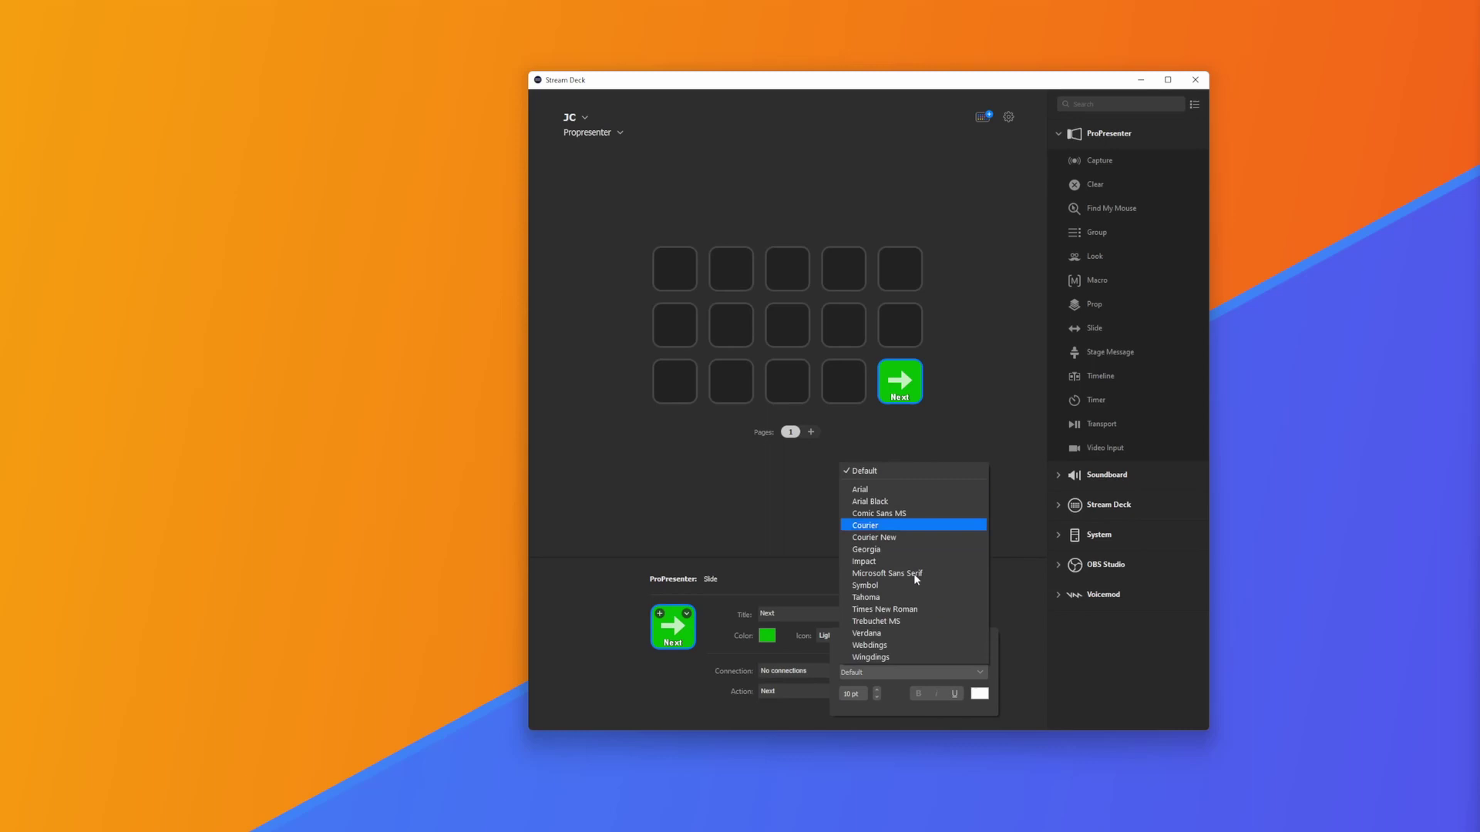
{"action": "left_click", "coordinate": [1034, 552]}
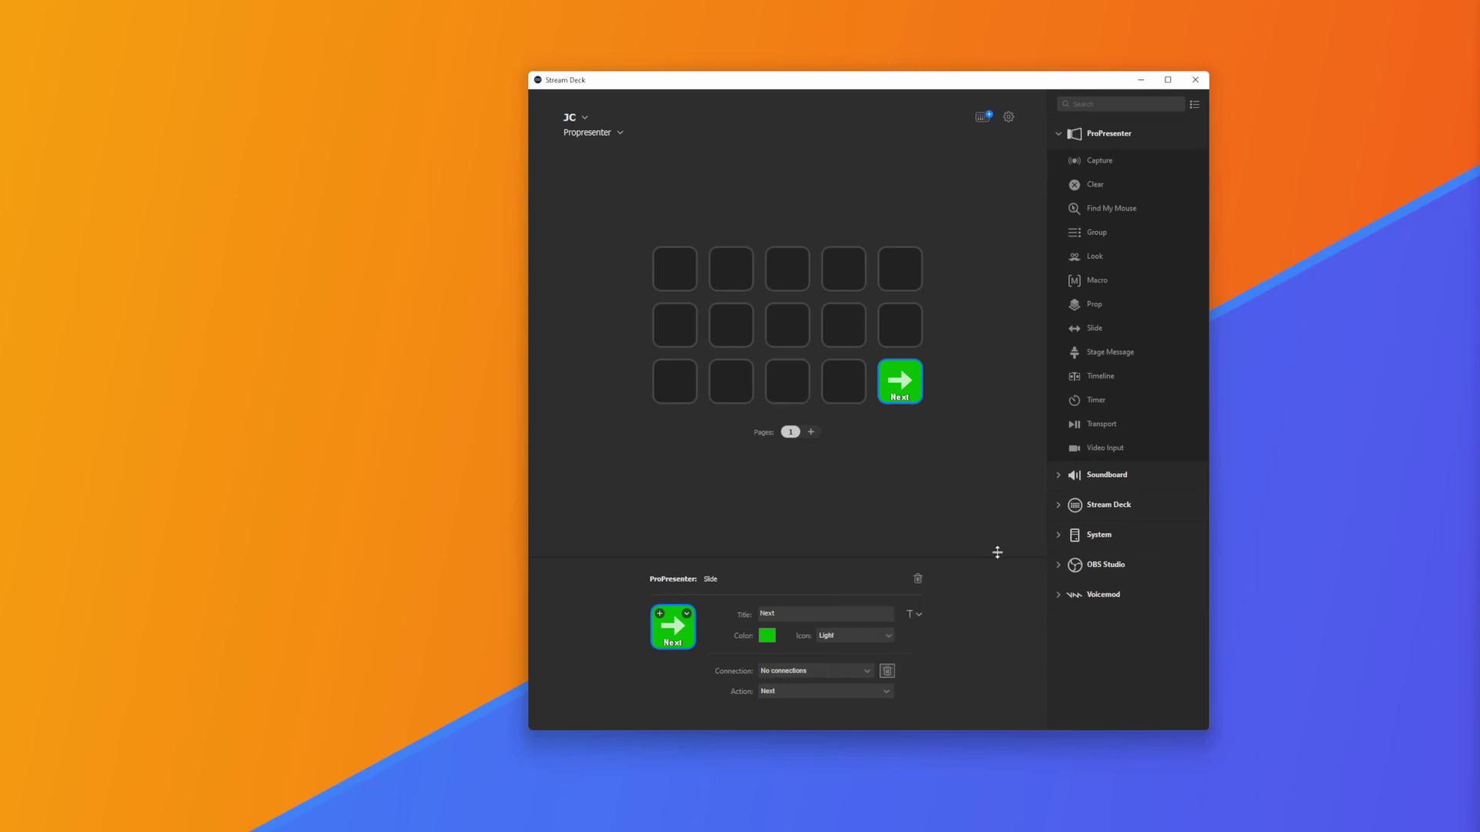
Step: Add a Slide key titled Previous on the bottom-left, set to Previous with a smaller title
{"action": "left_click_drag", "start_coordinate": [1074, 331], "coordinate": [675, 381]}
{"action": "left_click", "coordinate": [790, 615]}
{"action": "type", "text": "Previous"}
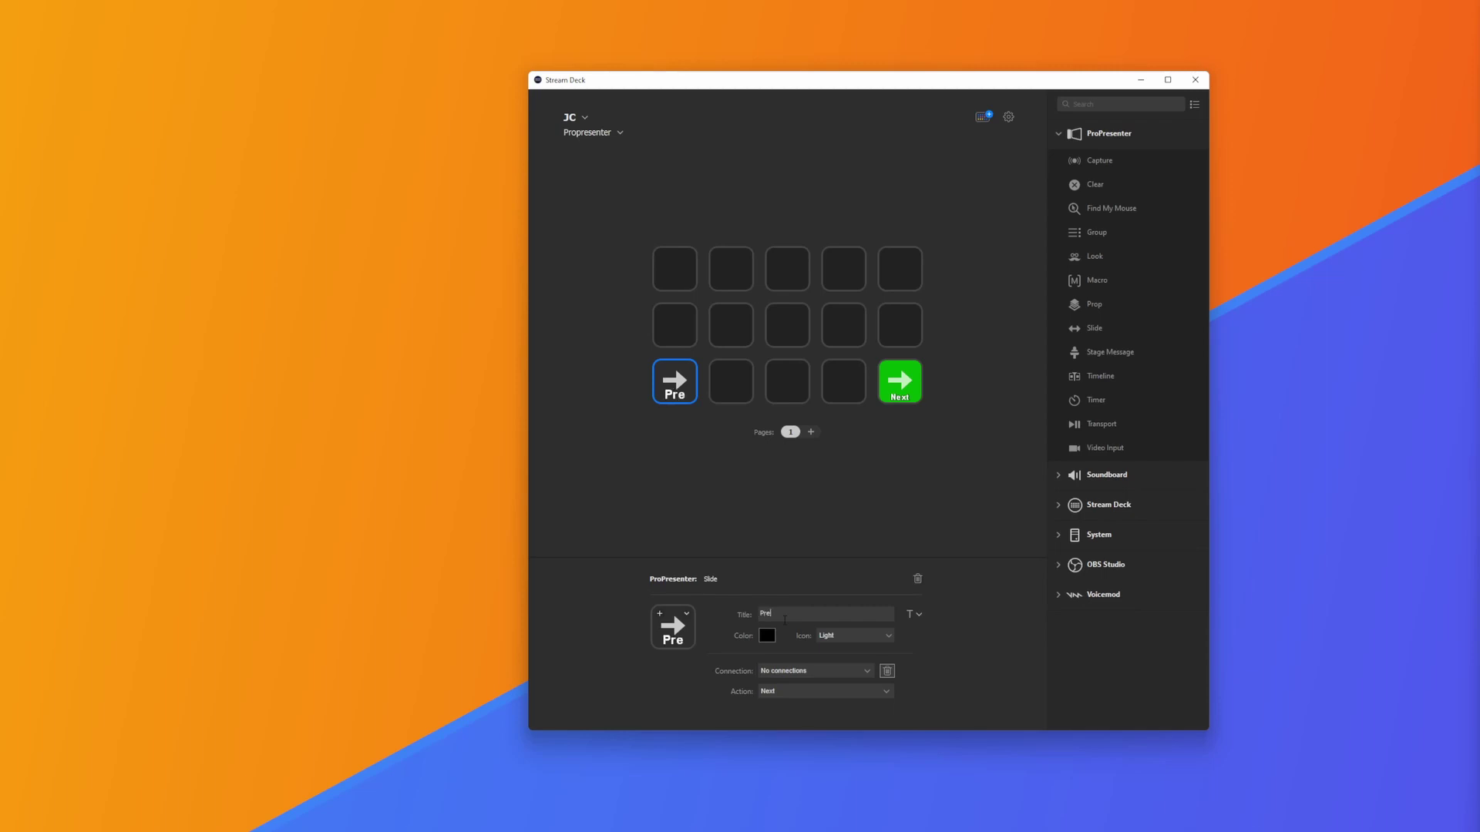
{"action": "left_click", "coordinate": [800, 692]}
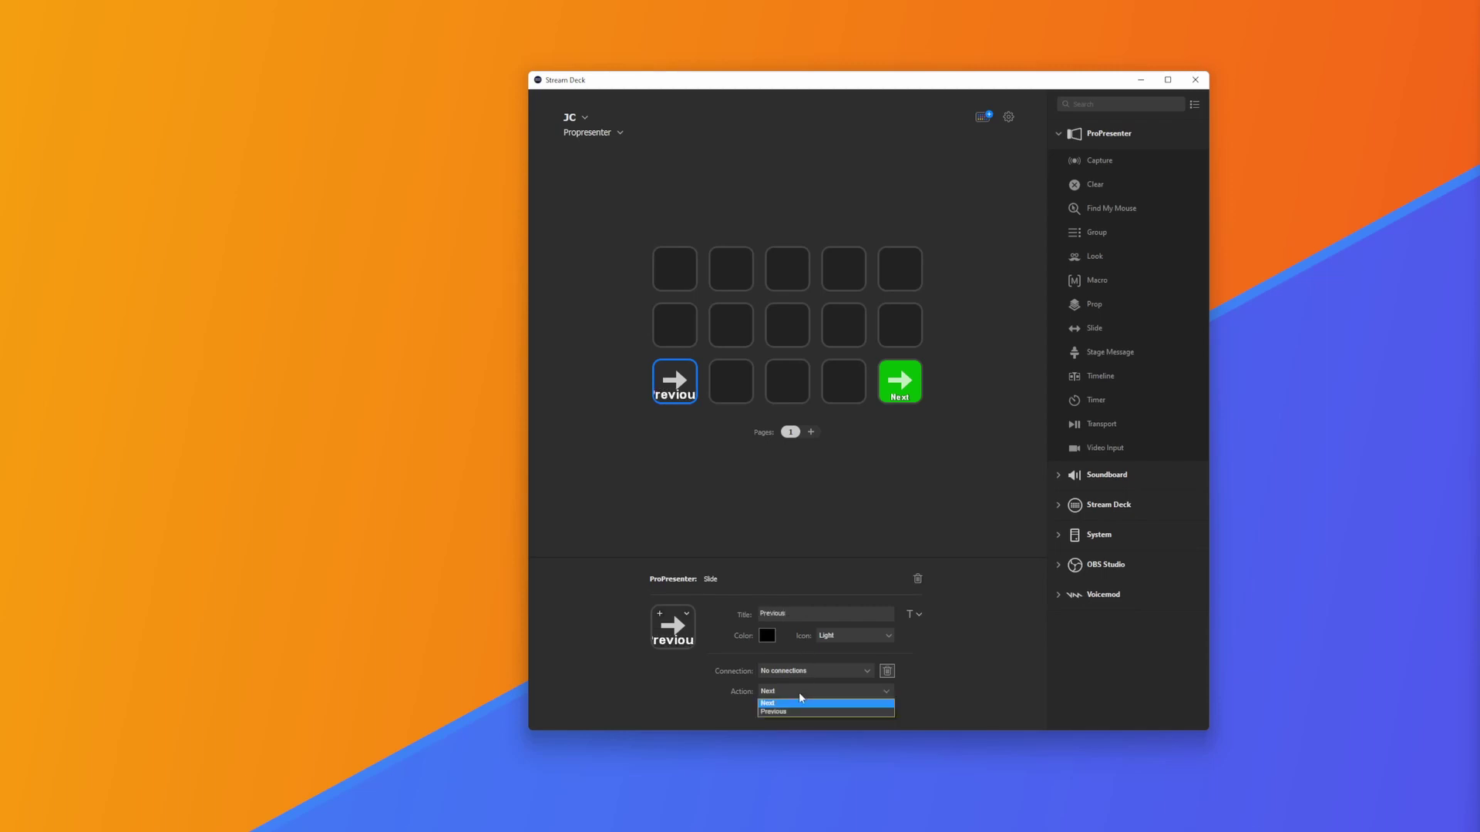
{"action": "left_click", "coordinate": [785, 713]}
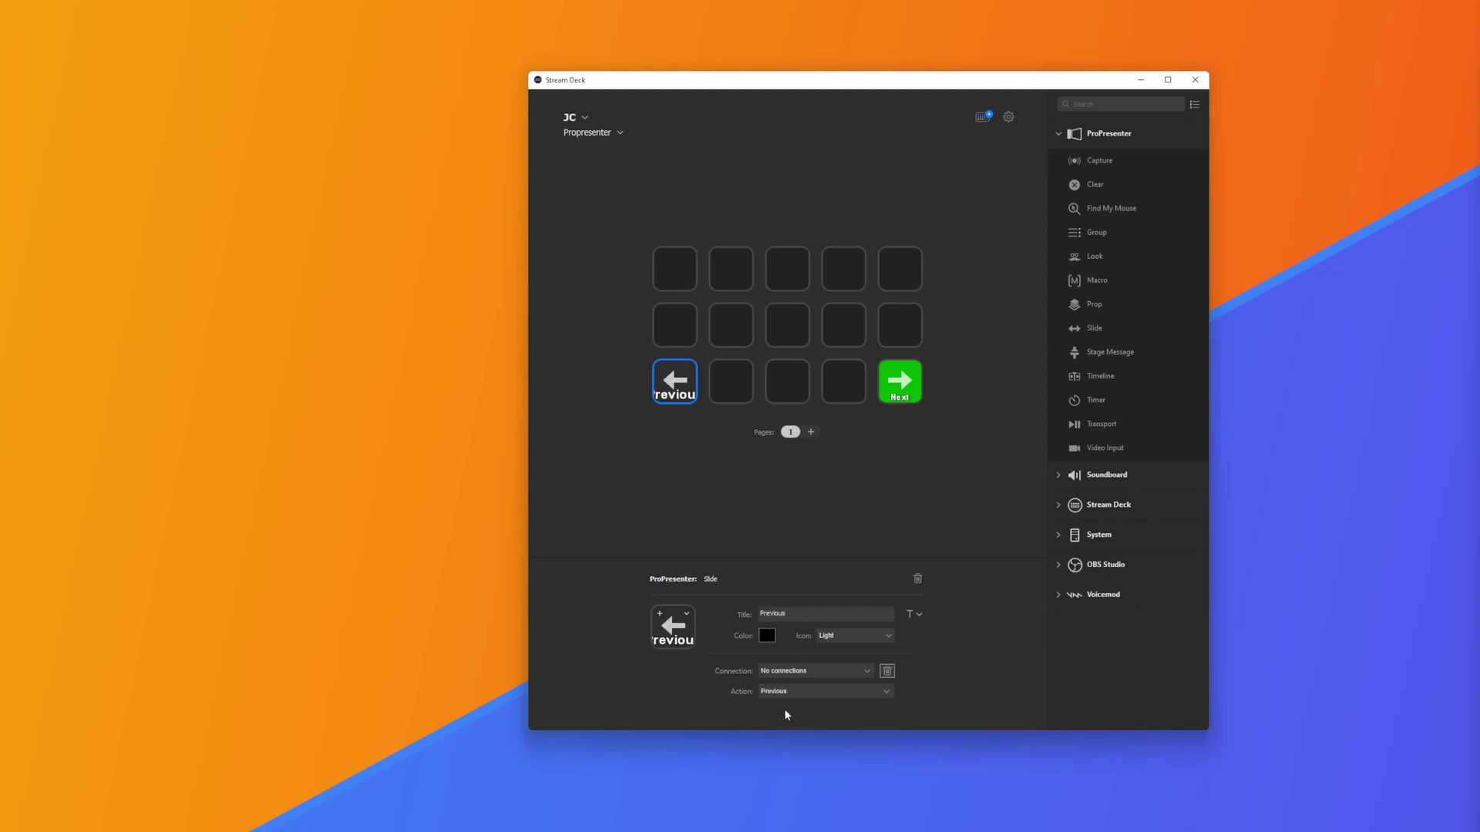
{"action": "left_click", "coordinate": [919, 615]}
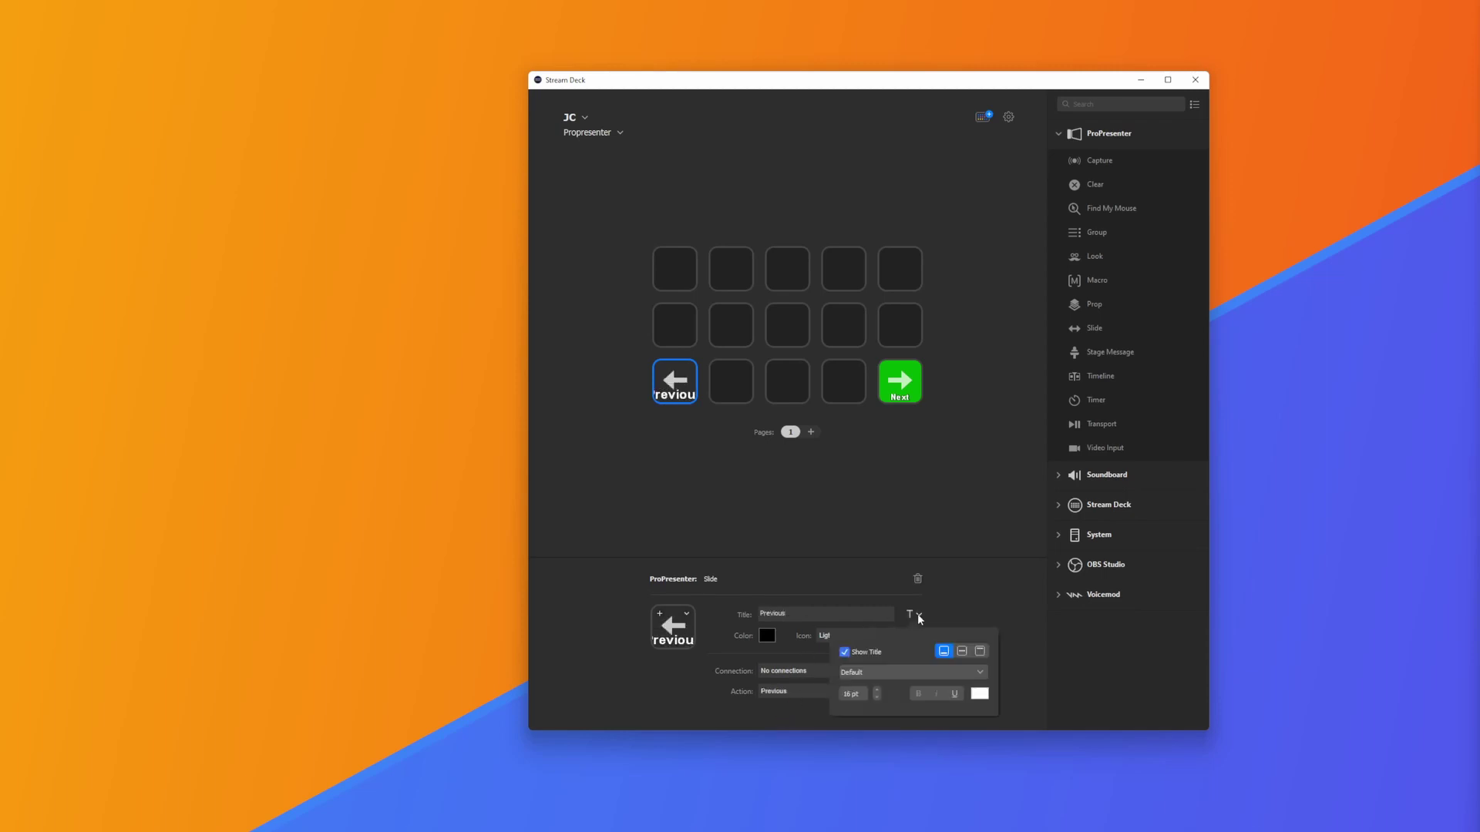
{"action": "left_click", "coordinate": [877, 698]}
{"action": "left_click", "coordinate": [877, 698]}
{"action": "left_click", "coordinate": [877, 698]}
{"action": "left_click", "coordinate": [877, 698]}
{"action": "left_click", "coordinate": [877, 698]}
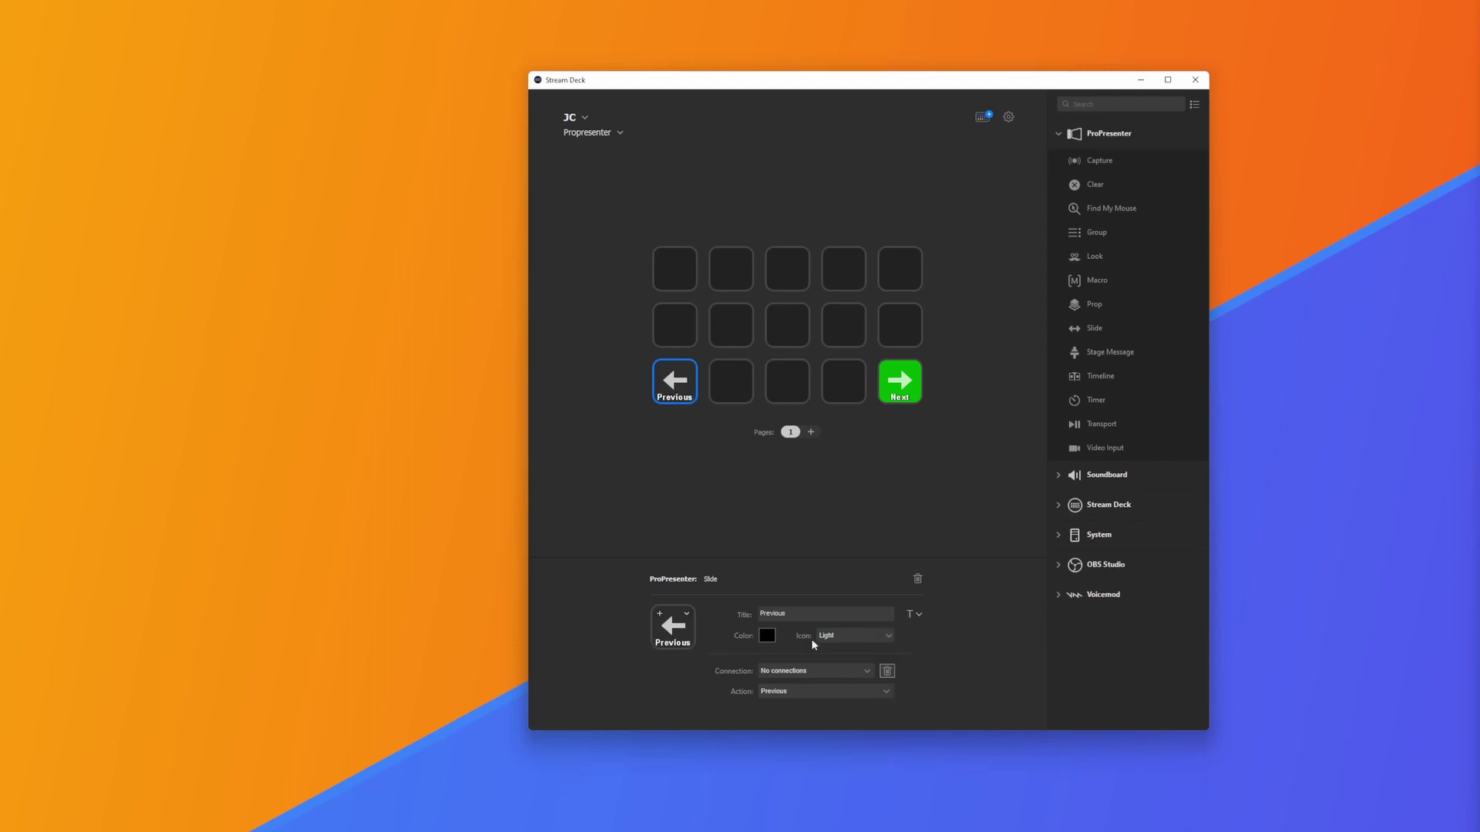
Step: Make the Previous key green and place a Clear action on the middle bottom-row key
{"action": "left_click", "coordinate": [767, 636]}
{"action": "left_click", "coordinate": [794, 319]}
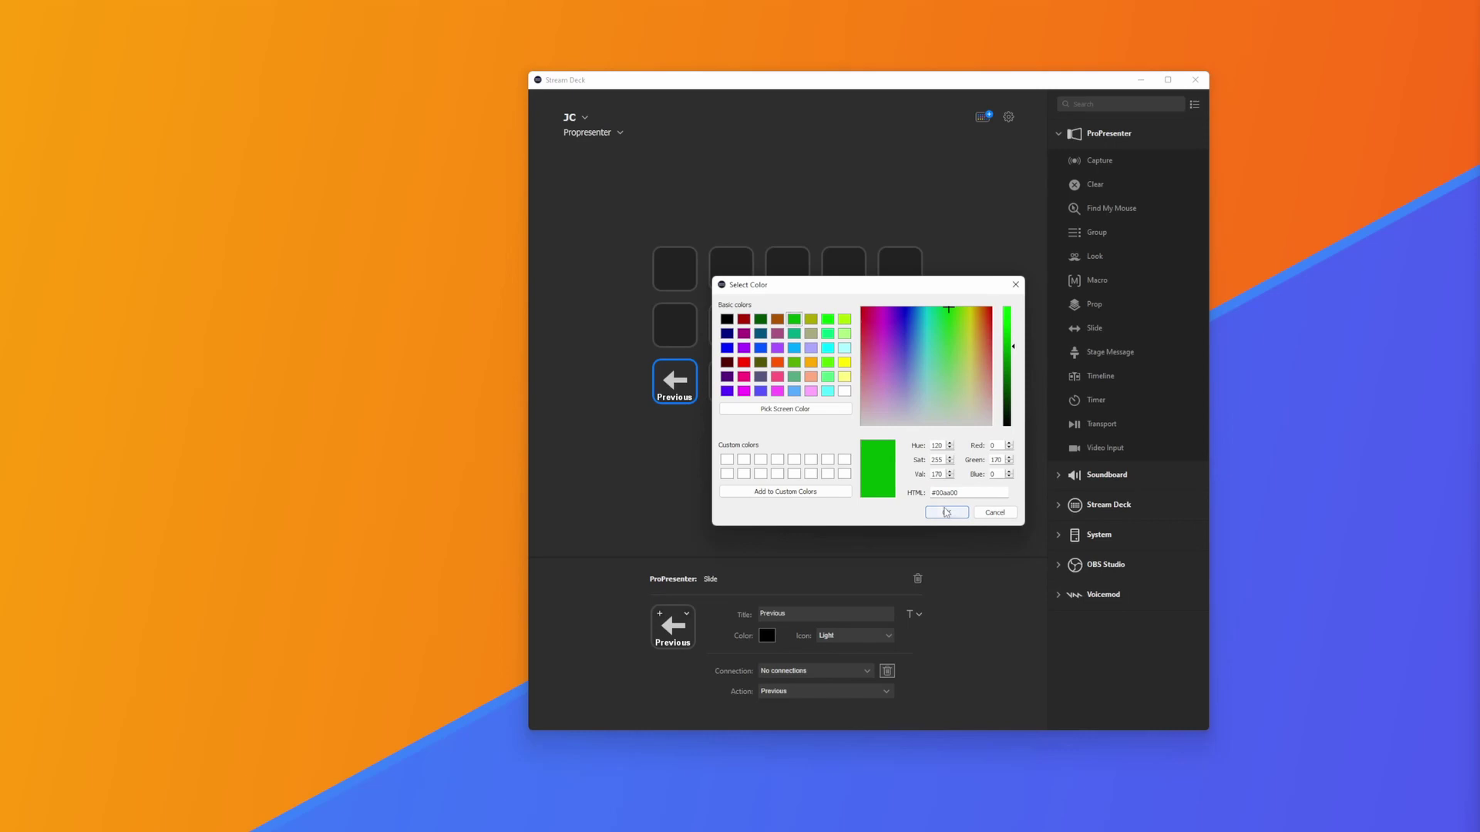
{"action": "left_click", "coordinate": [947, 513]}
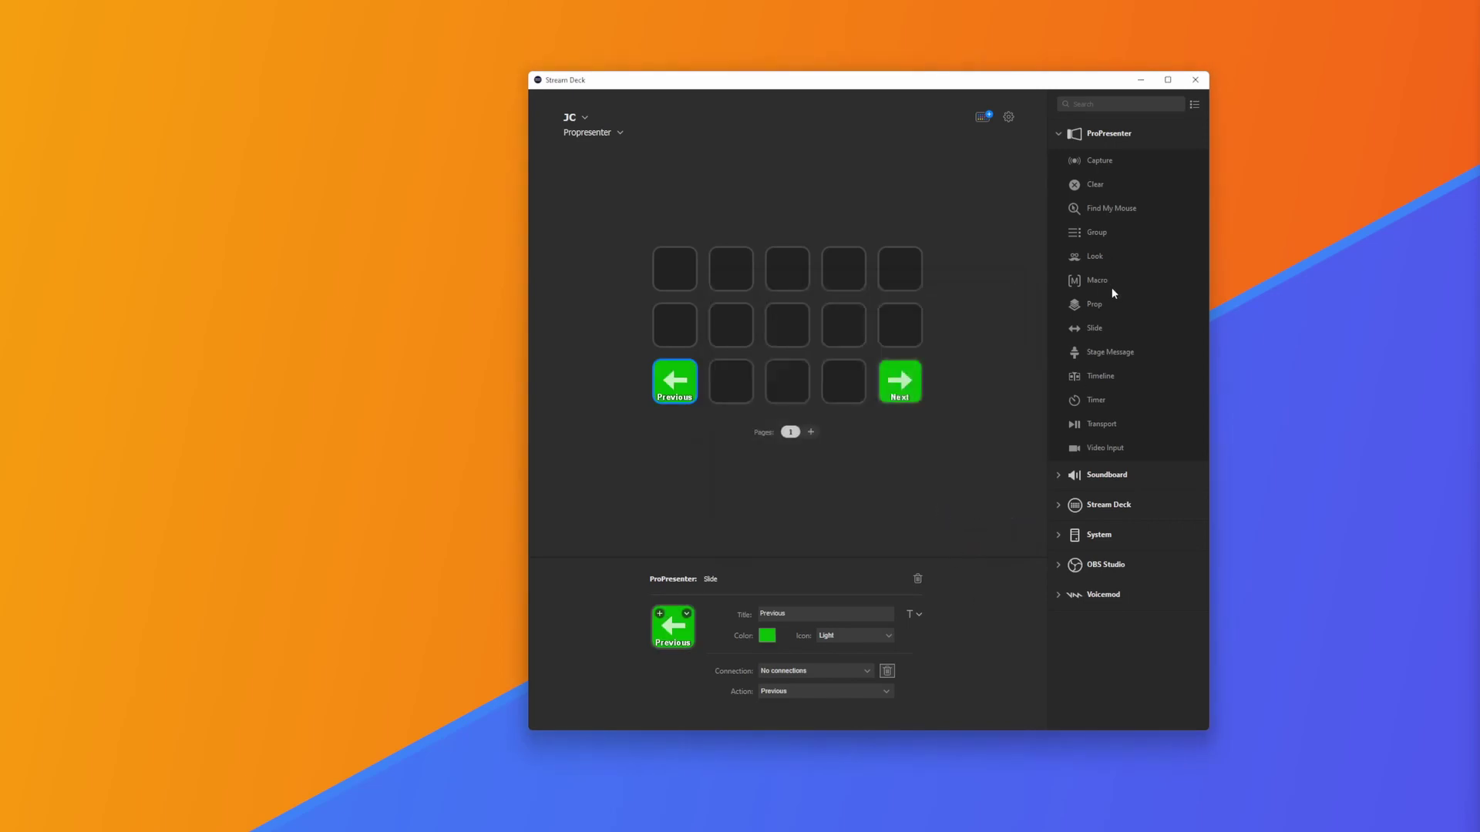
{"action": "left_click_drag", "start_coordinate": [1099, 187], "coordinate": [787, 381]}
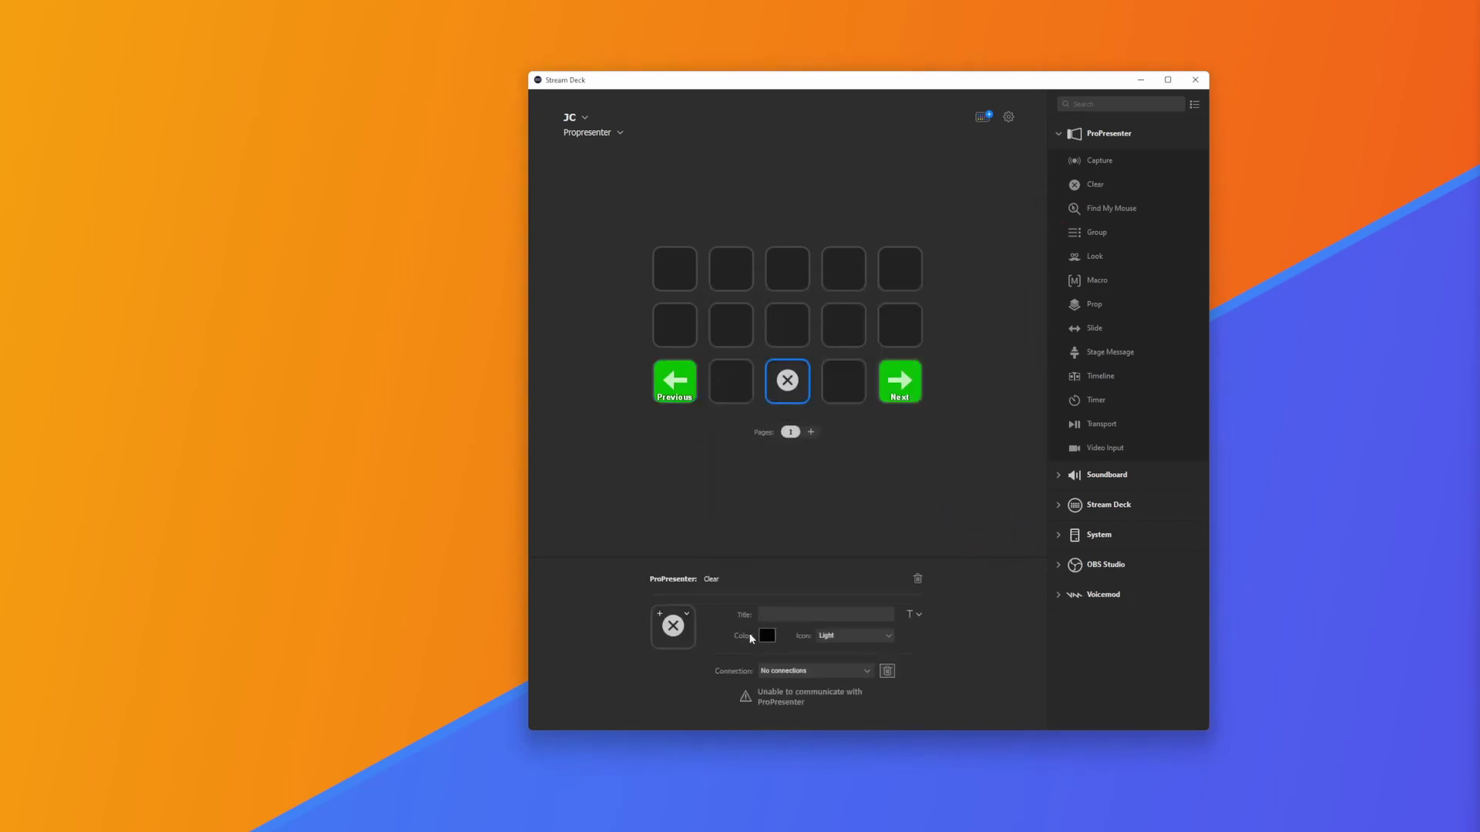
Step: Give the Clear key a dark red background (#da0000)
{"action": "left_click", "coordinate": [768, 635]}
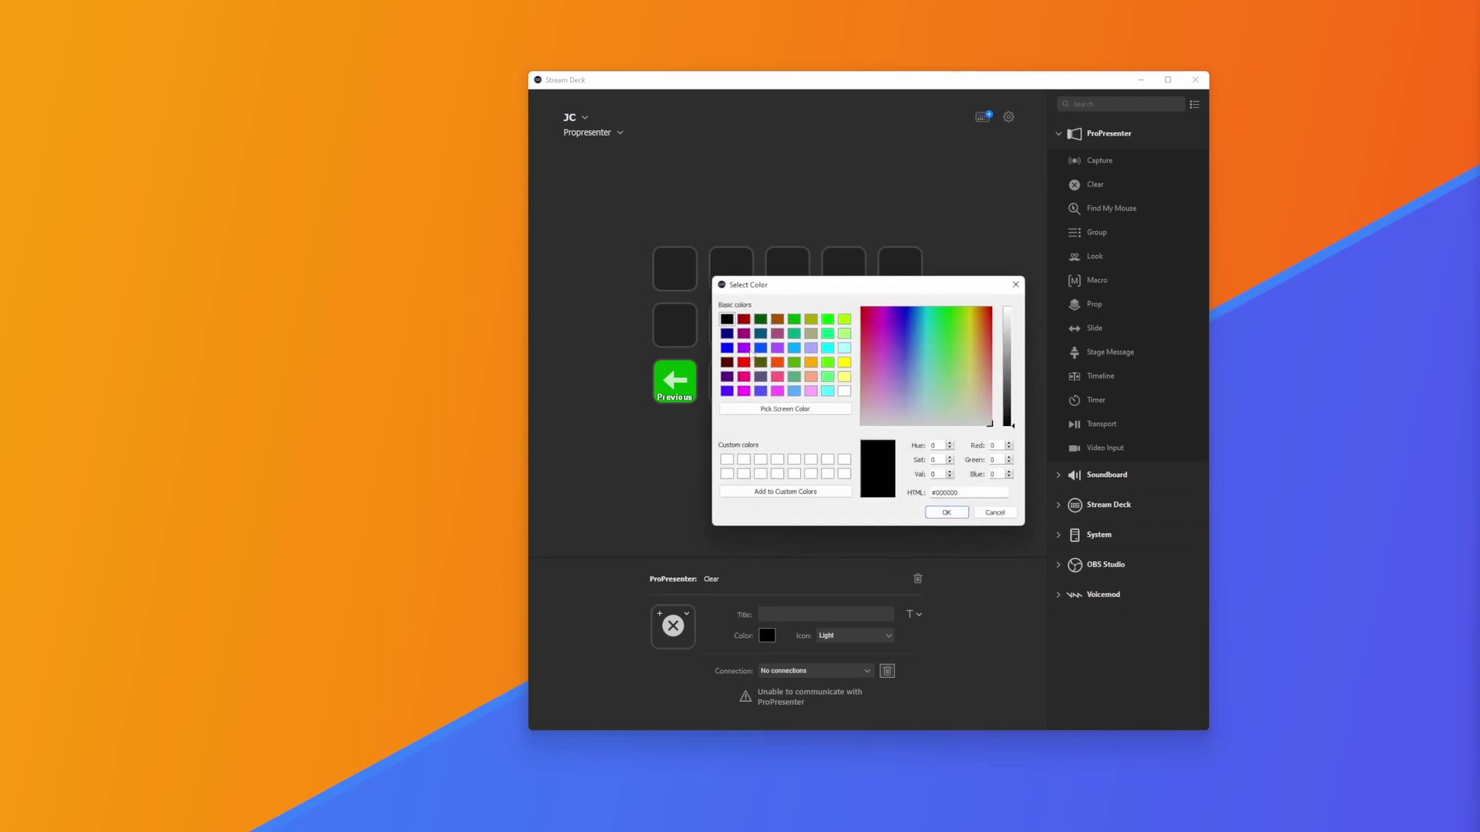
{"action": "left_click", "coordinate": [744, 362]}
{"action": "left_click_drag", "start_coordinate": [1015, 316], "coordinate": [1014, 323]}
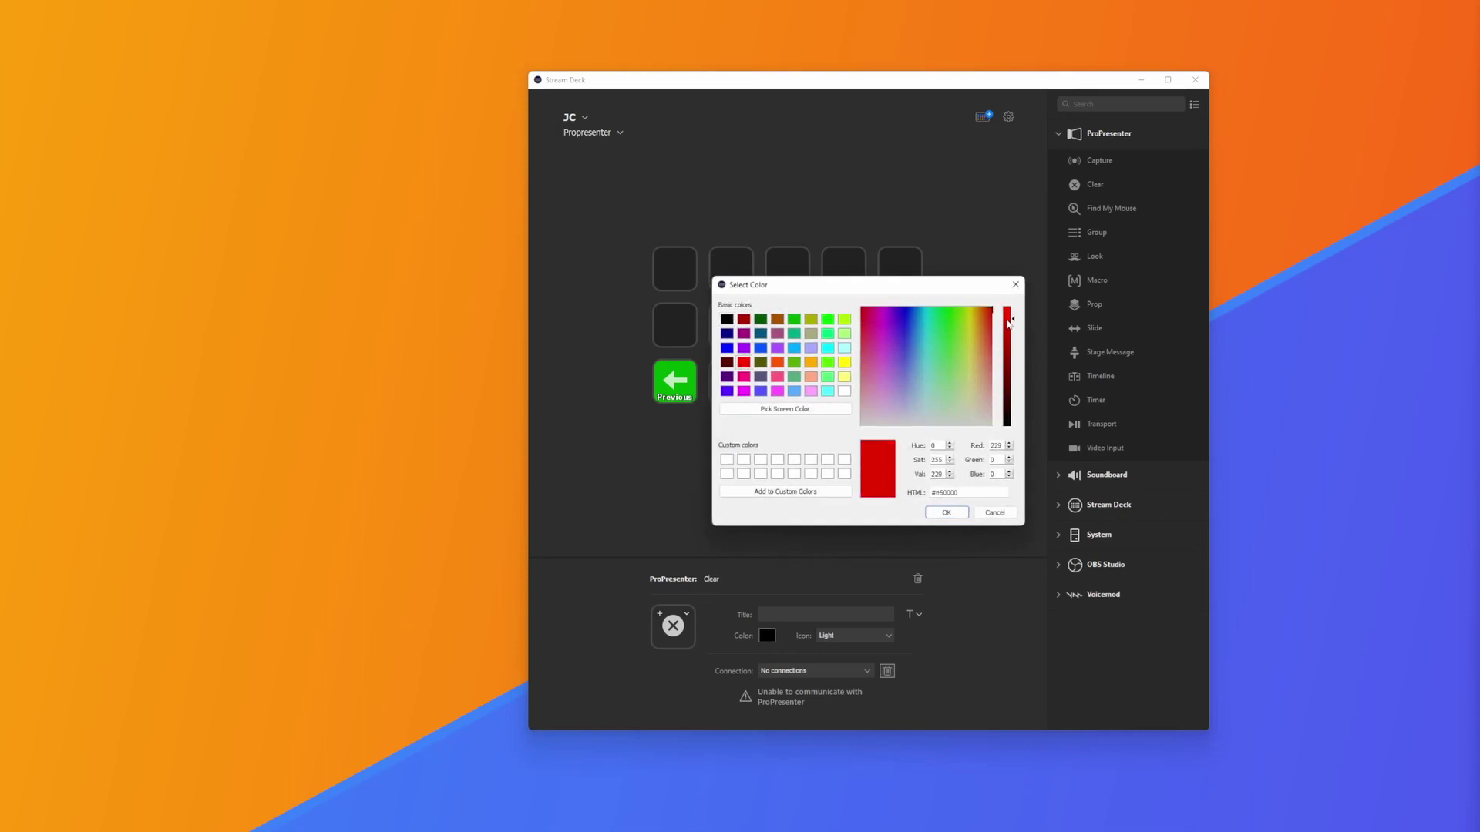
{"action": "left_click", "coordinate": [946, 513]}
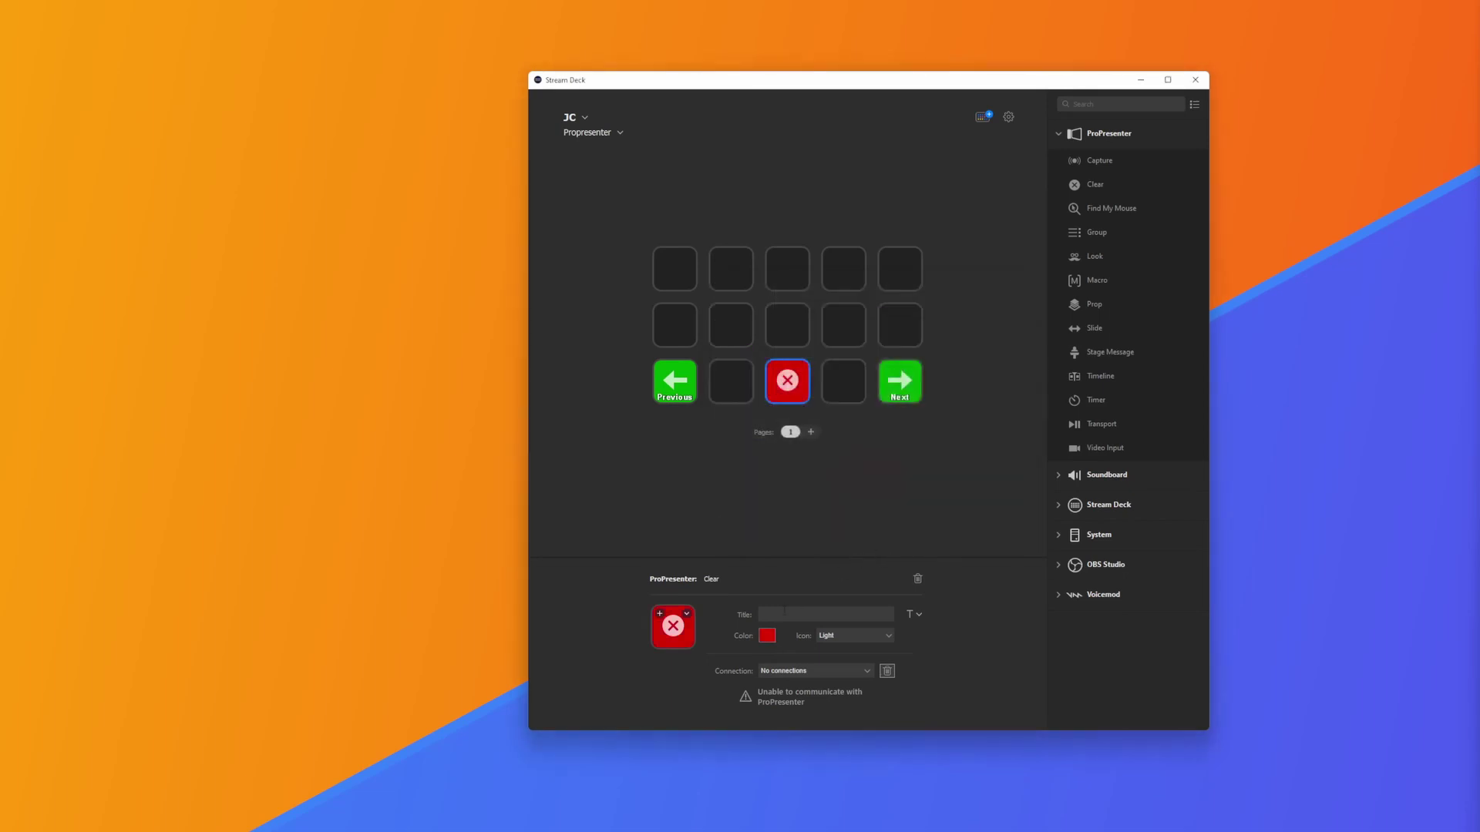
Step: Title the Clear key 'Clear All' at 10 pt
{"action": "type", "text": "Clear All"}
{"action": "left_click", "coordinate": [919, 615]}
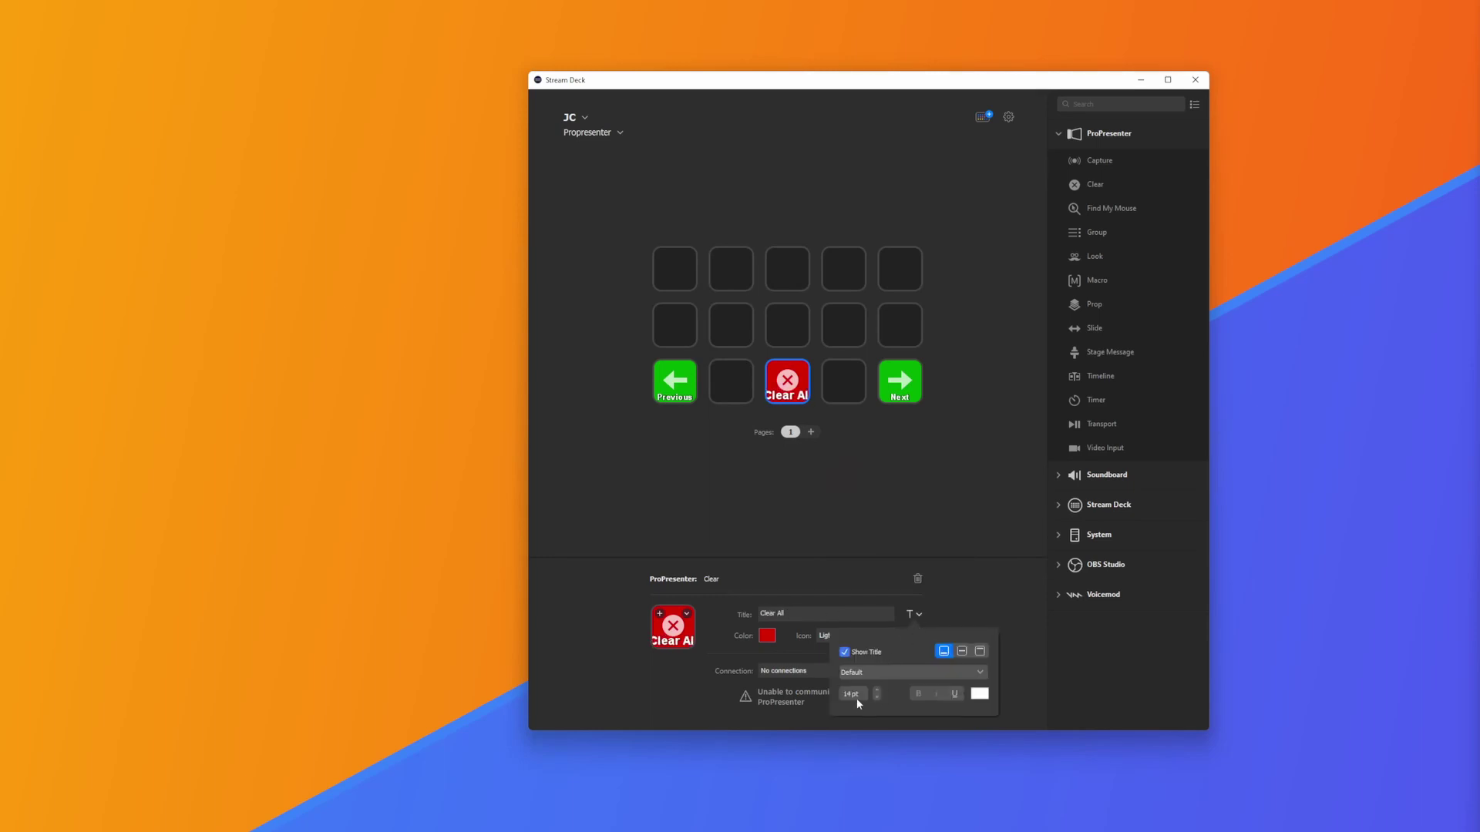
{"action": "left_click", "coordinate": [877, 697]}
{"action": "left_click", "coordinate": [876, 698]}
{"action": "left_click", "coordinate": [876, 698]}
{"action": "left_click", "coordinate": [876, 697]}
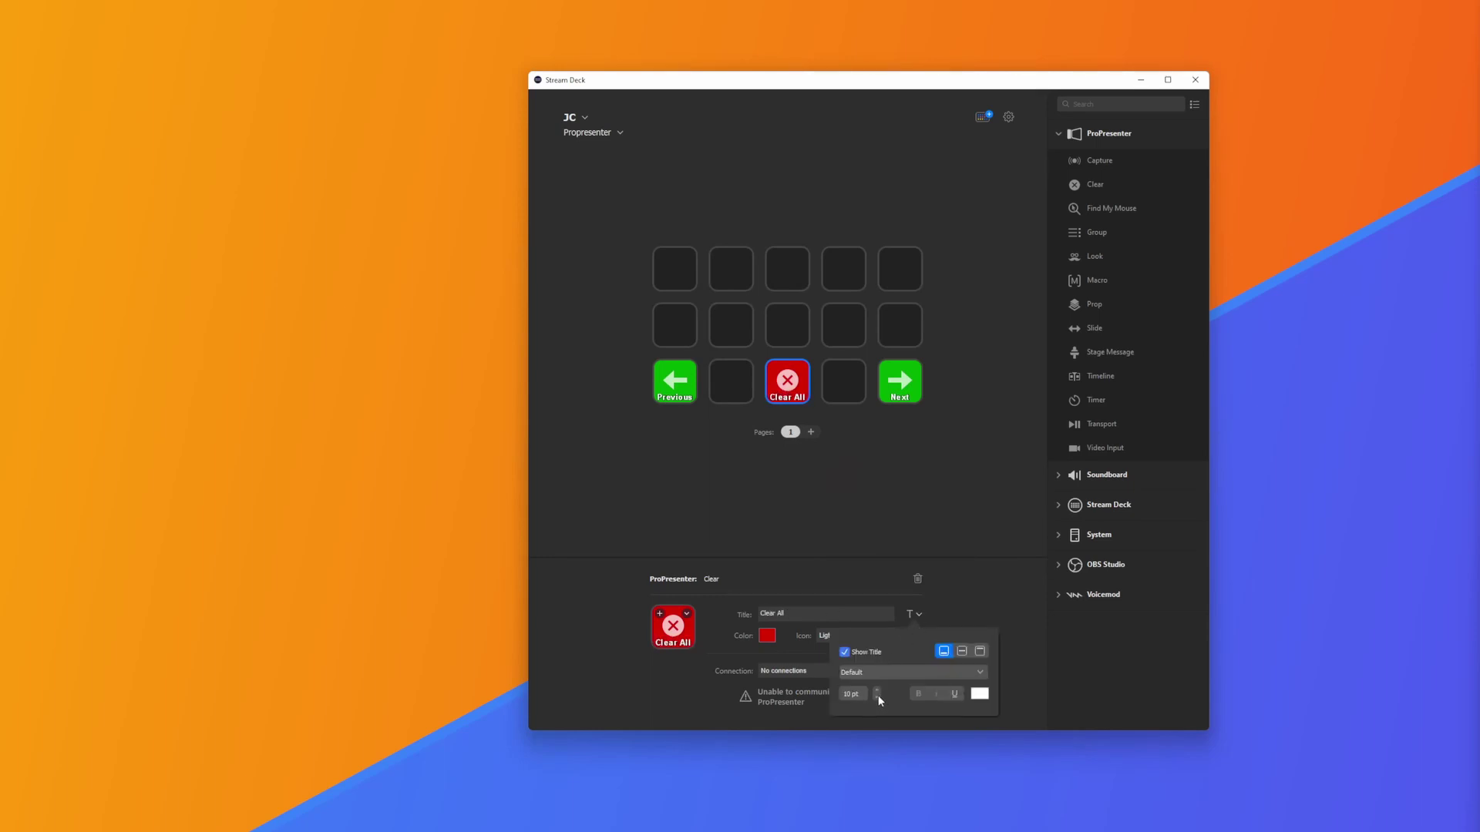
{"action": "left_click", "coordinate": [941, 580]}
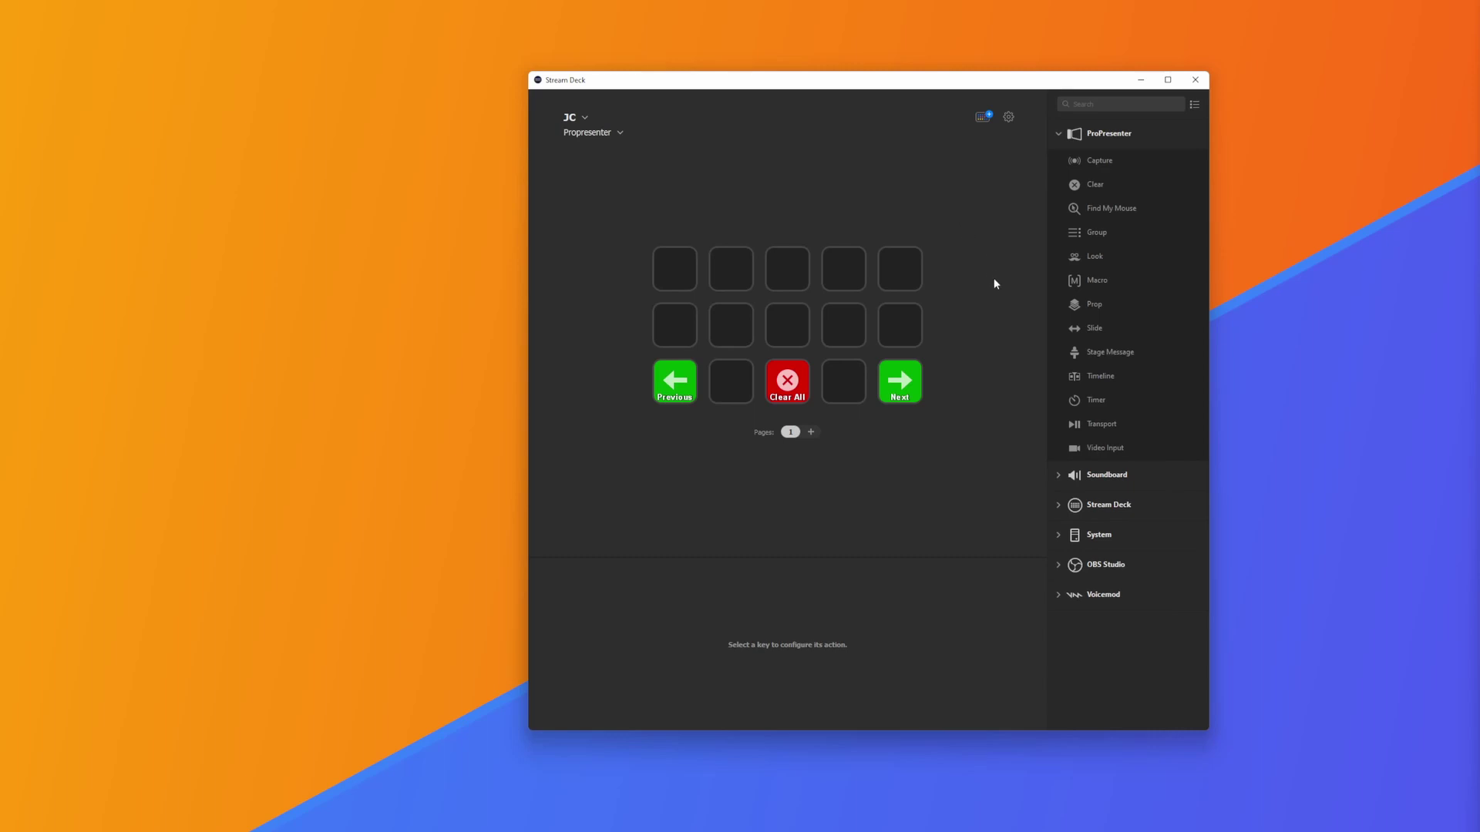
Step: Review the settings of the Clear All, Next and Previous keys
{"action": "left_click", "coordinate": [1405, 560]}
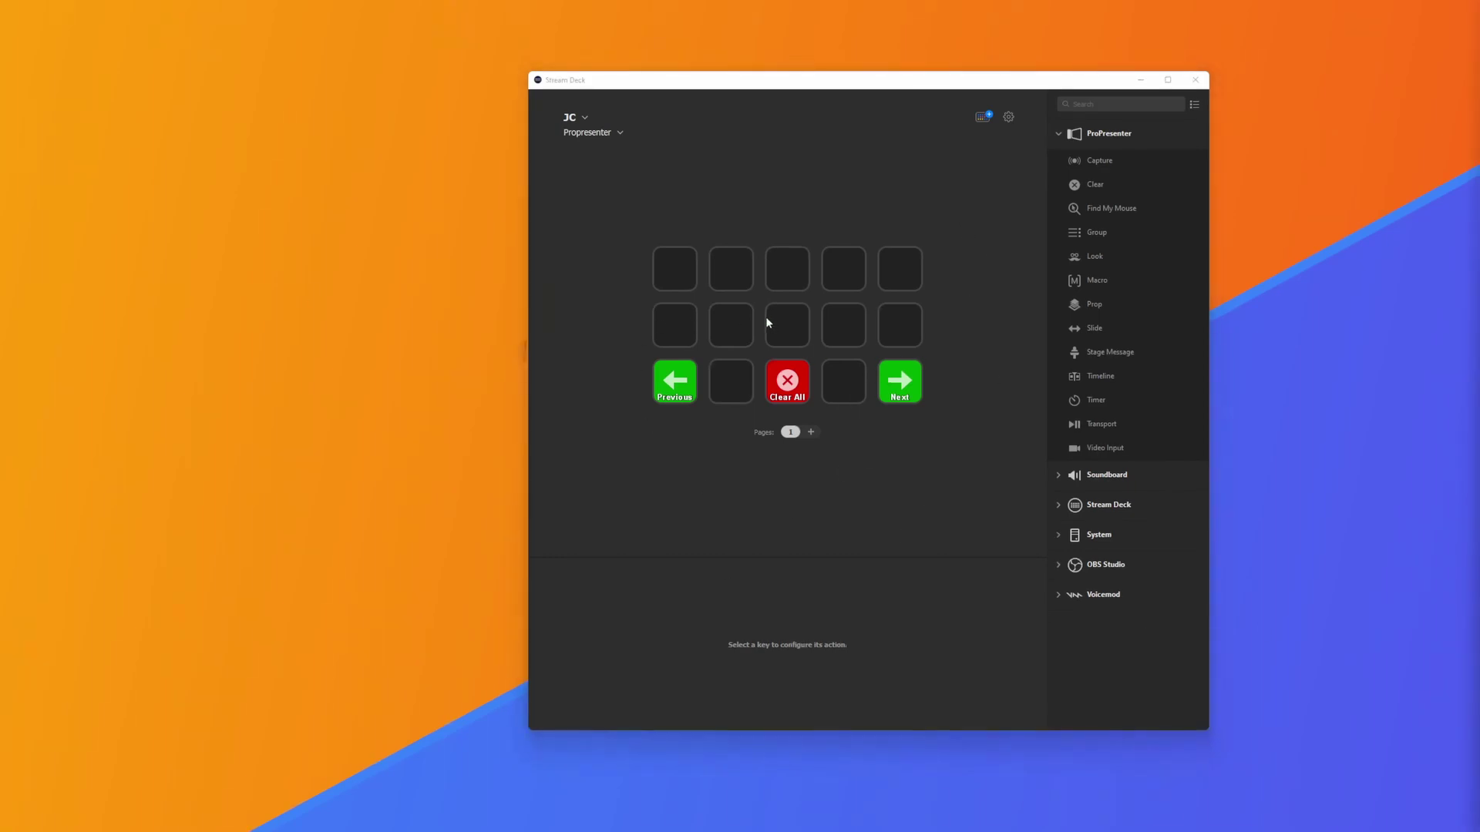
{"action": "left_click", "coordinate": [788, 380]}
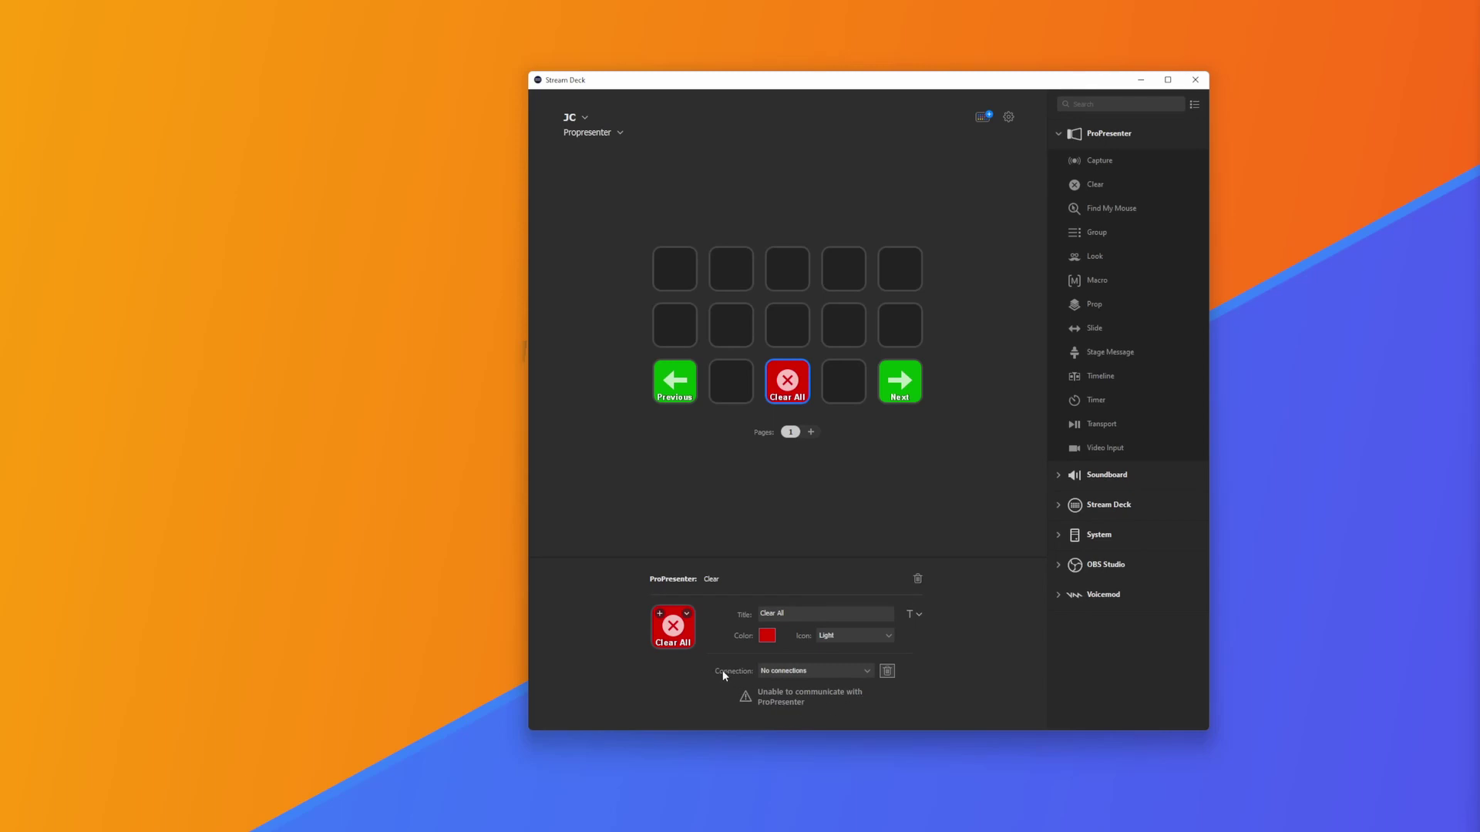
{"action": "left_click", "coordinate": [910, 379]}
{"action": "left_click", "coordinate": [800, 672]}
{"action": "left_click", "coordinate": [800, 679]}
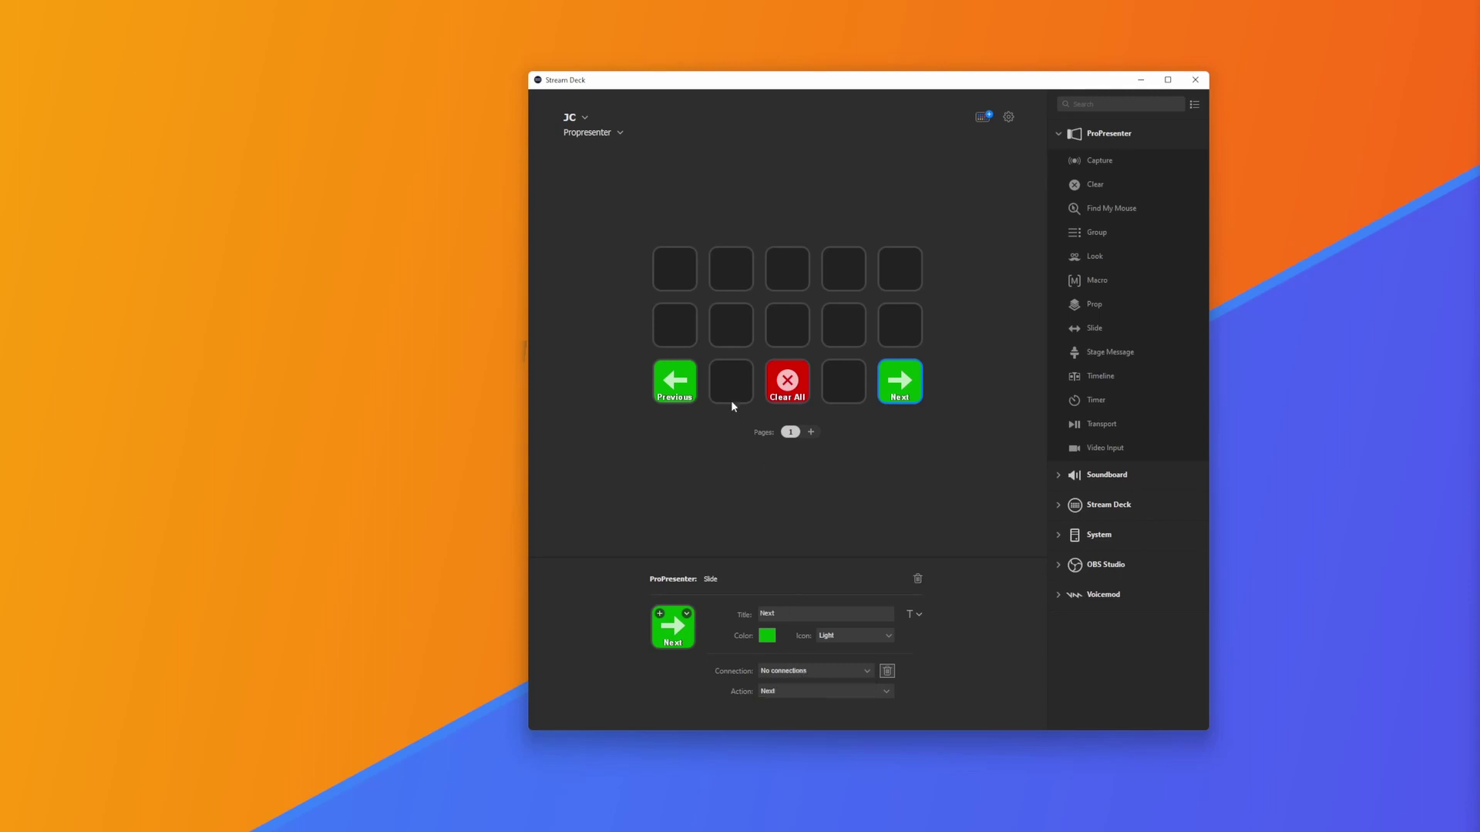
{"action": "left_click", "coordinate": [675, 381]}
Step: For the Clear All key, choose Add new in the ProPresenter Connection list
{"action": "left_click", "coordinate": [787, 384]}
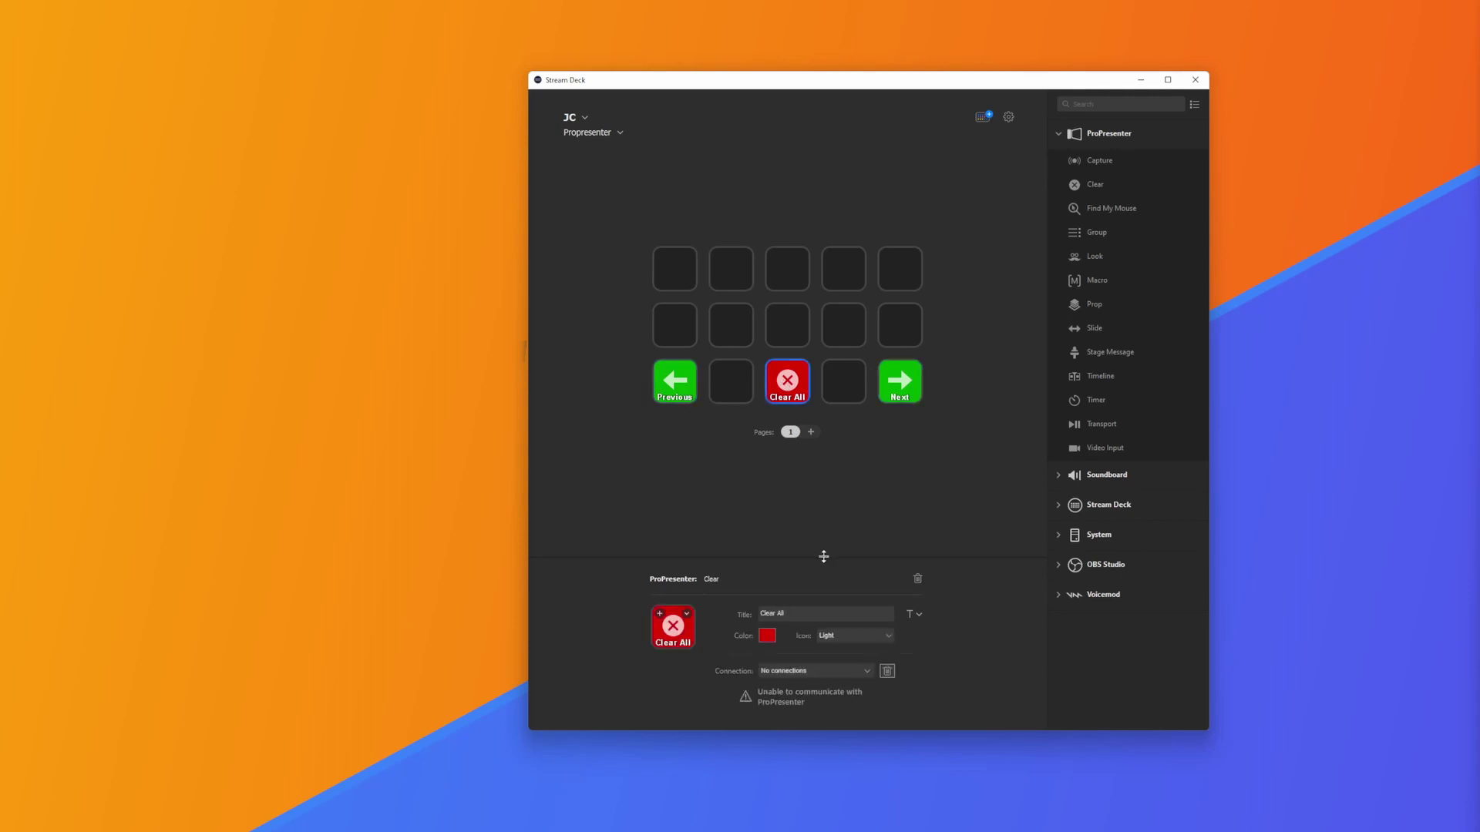
{"action": "left_click", "coordinate": [834, 672]}
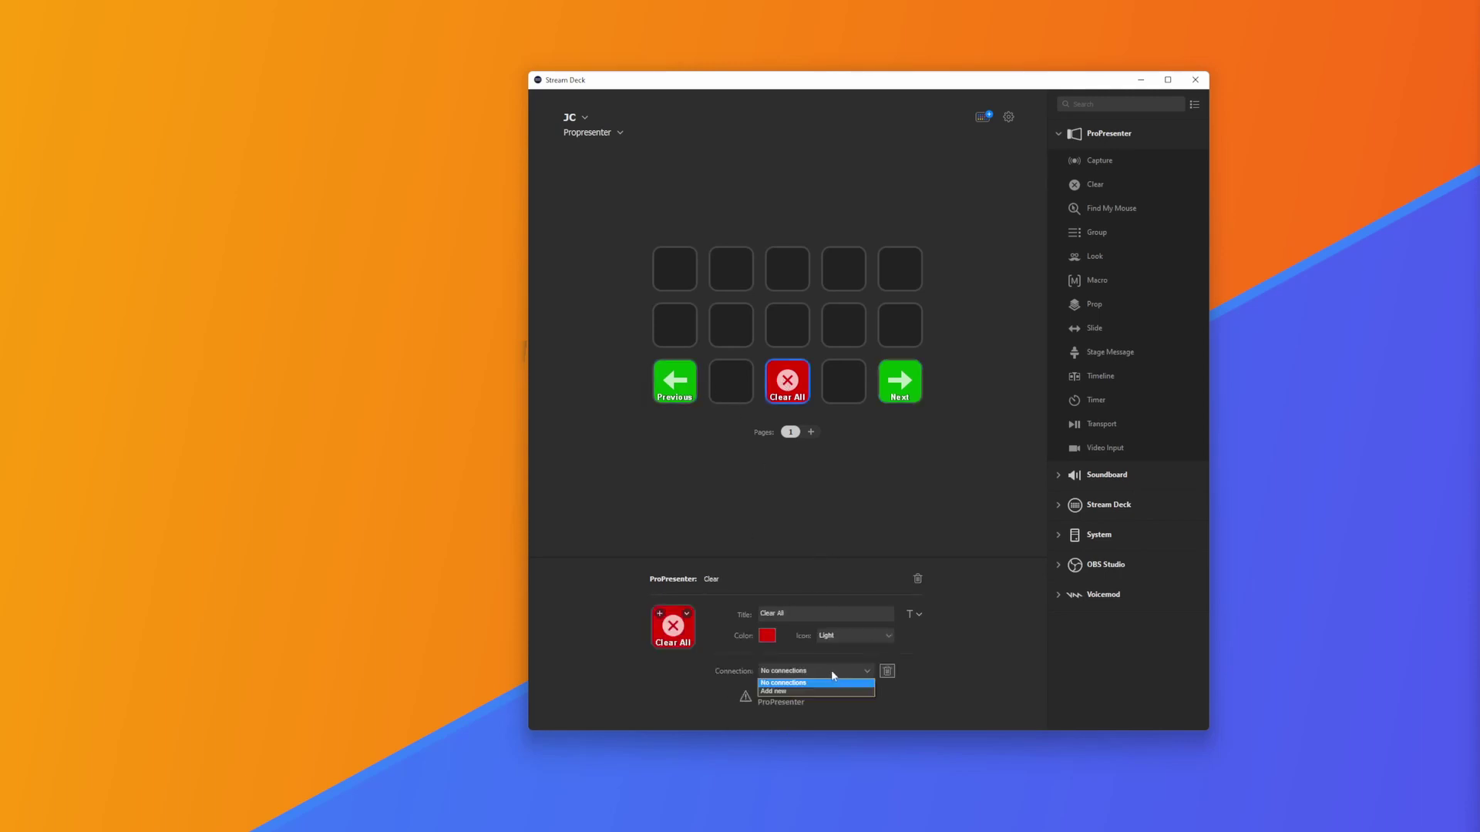
{"action": "left_click", "coordinate": [787, 692]}
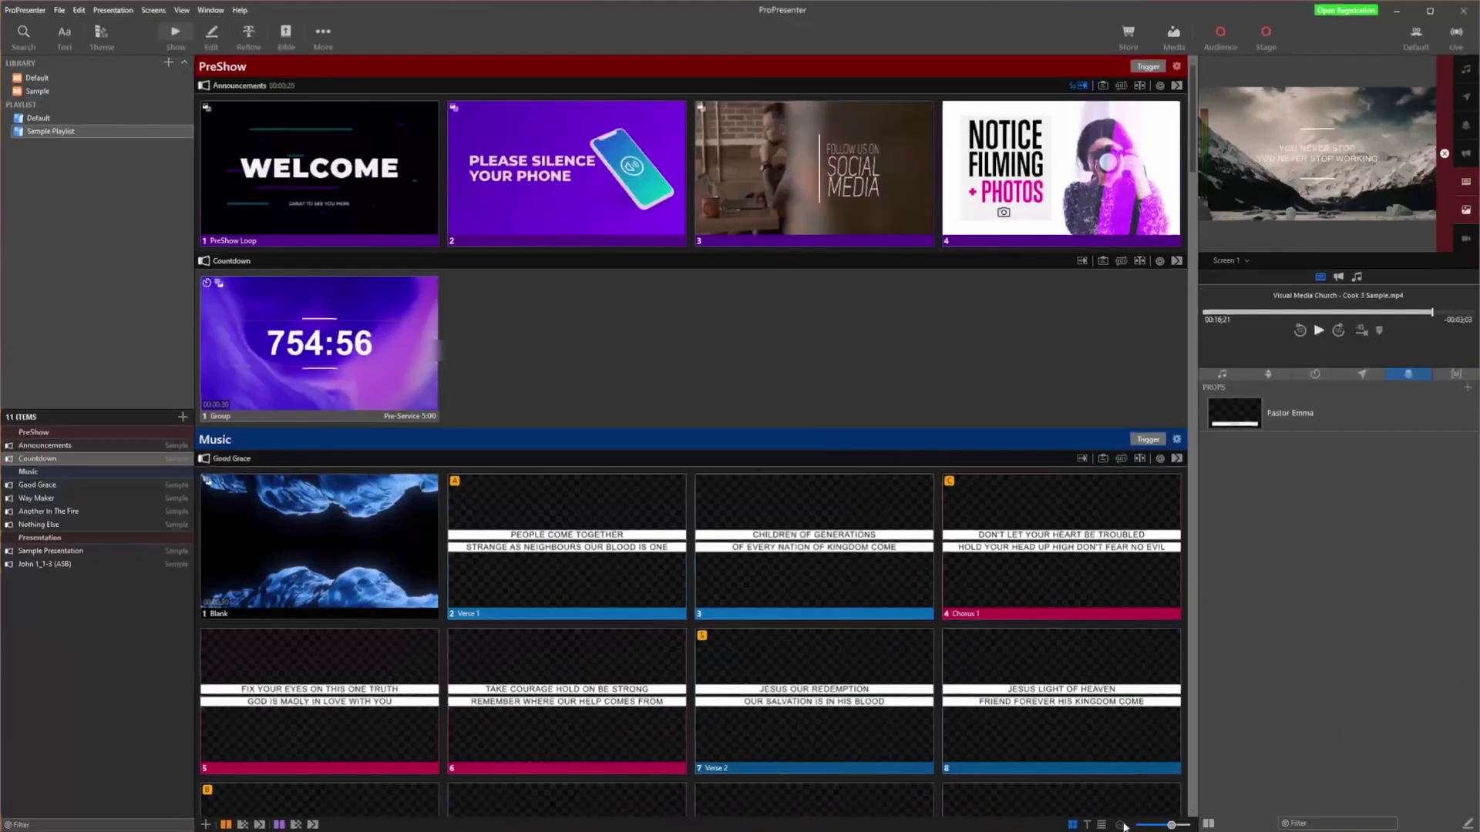
Step: Open ProPresenter's Network preferences, showing networking enabled under the name PP7
{"action": "left_click", "coordinate": [24, 11]}
{"action": "mouse_move", "coordinate": [37, 54]}
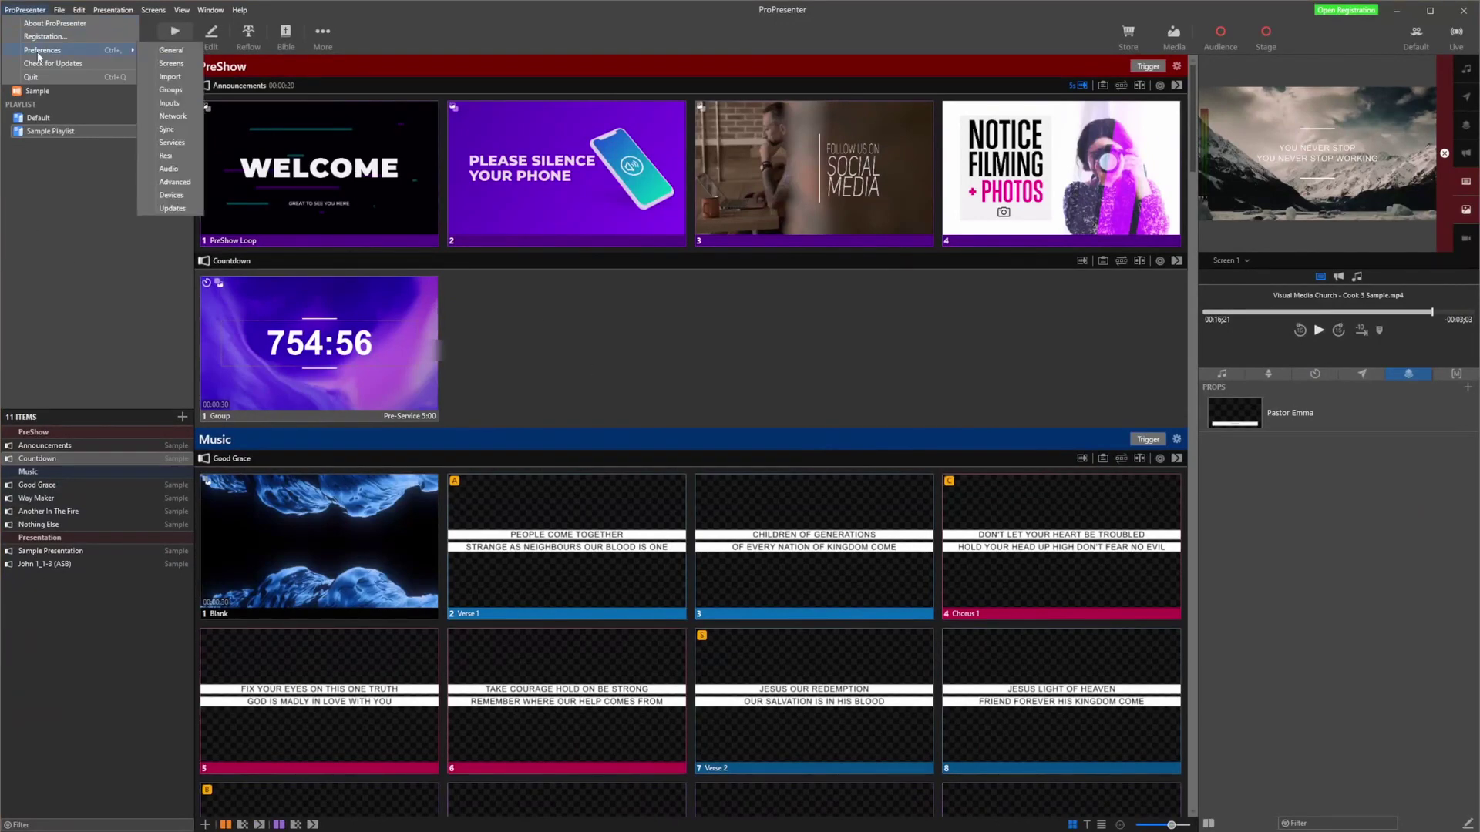
{"action": "left_click", "coordinate": [172, 116]}
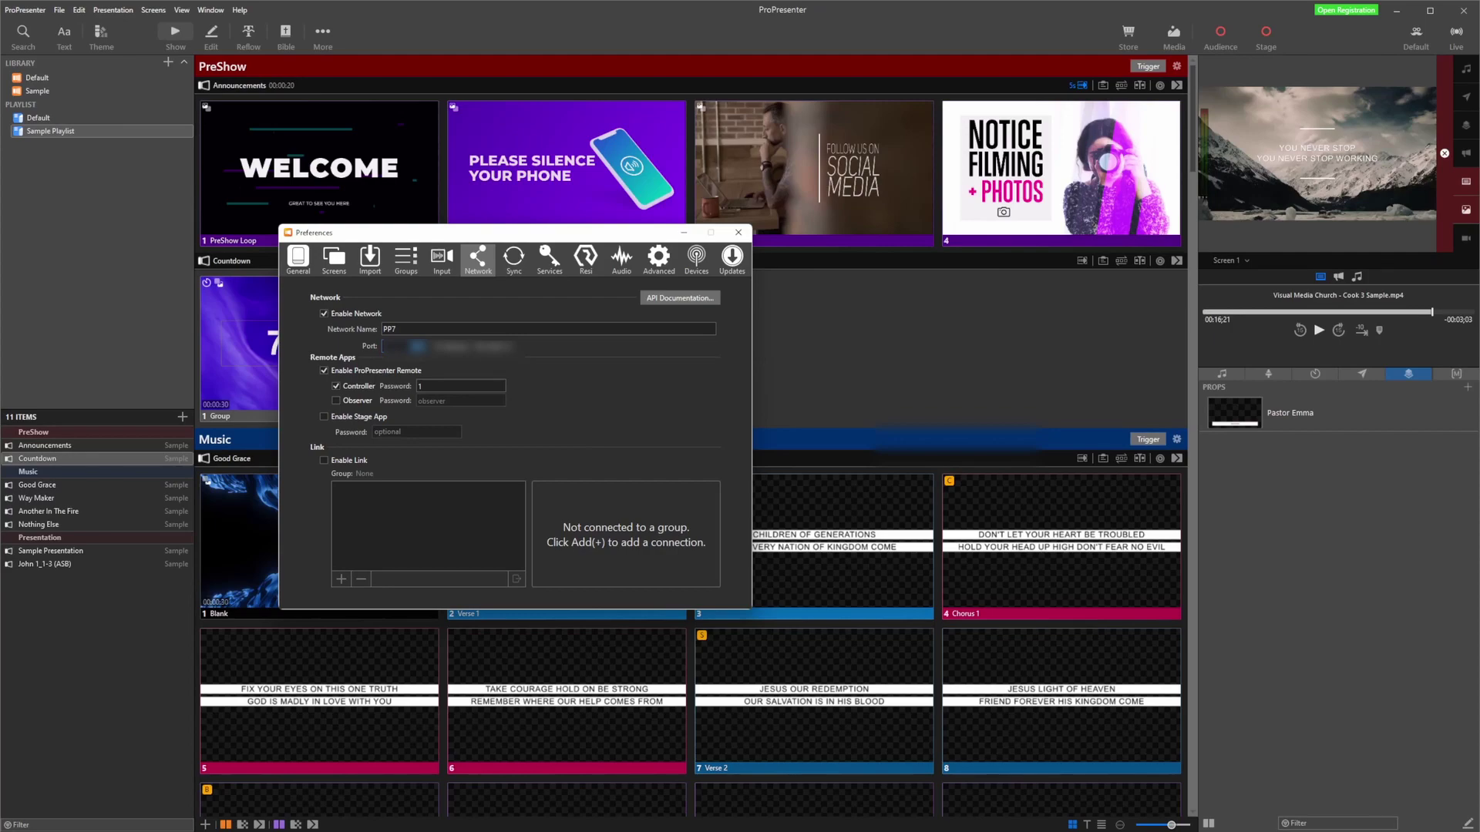
{"action": "mouse_move", "coordinate": [1149, 828]}
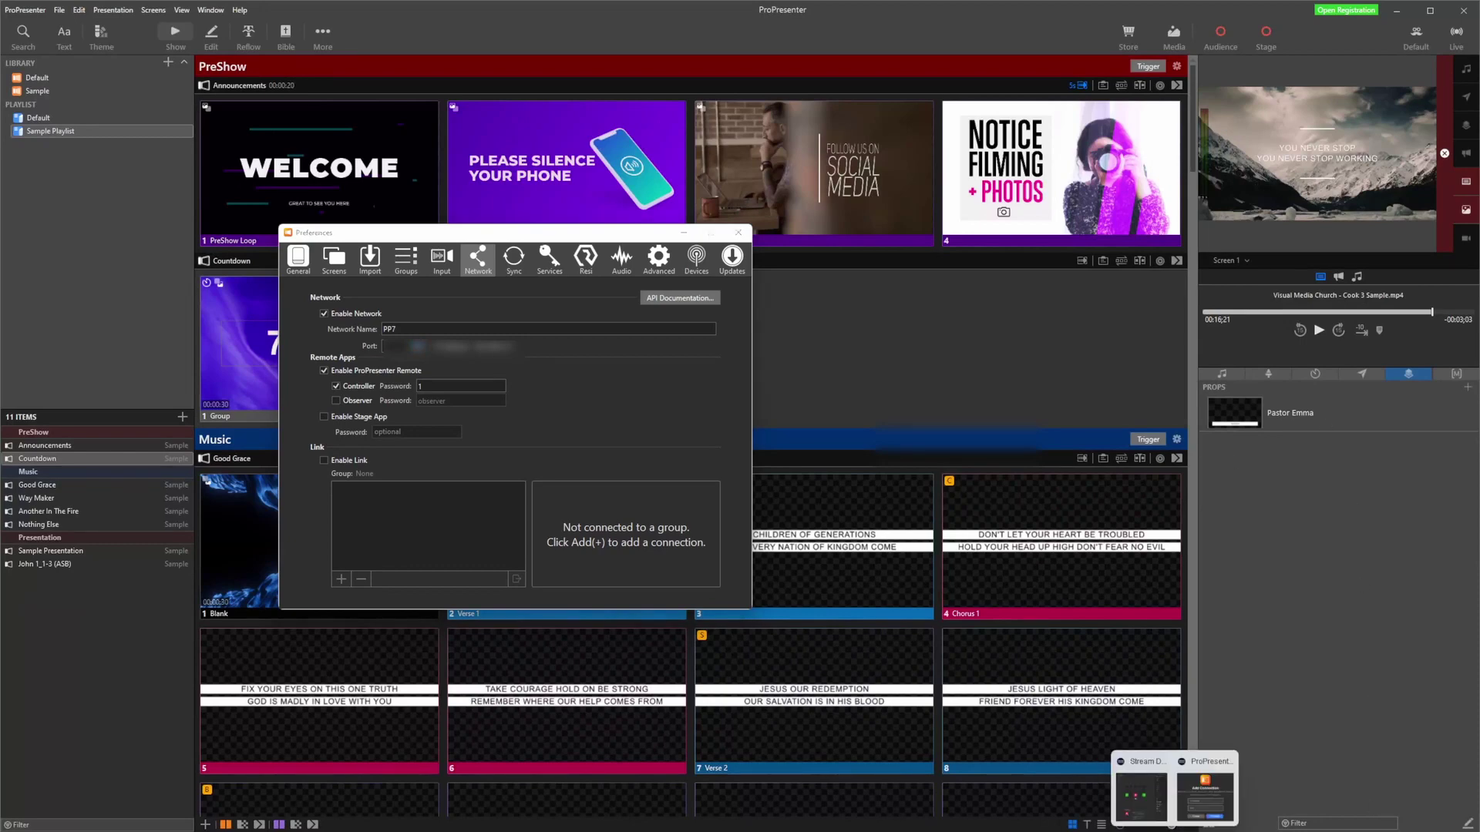
Step: Enter ProPresenter's IP address (192.168…) and port 50 in Add Connection and continue
{"action": "left_click", "coordinate": [1206, 787]}
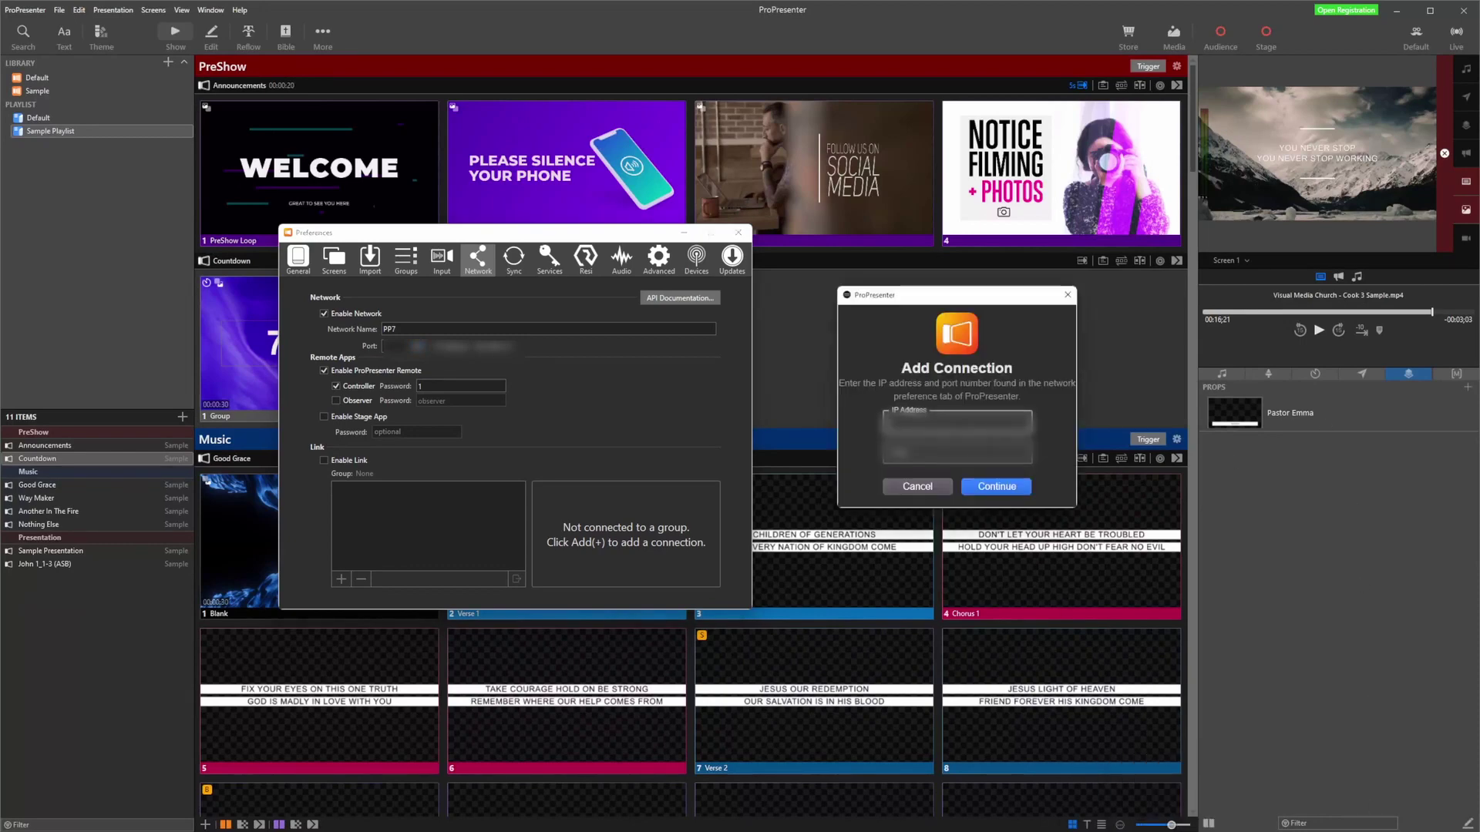
{"action": "type", "text": "192.168"}
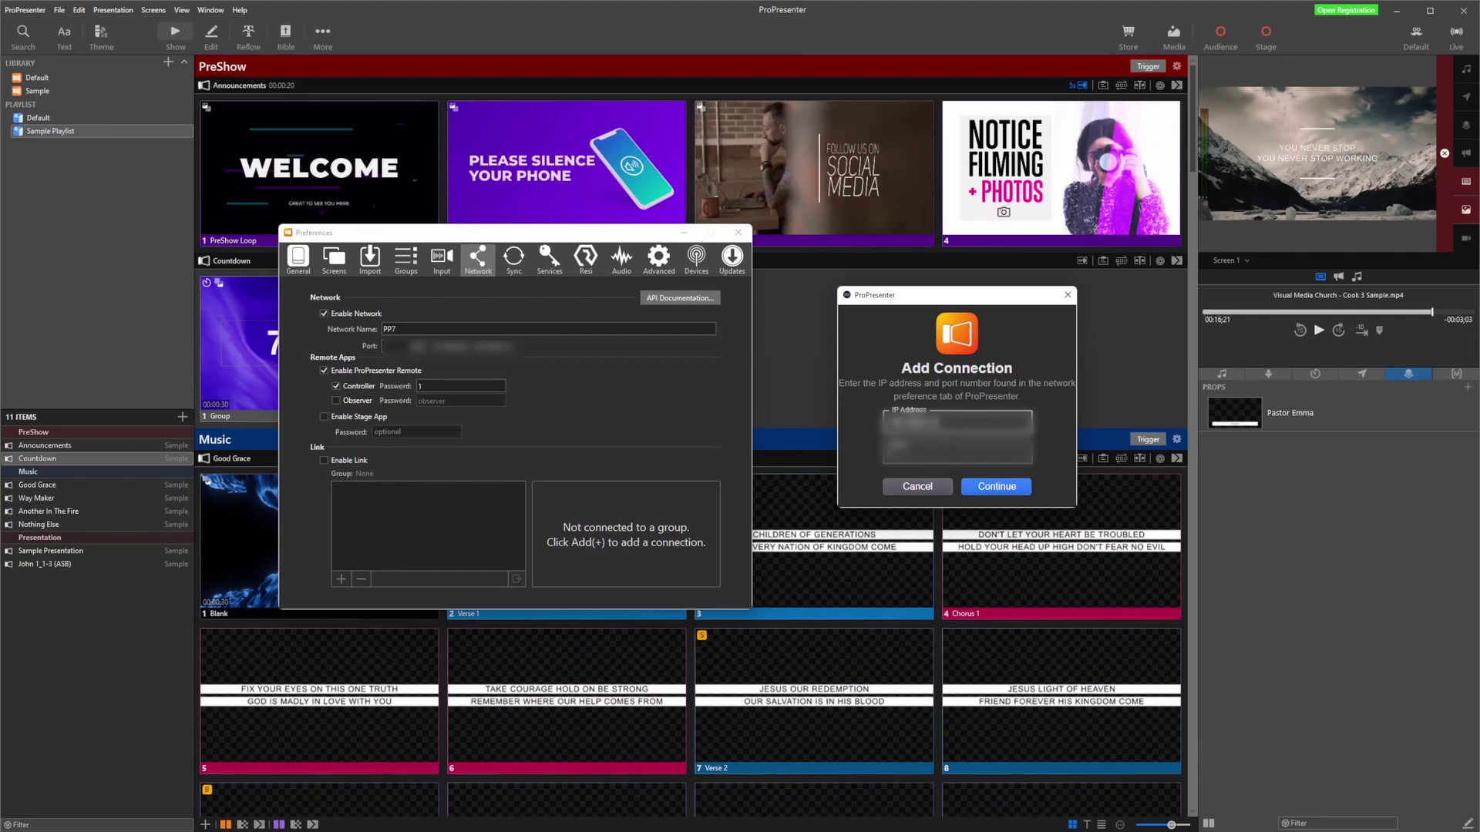
{"action": "key", "text": "Tab"}
{"action": "type", "text": "50"}
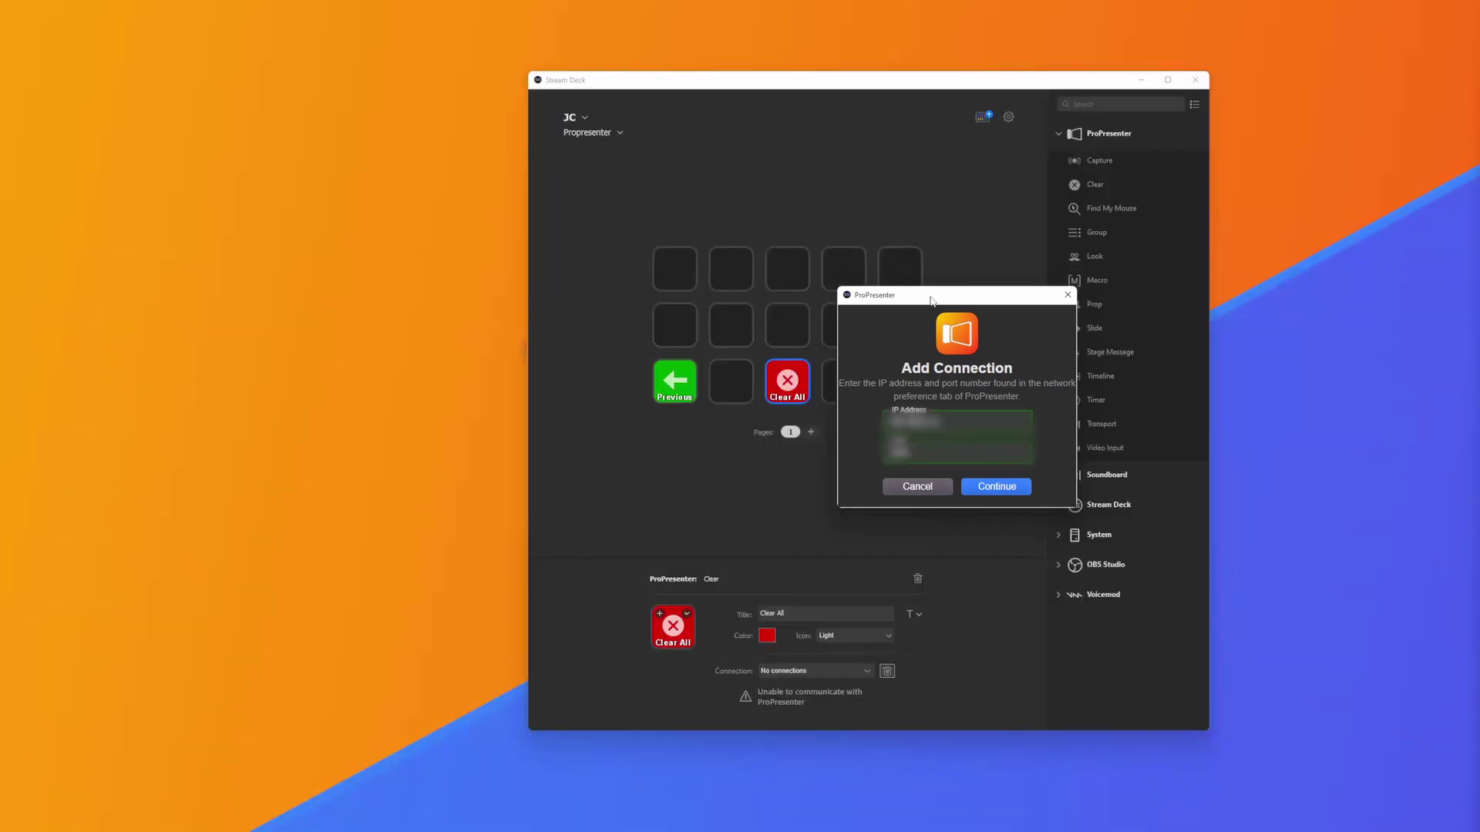
{"action": "left_click", "coordinate": [1005, 488]}
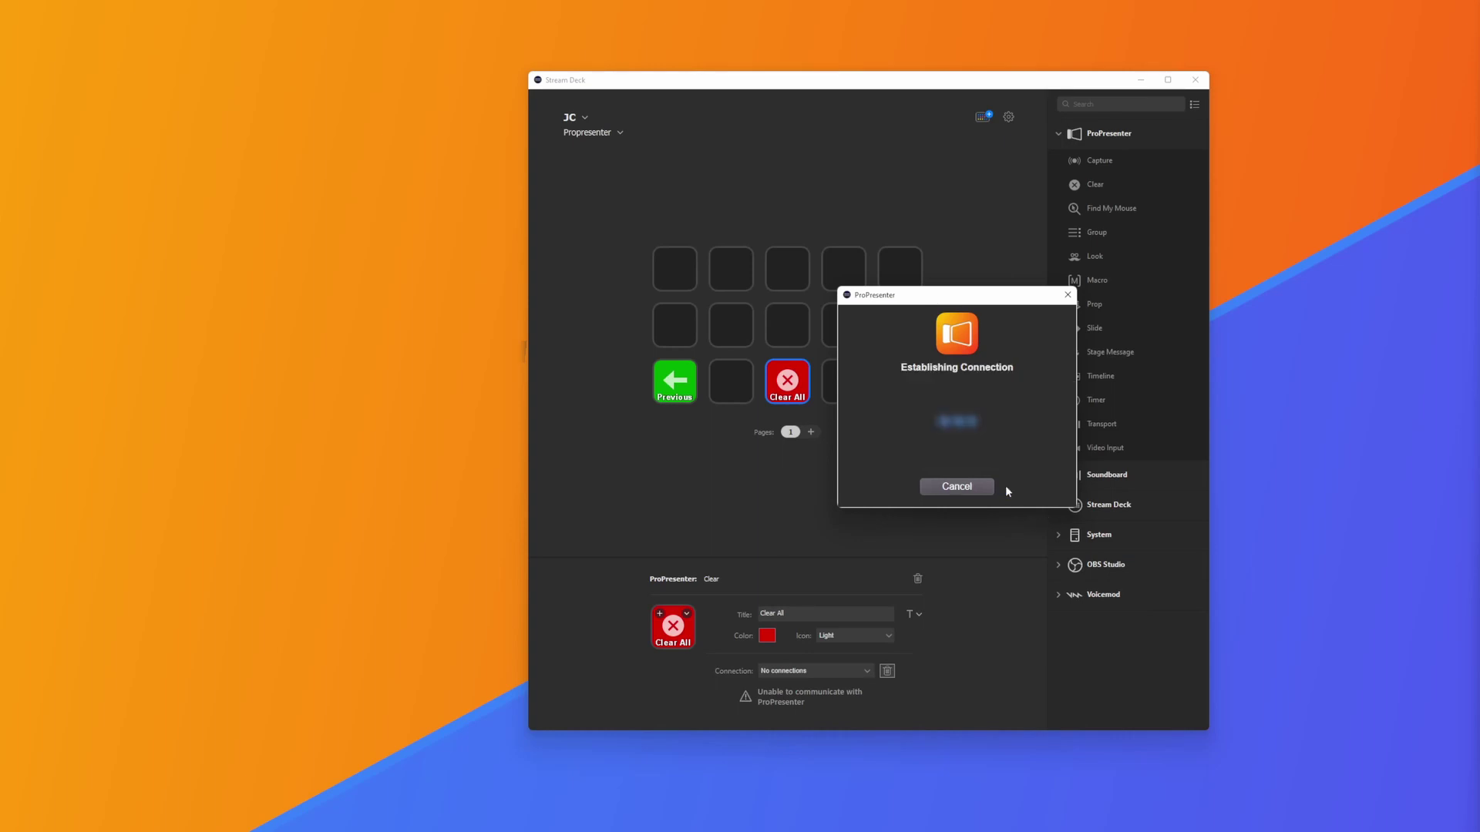
Step: Confirm the Clear All key uses the PP7 connection, then review the Next and Previous keys
{"action": "left_click", "coordinate": [880, 451]}
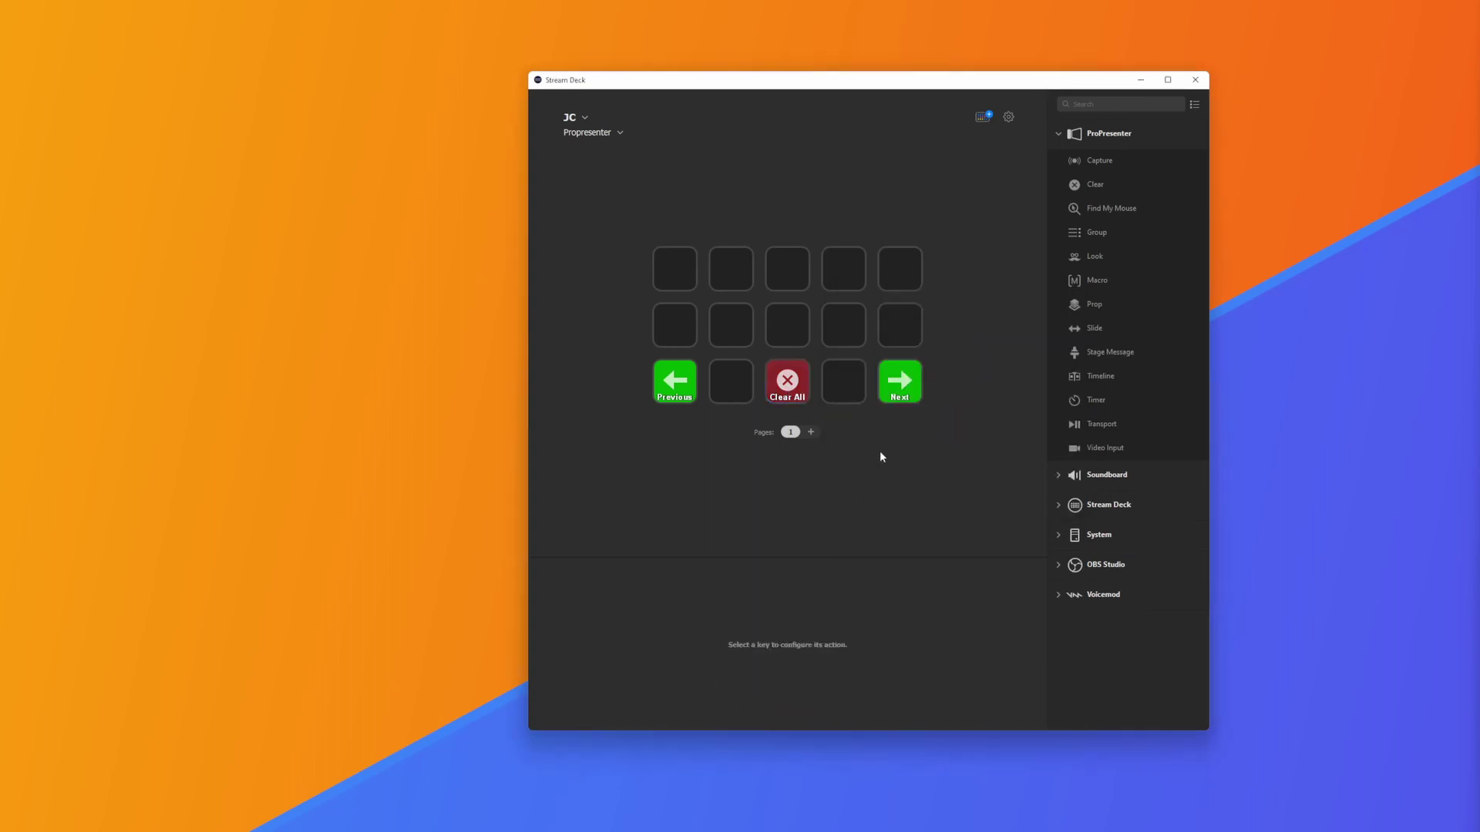
{"action": "left_click", "coordinate": [791, 400]}
{"action": "left_click", "coordinate": [786, 671]}
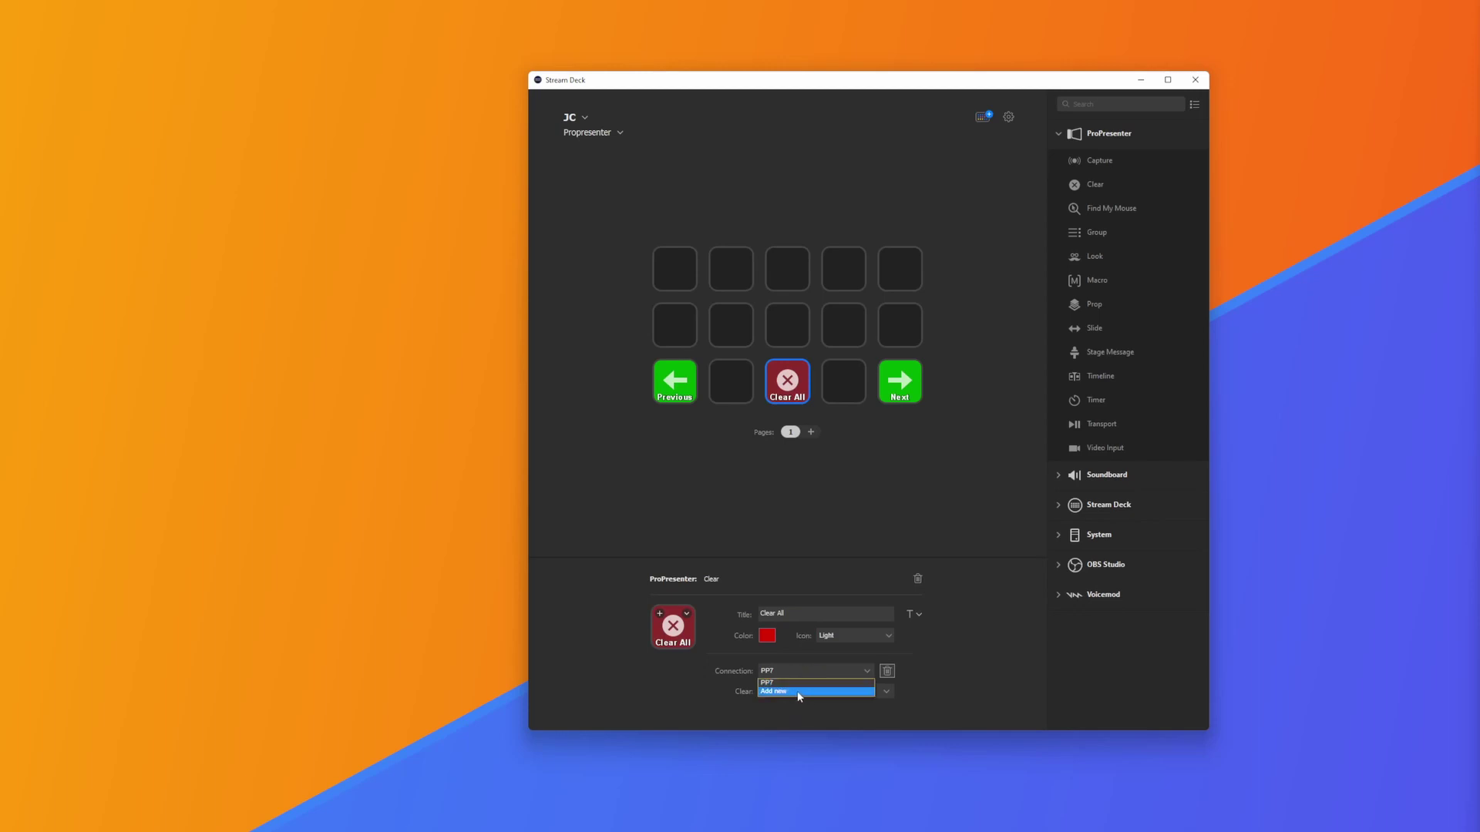
{"action": "left_click", "coordinate": [899, 381]}
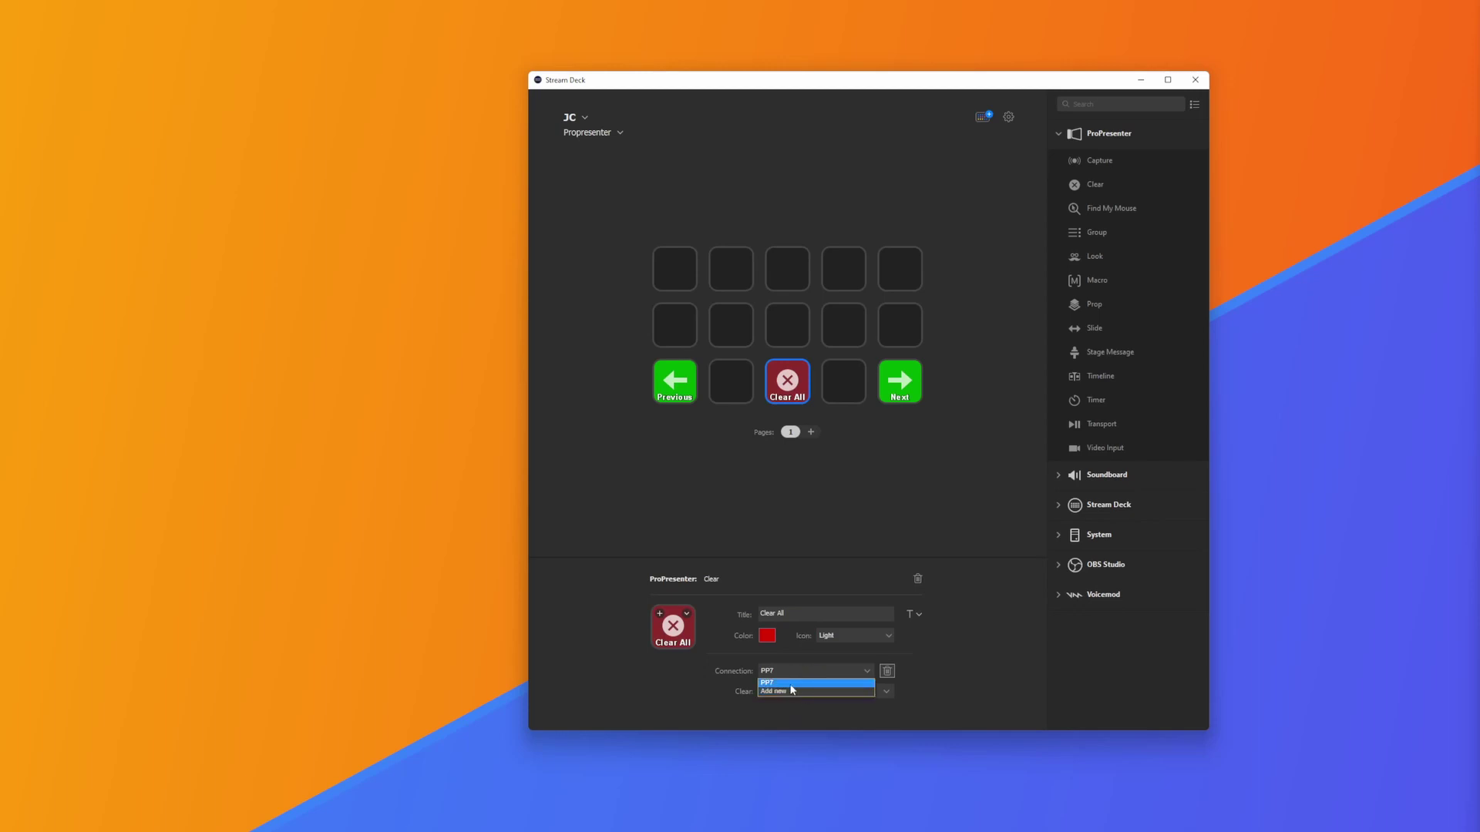
{"action": "left_click", "coordinate": [900, 380]}
{"action": "left_click", "coordinate": [689, 397]}
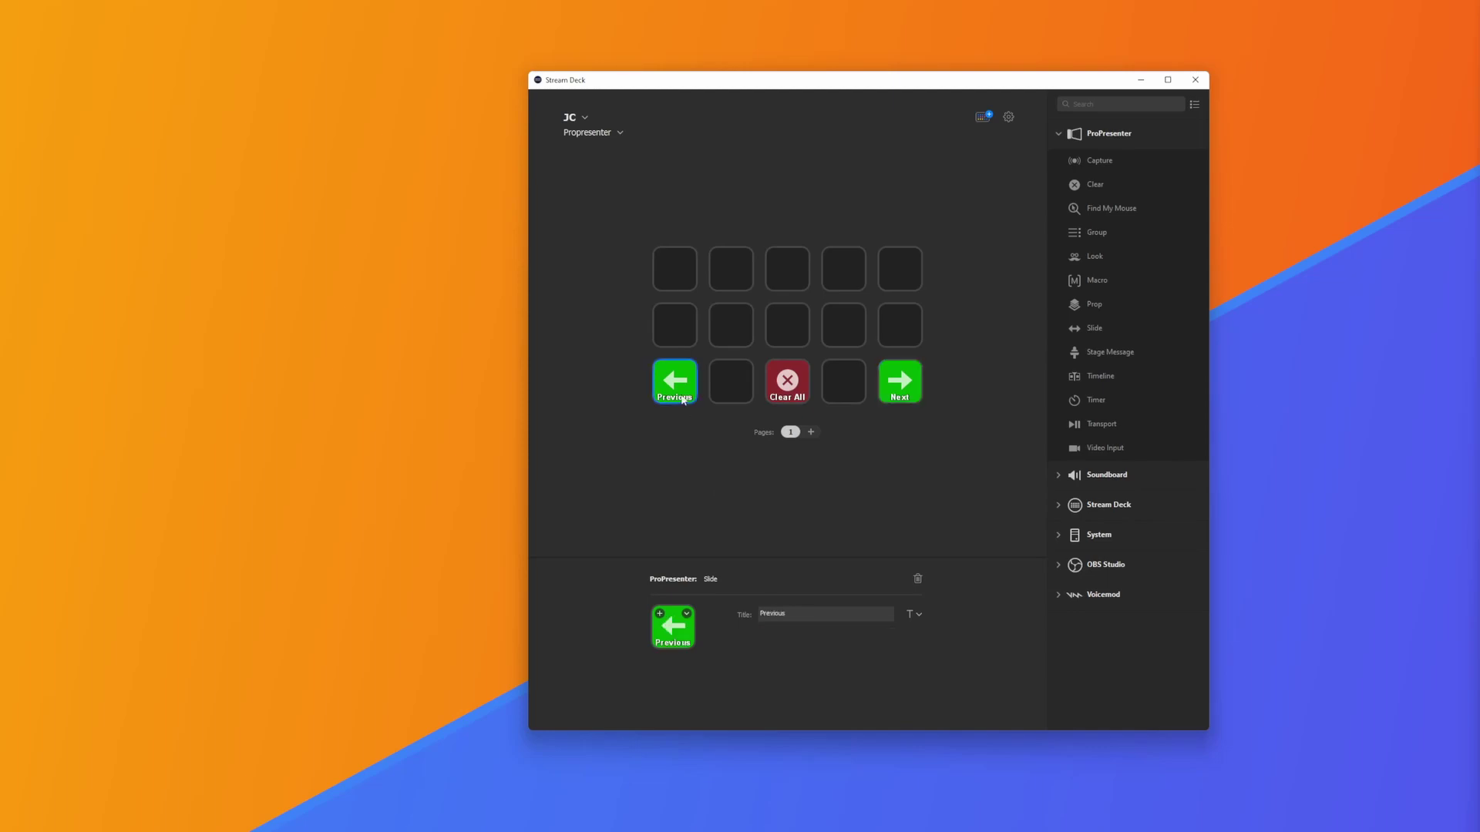
{"action": "left_click", "coordinate": [850, 401]}
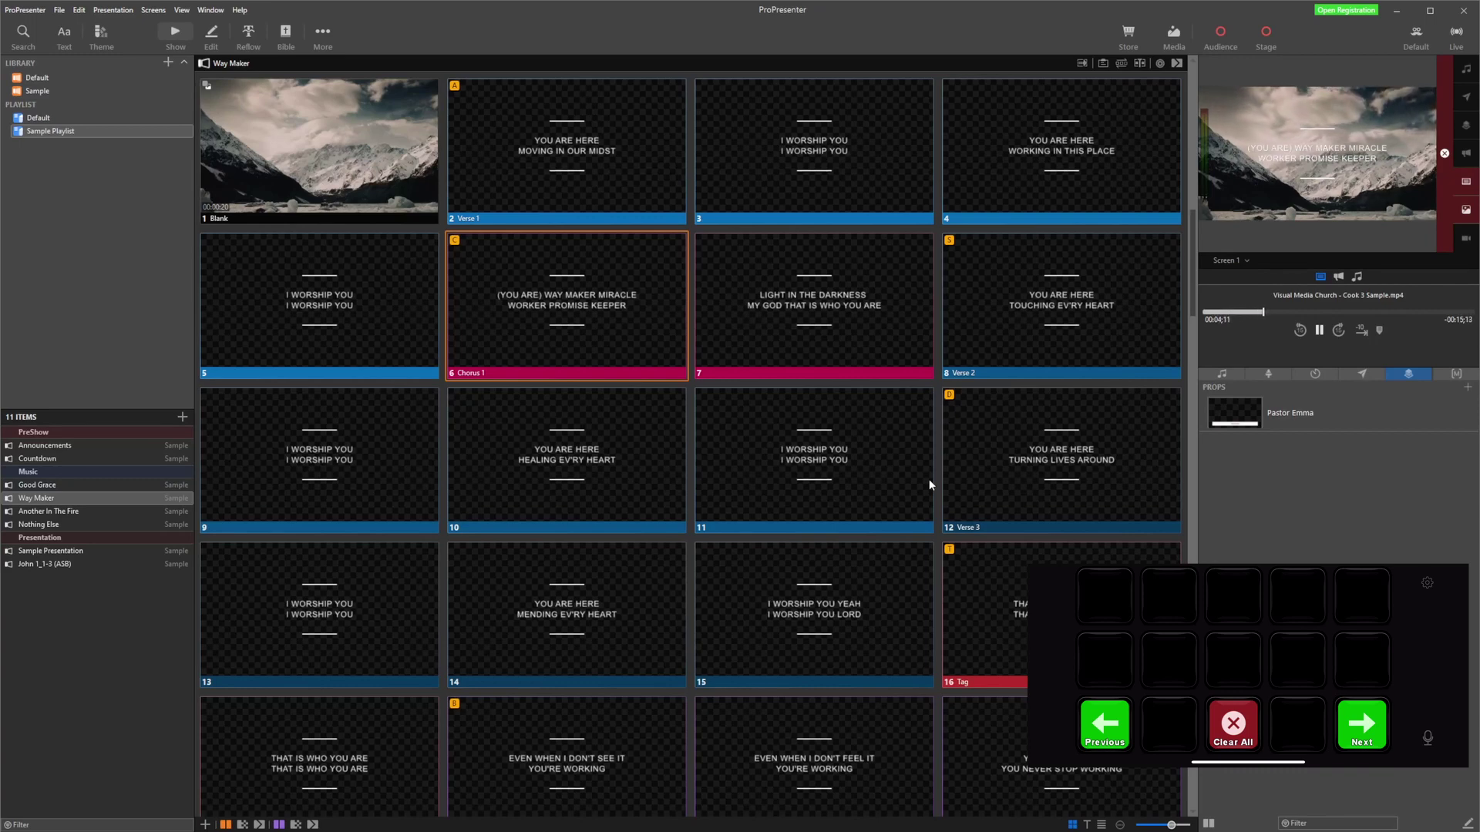
Step: Advance through the Way Maker slides, step back once, then clear all output with F1
{"action": "key", "text": "Right"}
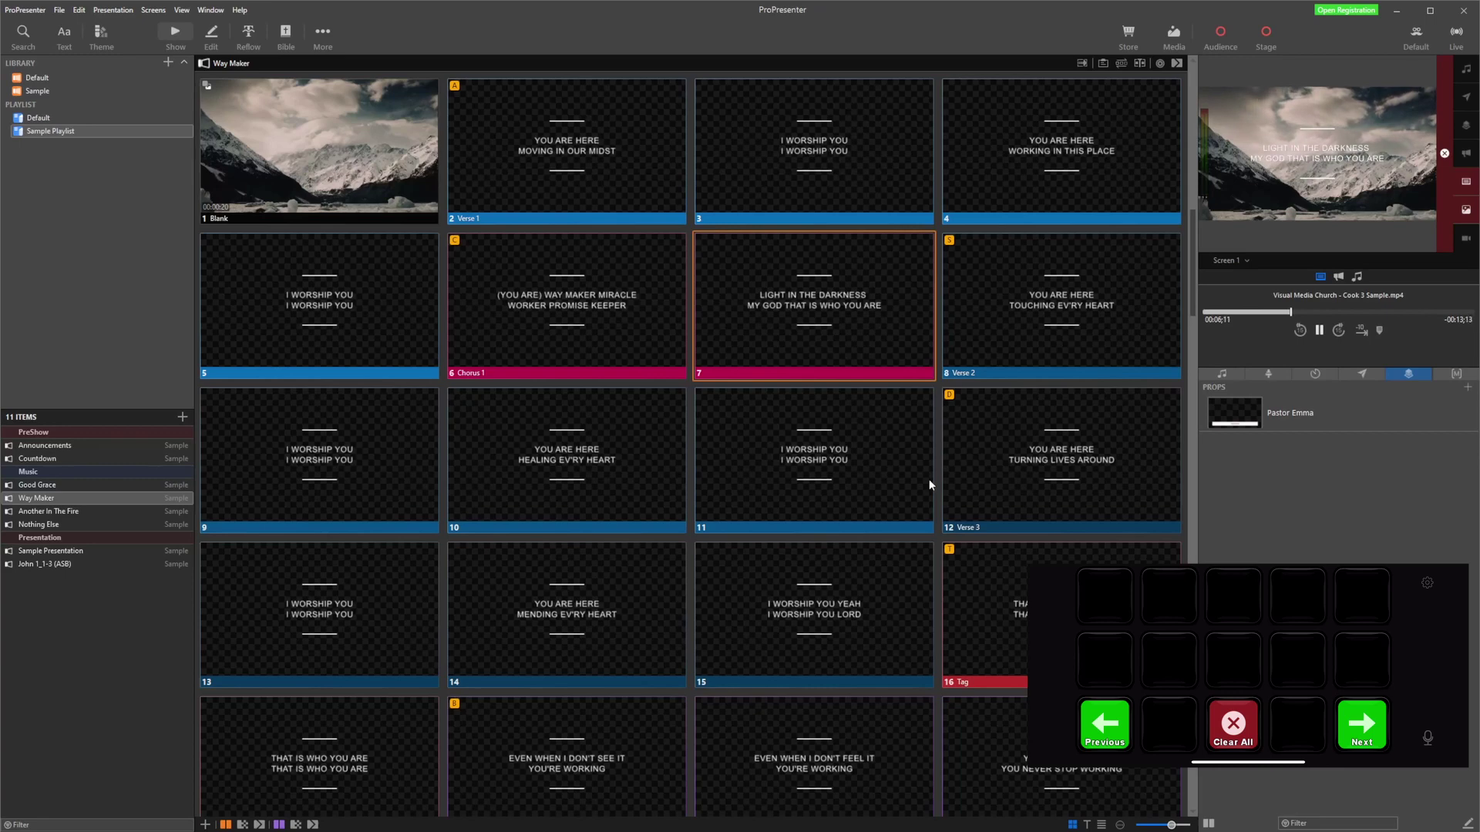
{"action": "key", "text": "Right"}
{"action": "key", "text": "Right"}
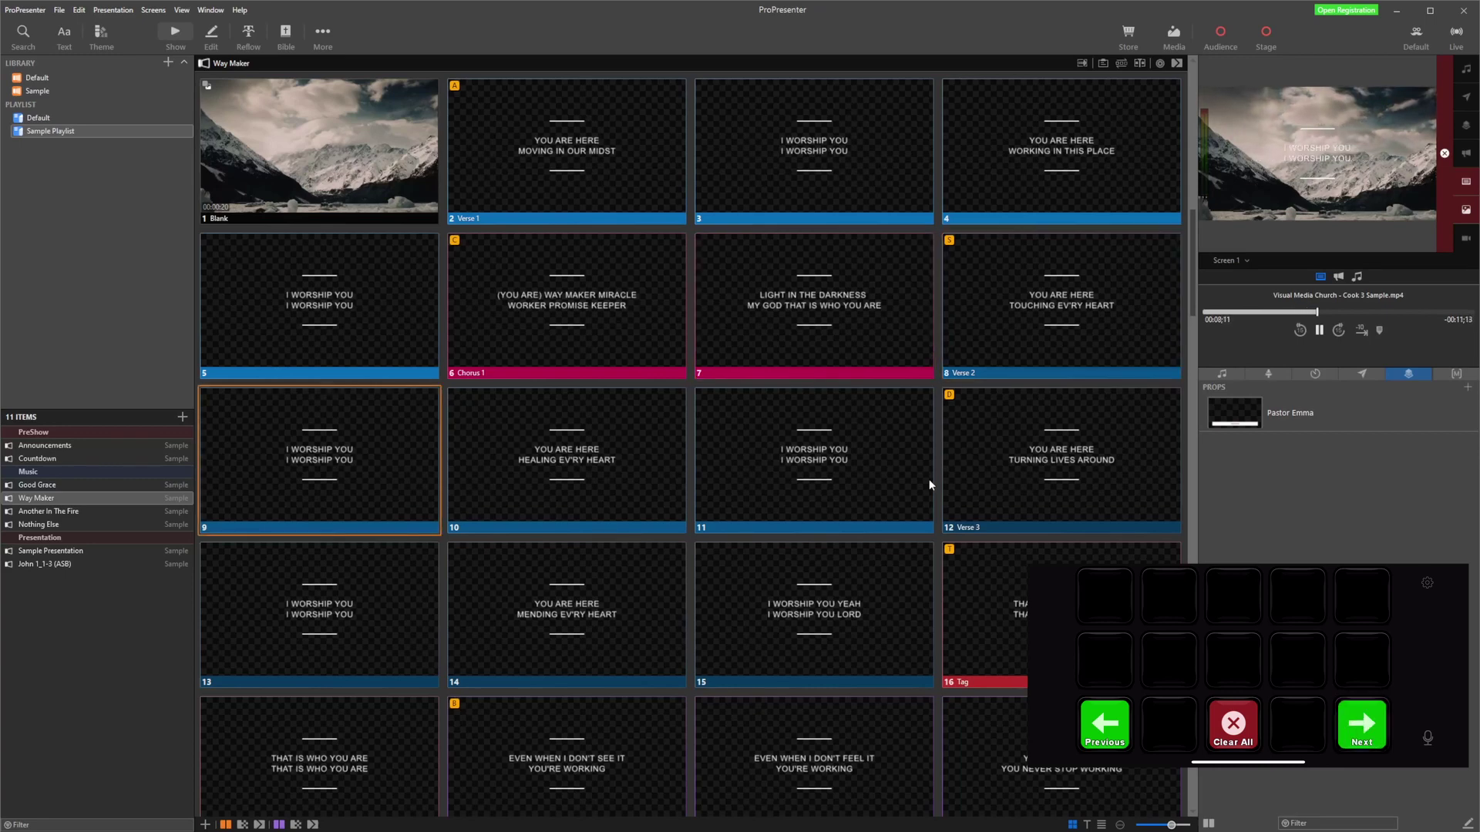
{"action": "key", "text": "Right"}
{"action": "key", "text": "Right"}
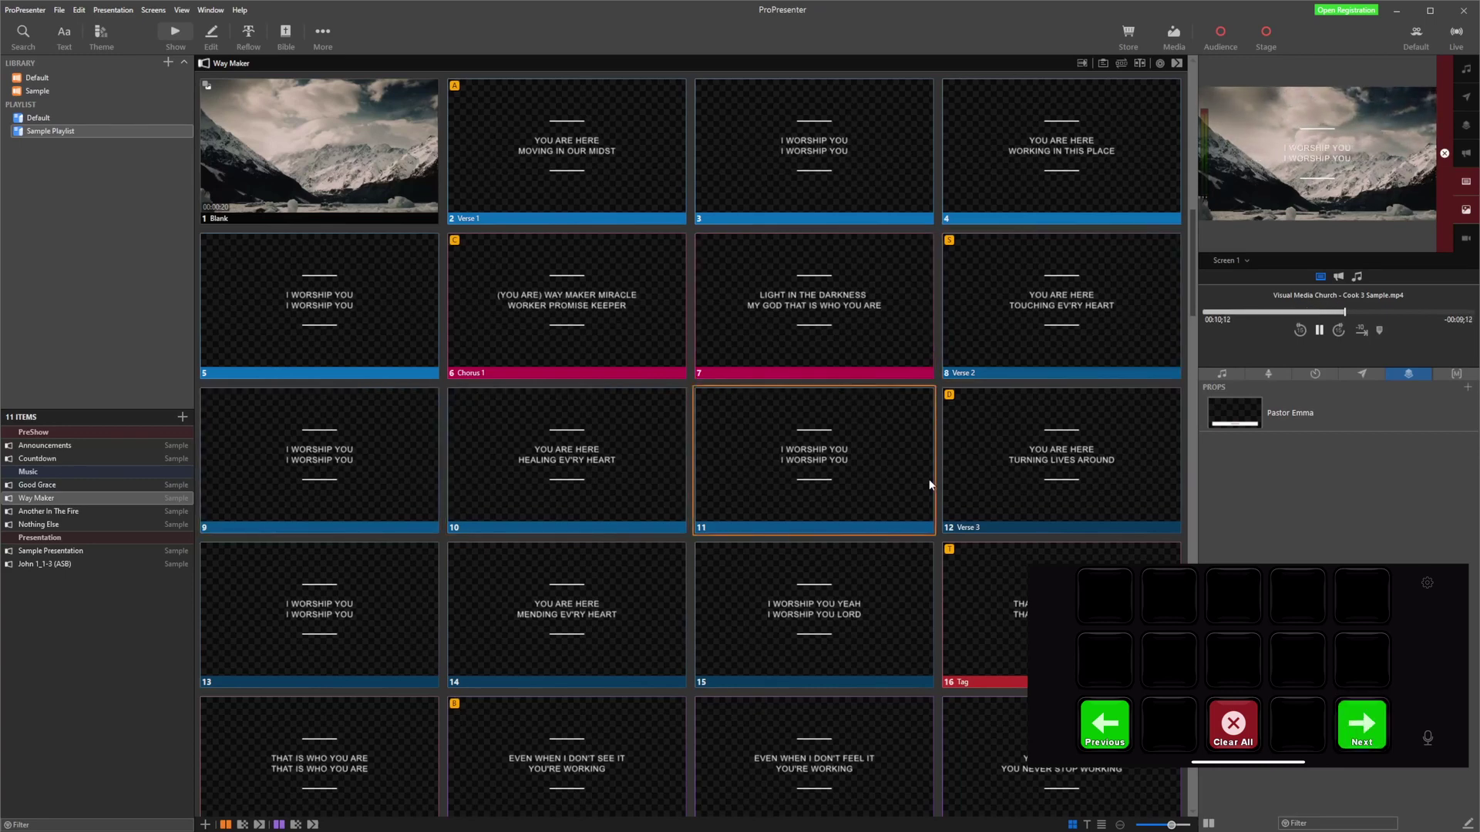
{"action": "key", "text": "Left"}
{"action": "key", "text": "Left"}
{"action": "key", "text": "Right"}
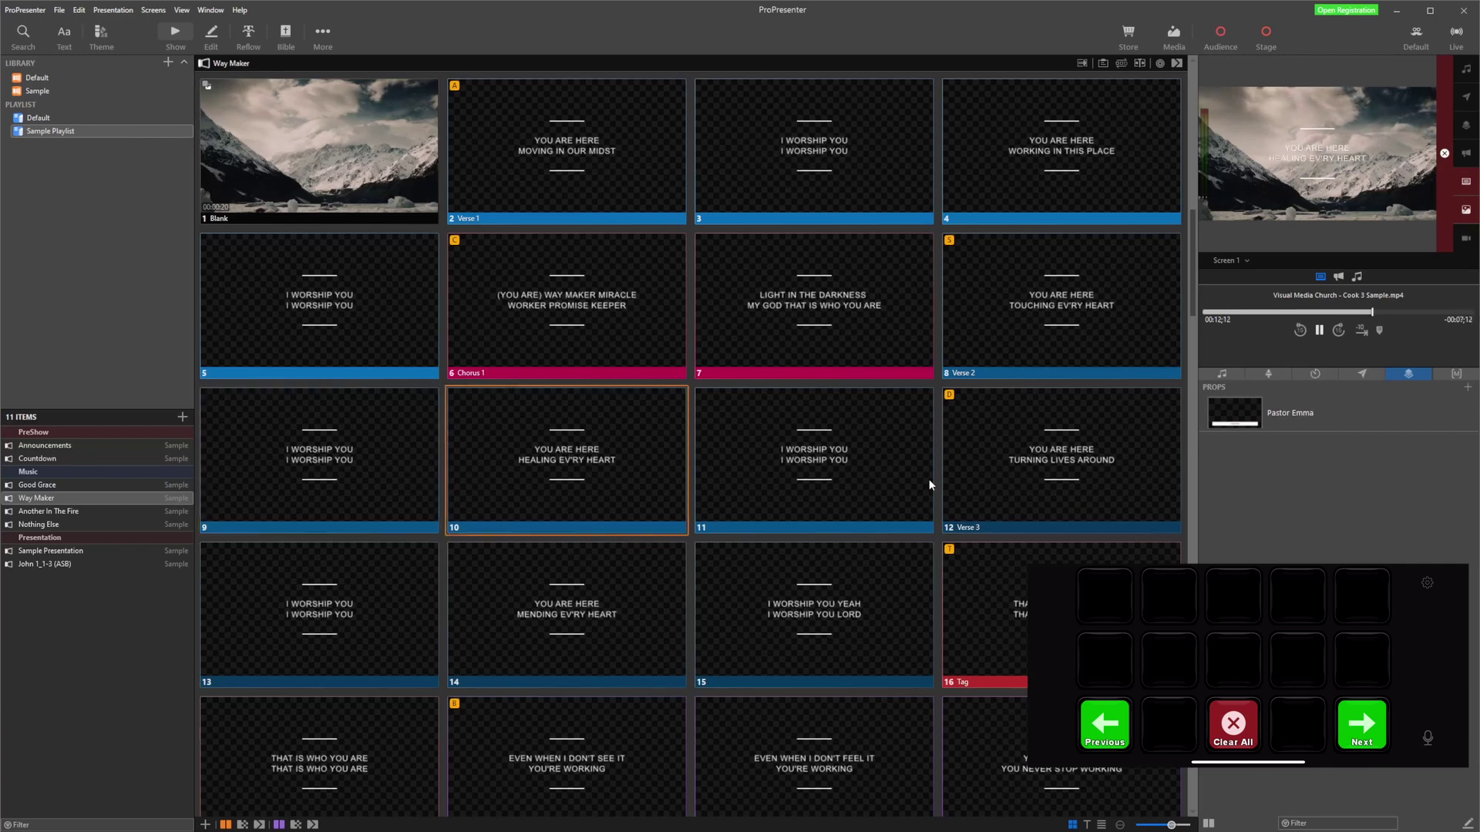
{"action": "key", "text": "Right"}
{"action": "key", "text": "F1"}
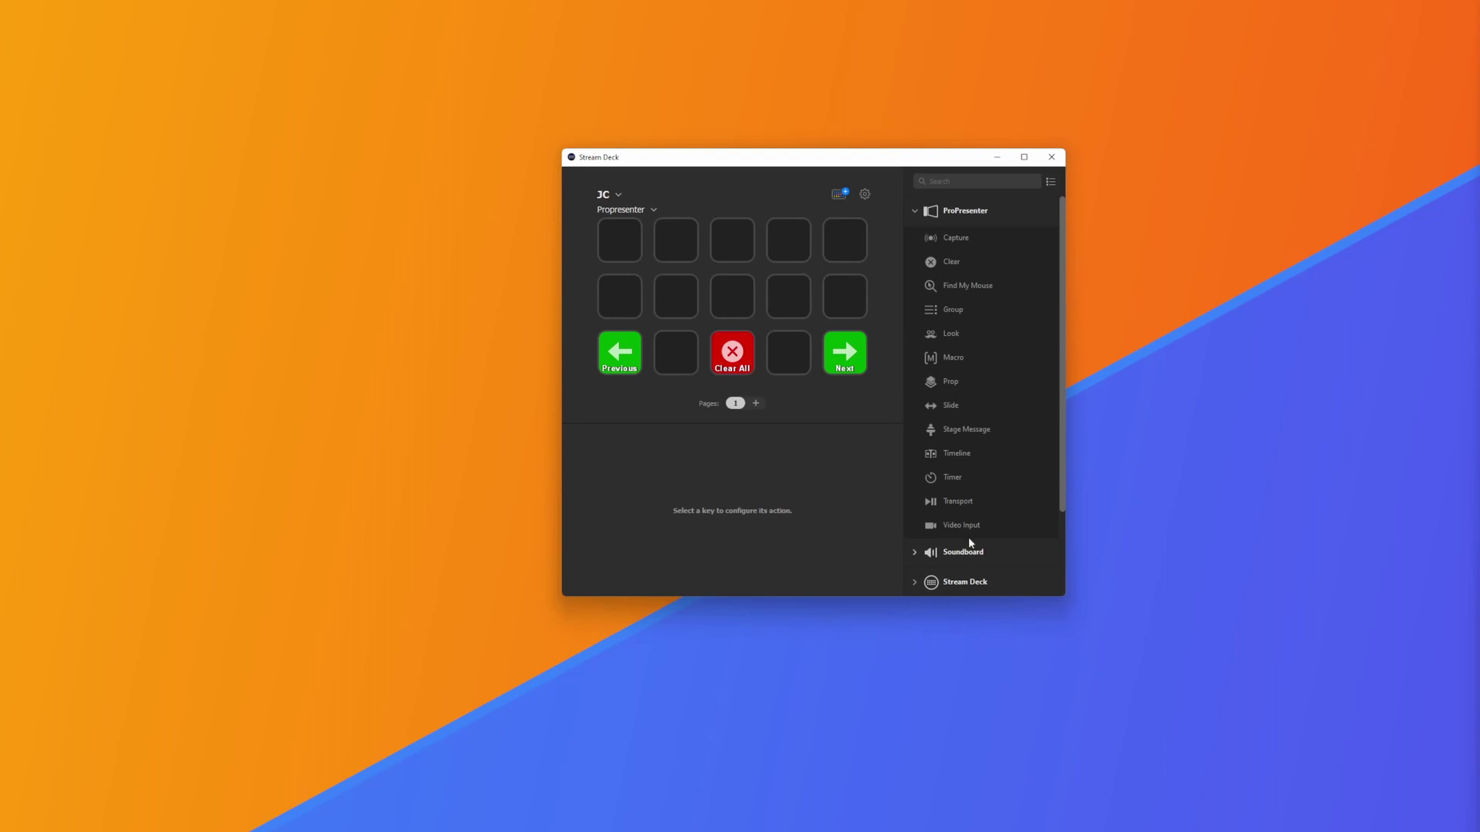
{"action": "scroll", "coordinate": [991, 346], "scroll_direction": "down", "scroll_amount": 3}
{"action": "scroll", "coordinate": [991, 367], "scroll_direction": "up", "scroll_amount": 3}
{"action": "scroll", "coordinate": [955, 320], "scroll_direction": "down", "scroll_amount": 3}
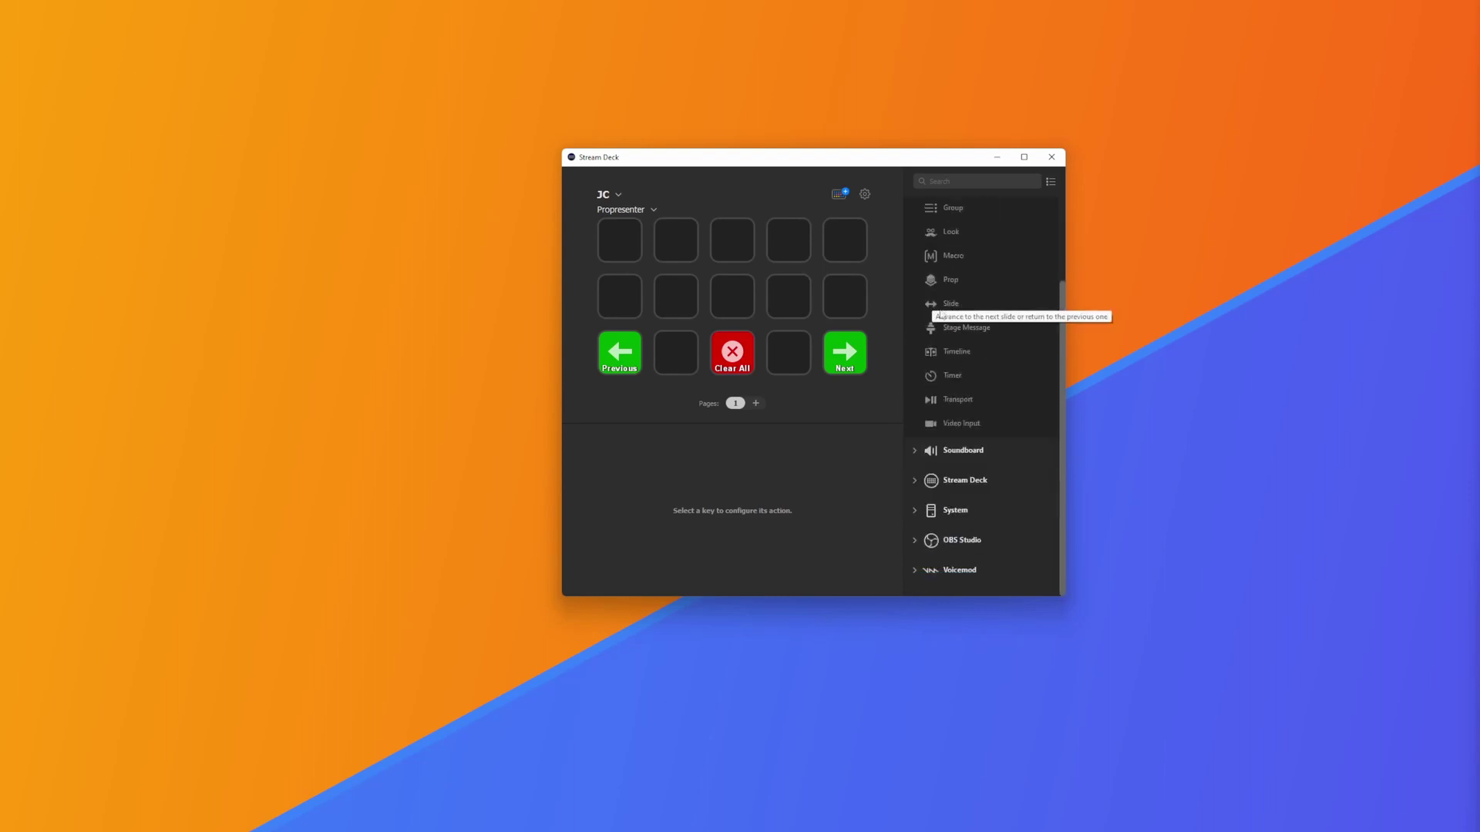
{"action": "scroll", "coordinate": [933, 309], "scroll_direction": "up", "scroll_amount": 3}
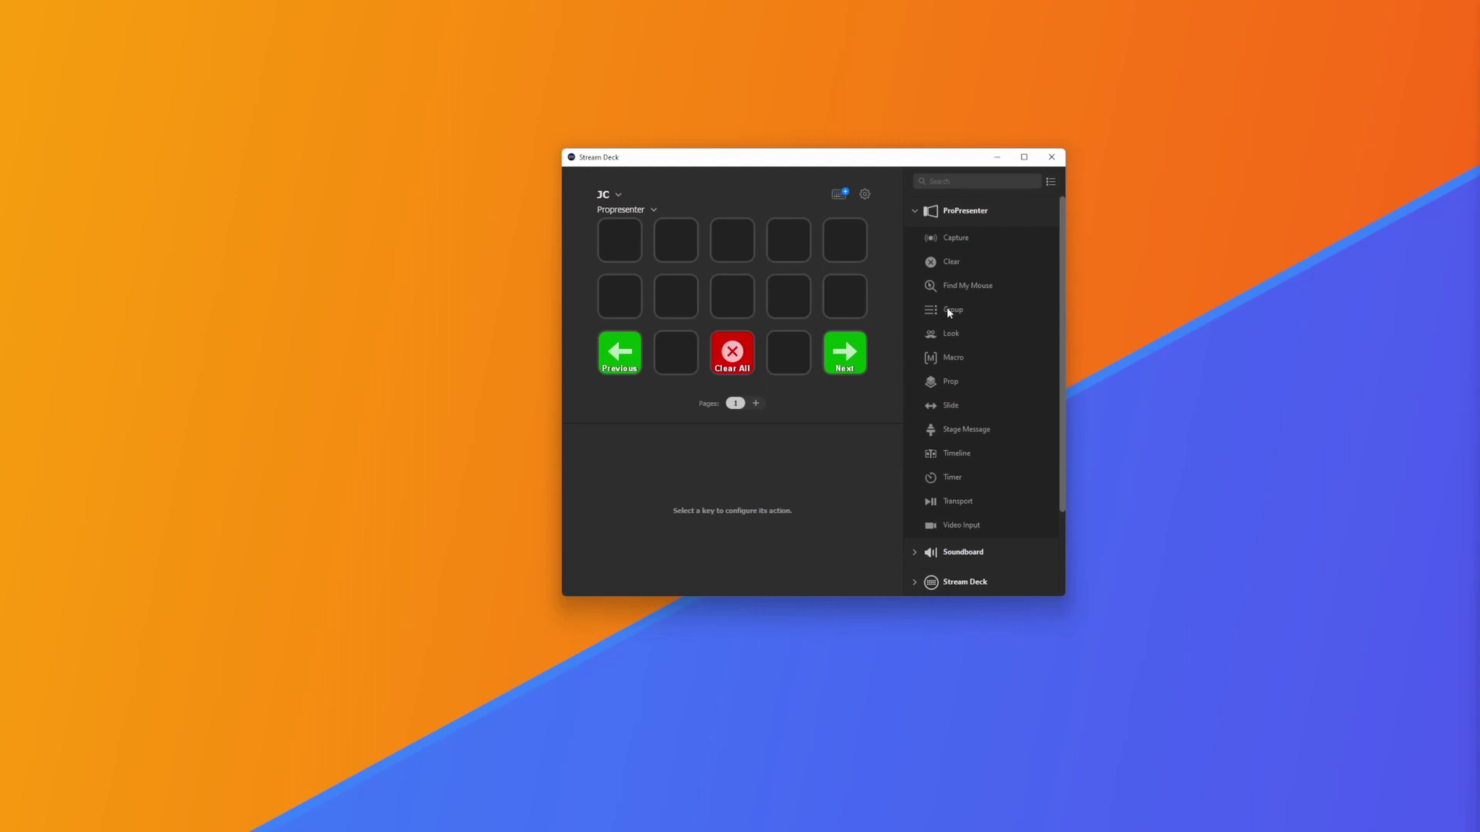
{"action": "left_click", "coordinate": [620, 296]}
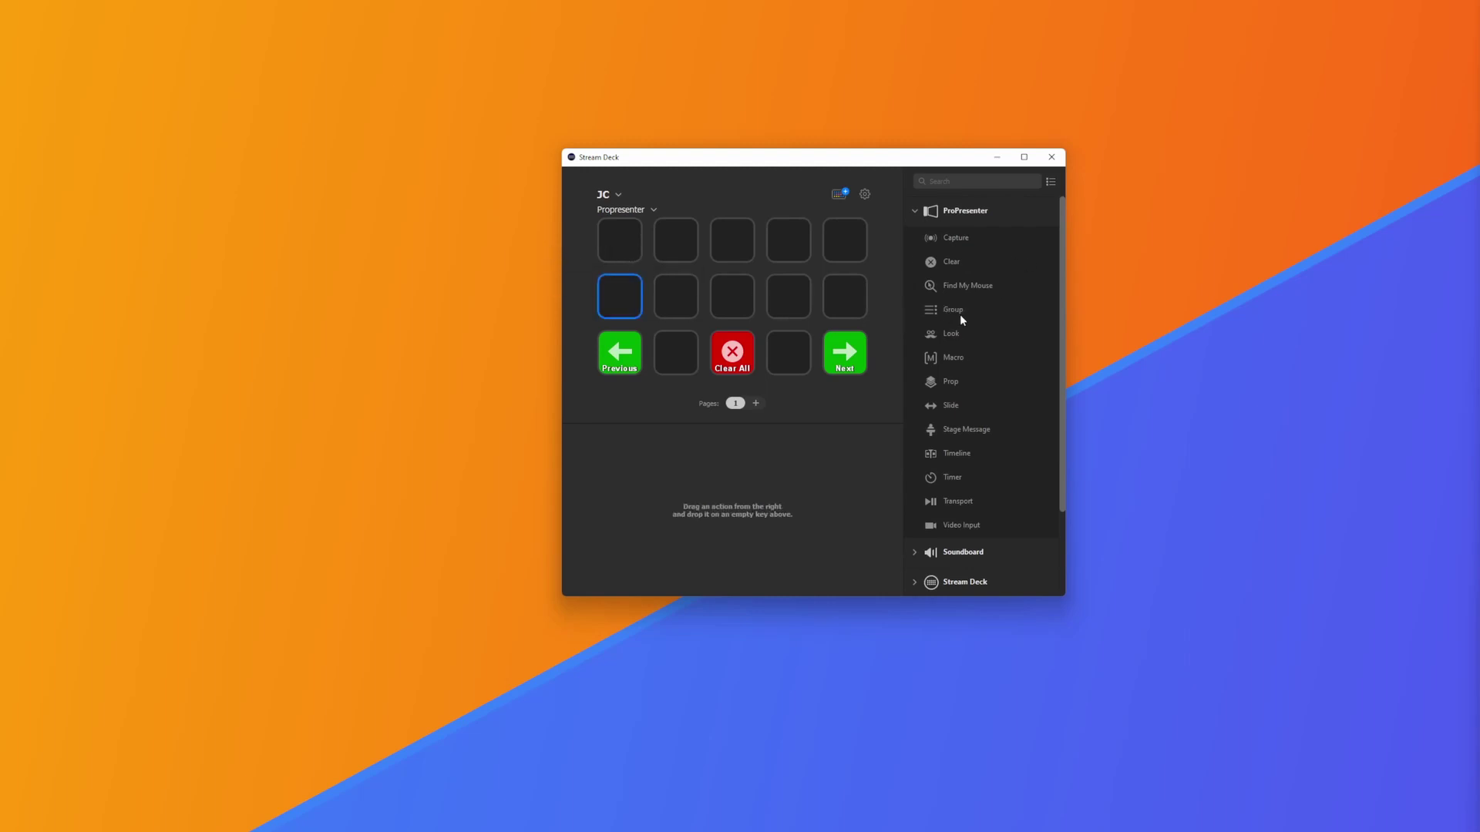
{"action": "left_click_drag", "start_coordinate": [956, 310], "coordinate": [620, 301]}
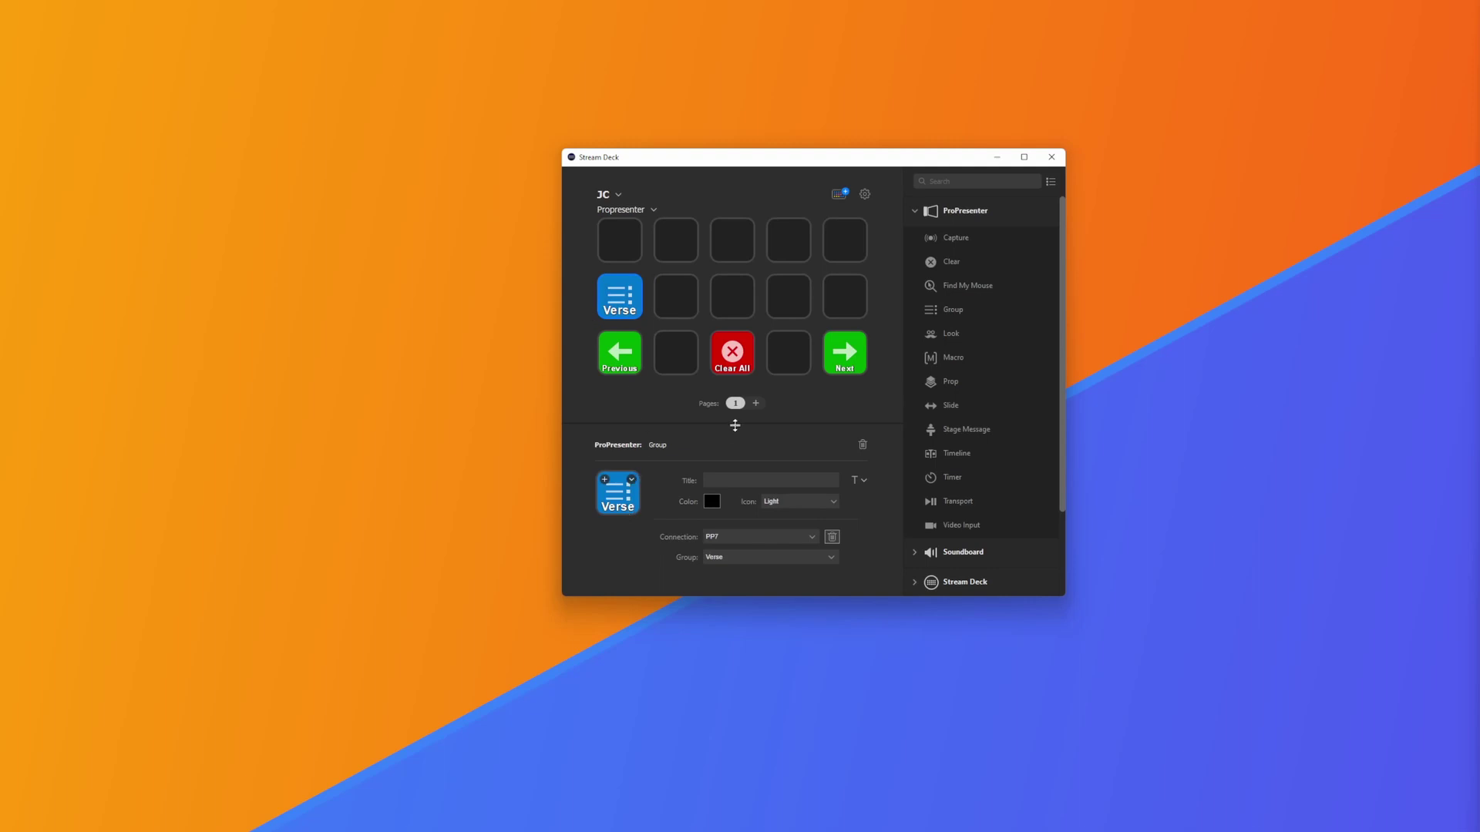
{"action": "left_click", "coordinate": [741, 562]}
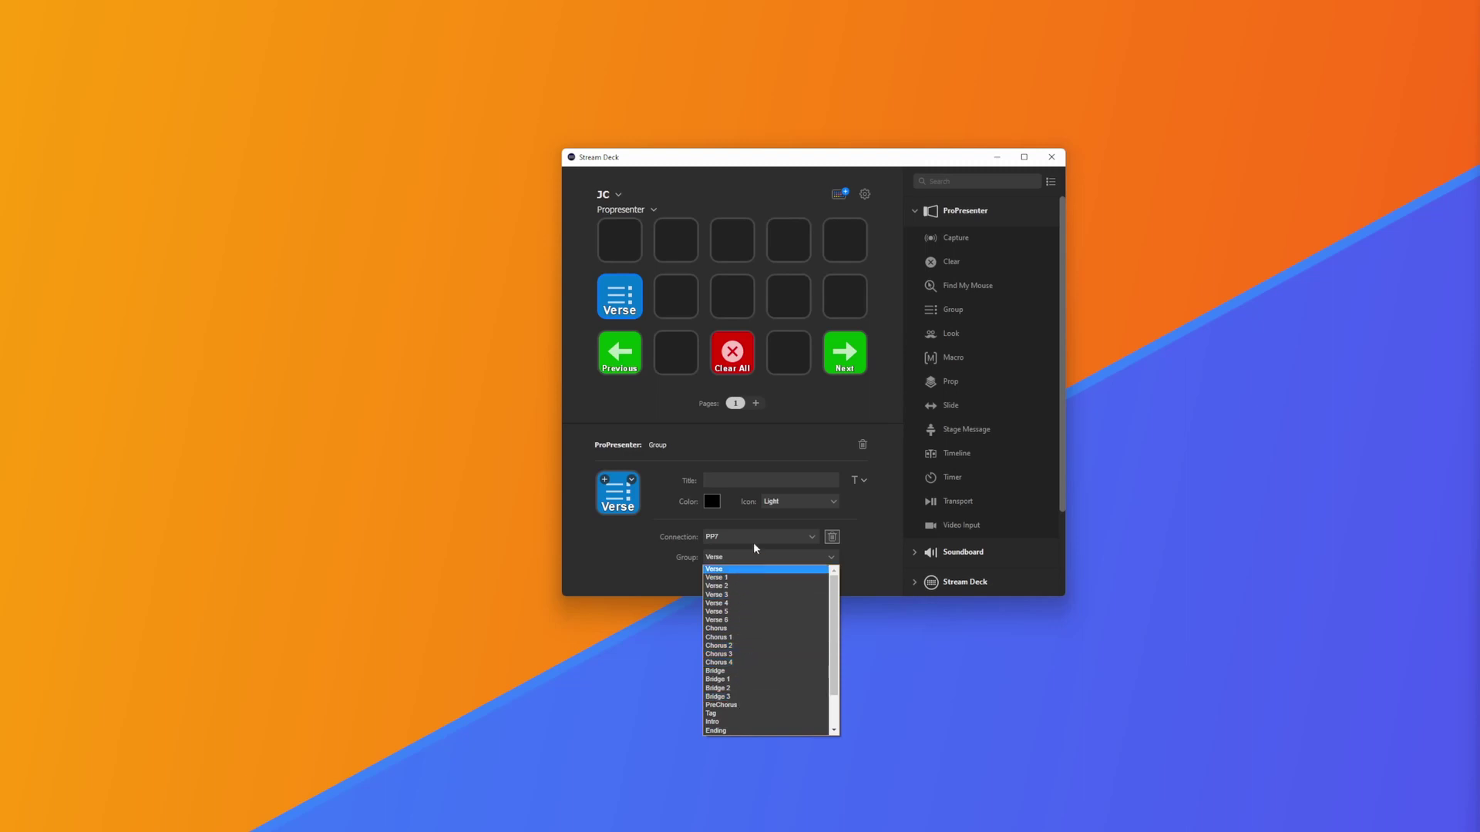
{"action": "left_click", "coordinate": [885, 412]}
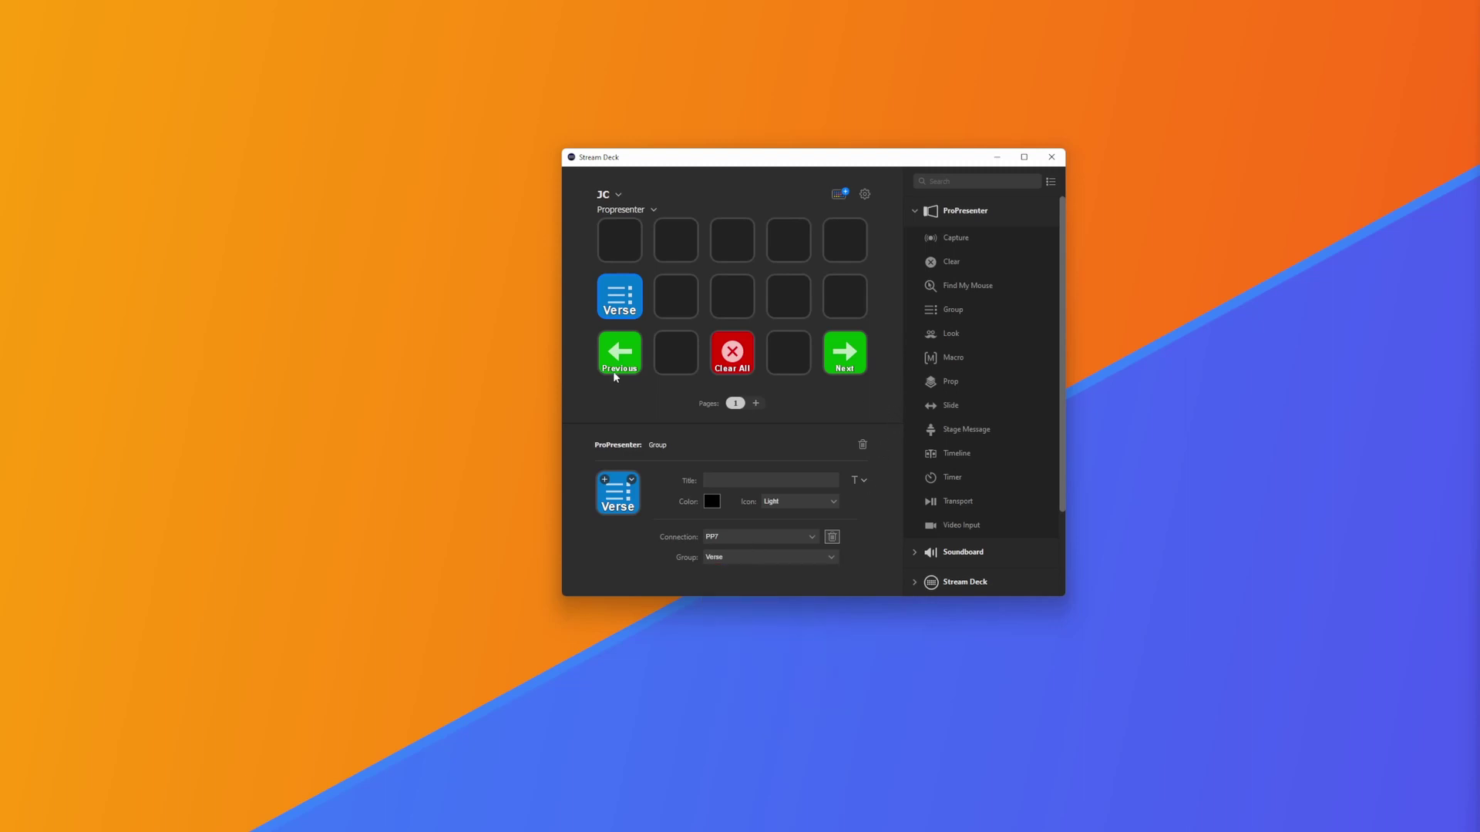
{"action": "left_click", "coordinate": [660, 307]}
{"action": "left_click", "coordinate": [633, 305]}
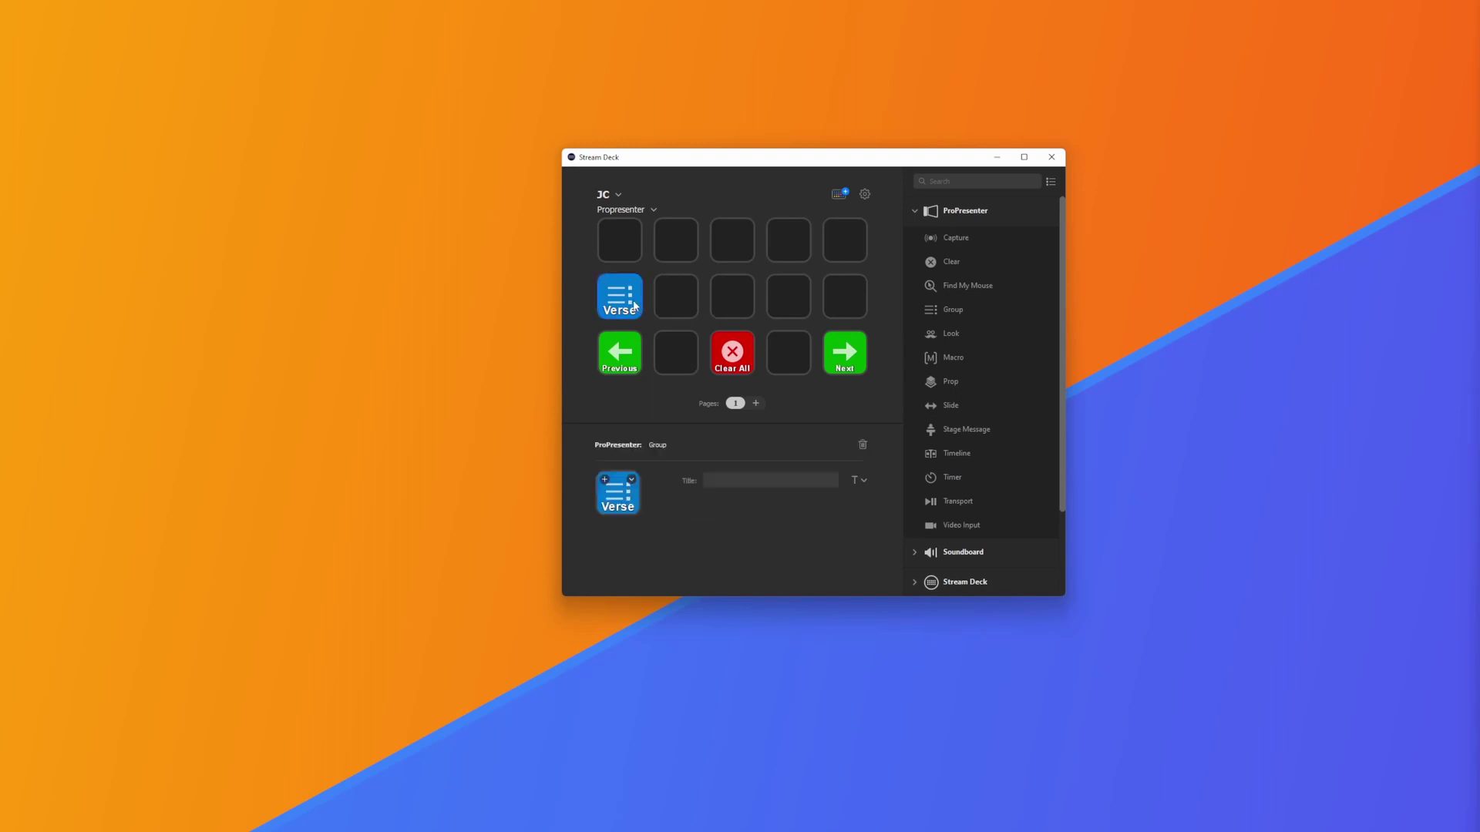
{"action": "key", "text": "Delete"}
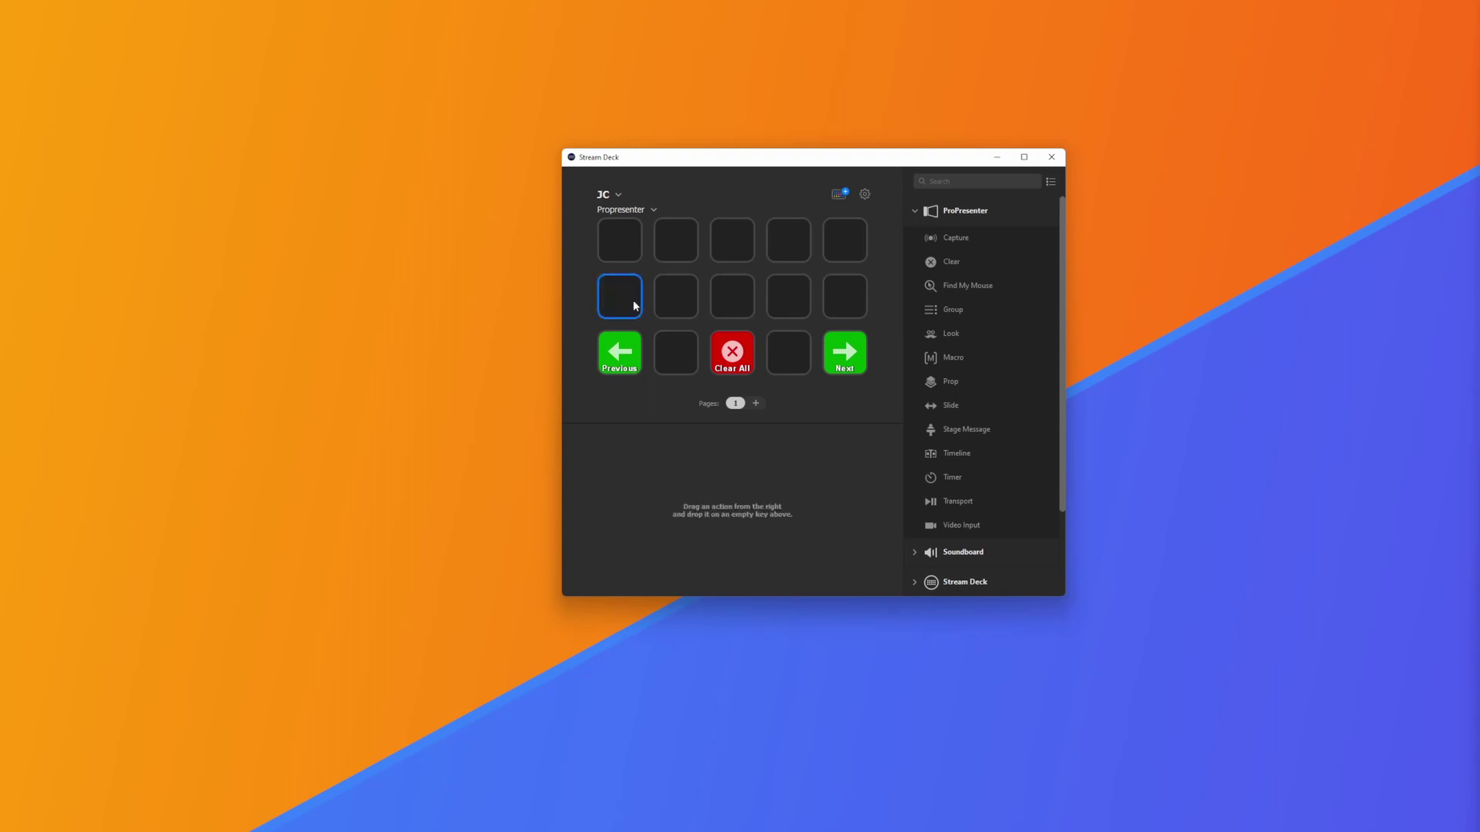
Step: Replace a mistaken Find My Mouse action on the top-left key with ProPresenter Capture
{"action": "left_click_drag", "start_coordinate": [982, 287], "coordinate": [615, 249]}
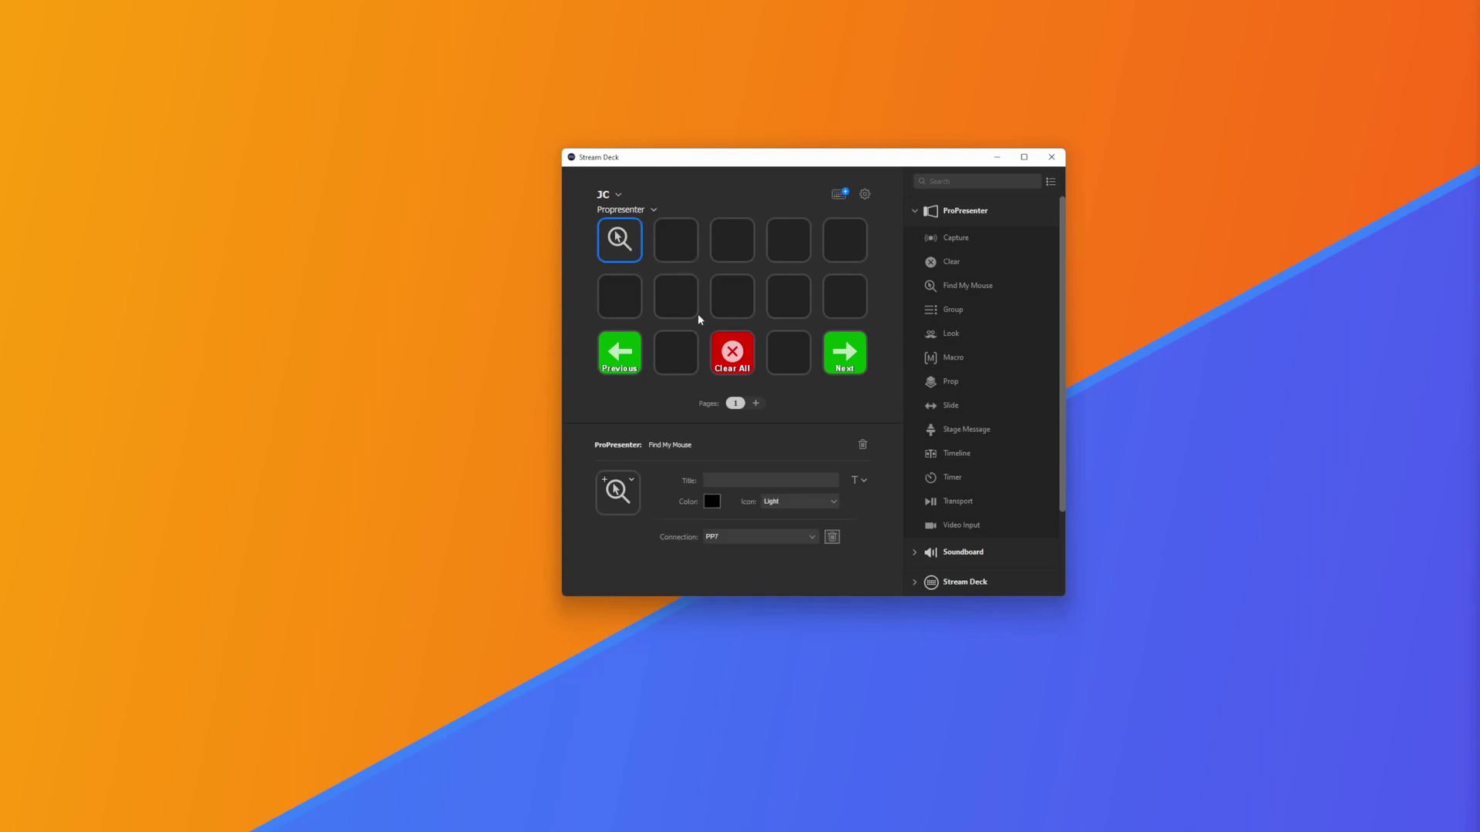
{"action": "key", "text": "Delete"}
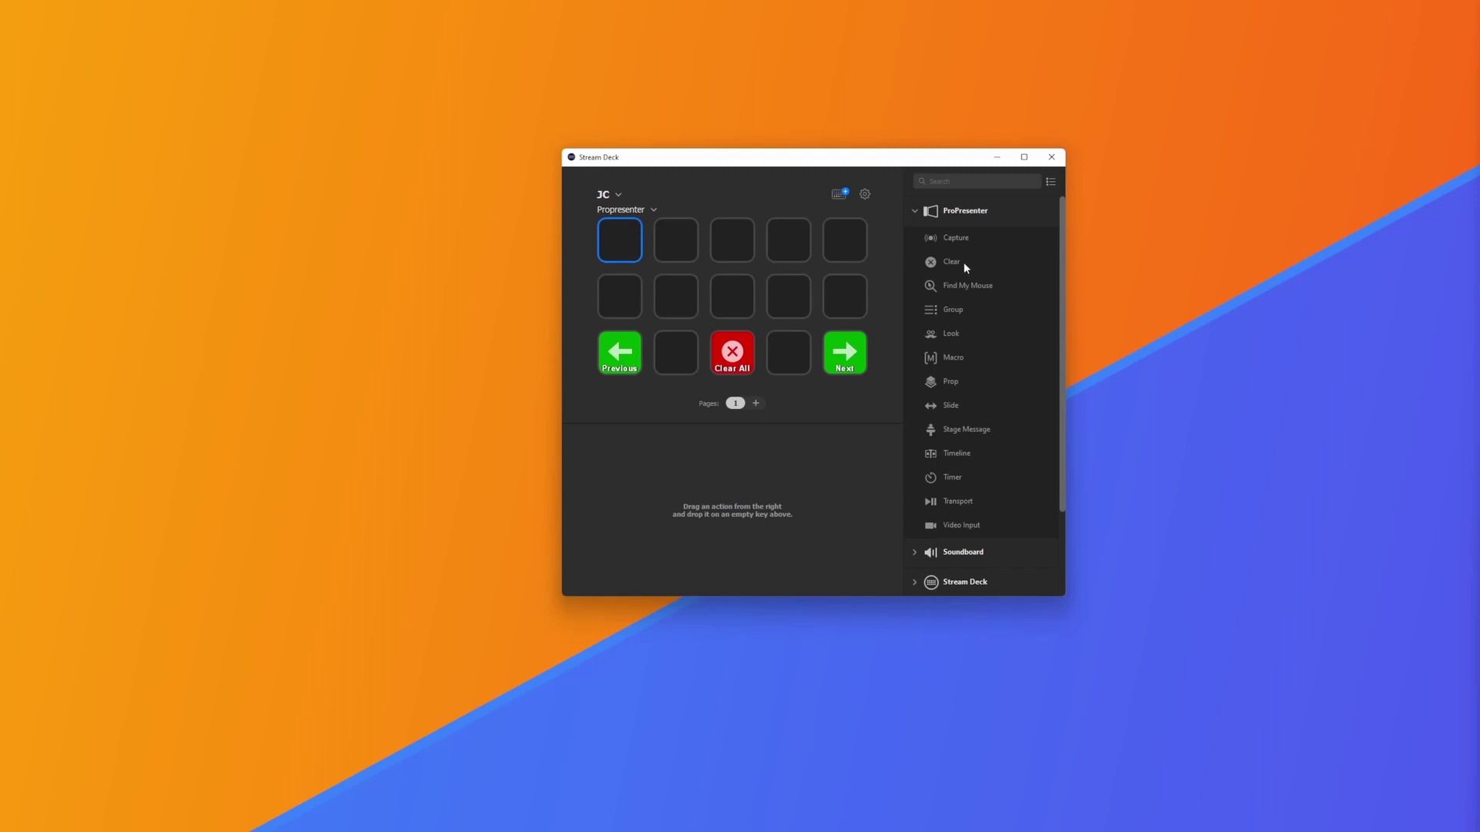
{"action": "left_click_drag", "start_coordinate": [961, 239], "coordinate": [620, 240]}
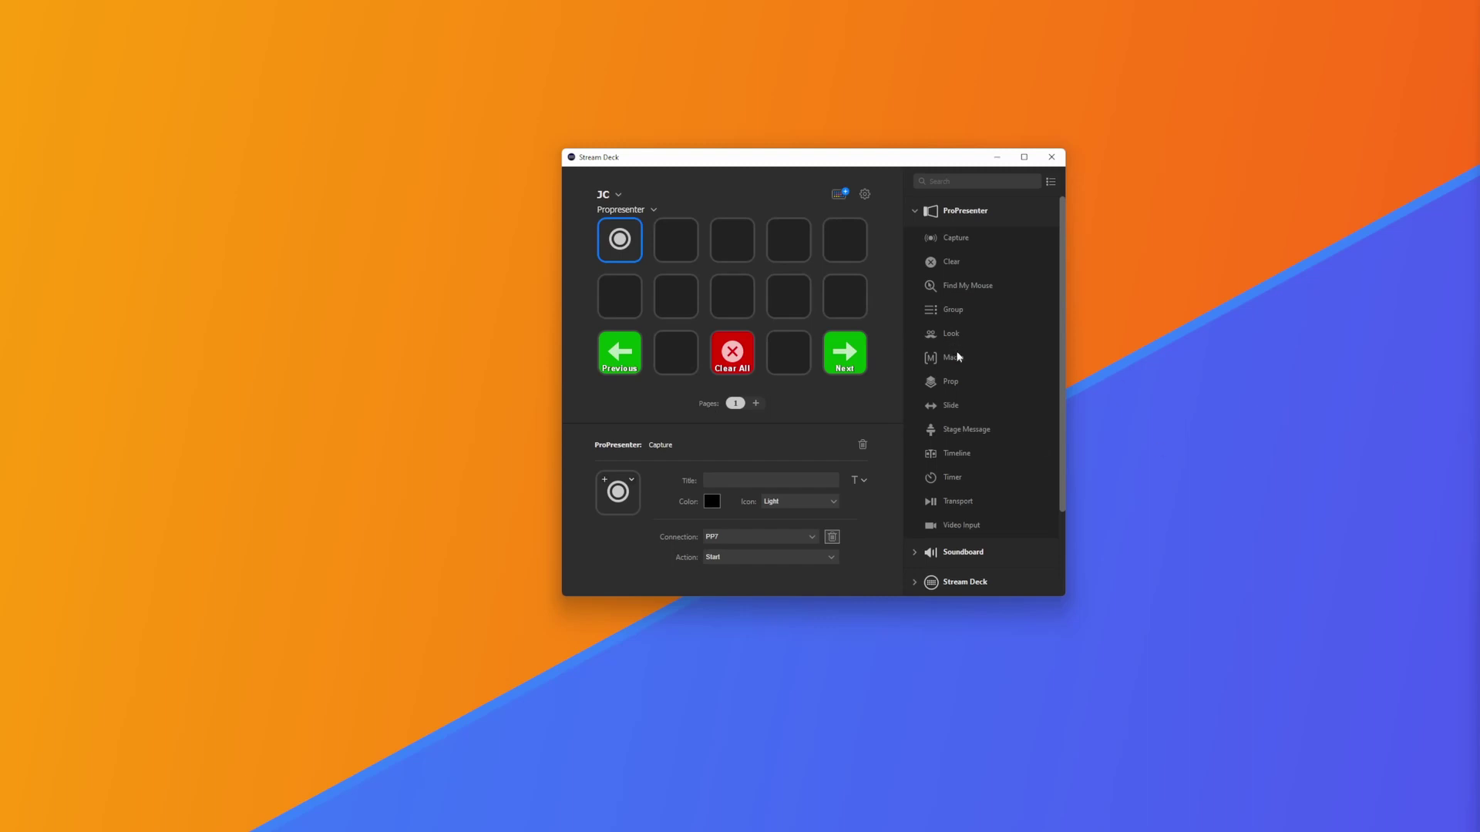
Step: Add a Macro key (Macro 1) as key 3 and a Stage Message key as key 4
{"action": "left_click_drag", "start_coordinate": [954, 357], "coordinate": [732, 239]}
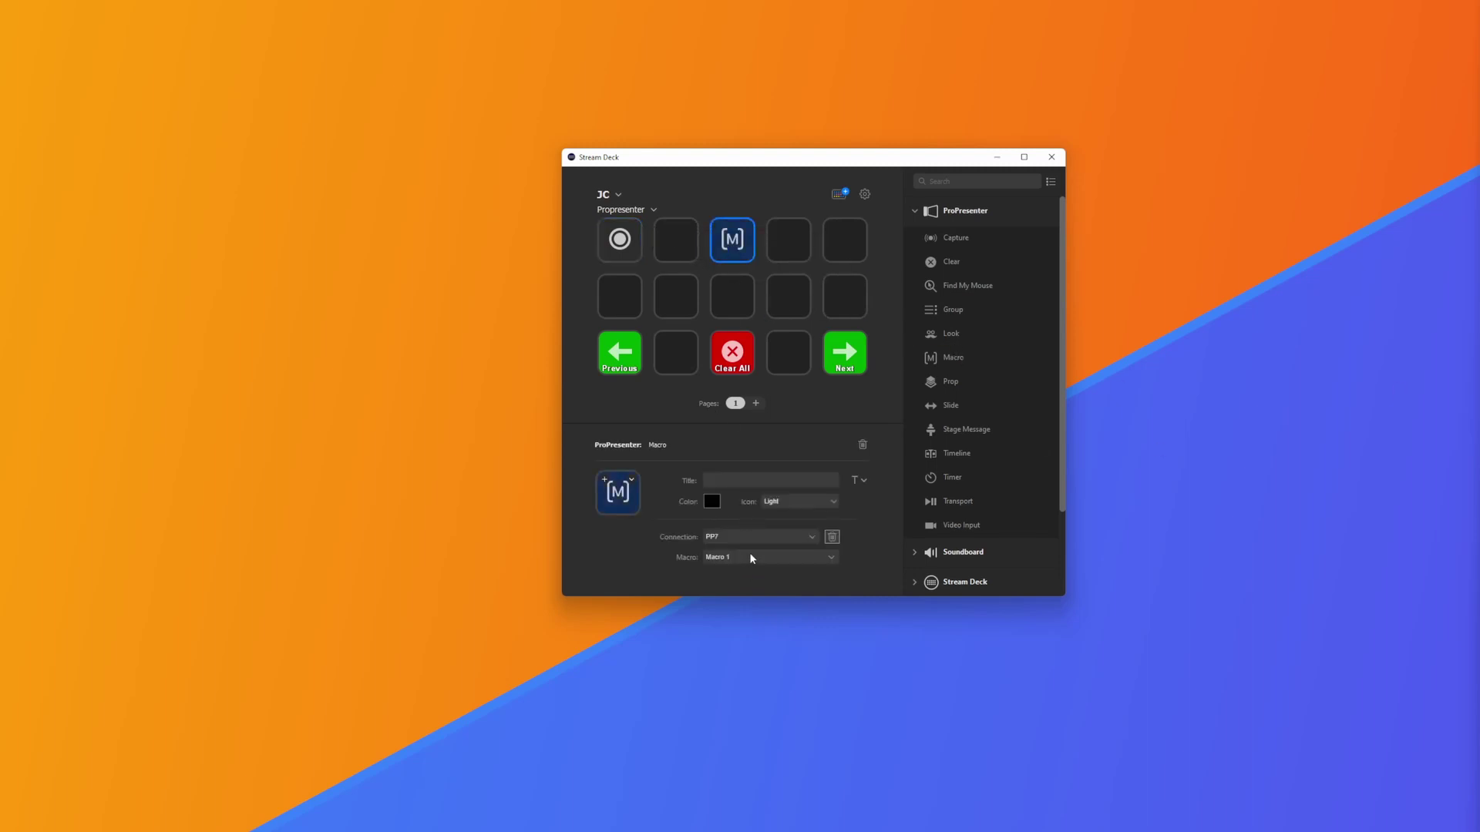
{"action": "left_click", "coordinate": [753, 556]}
{"action": "left_click", "coordinate": [873, 524]}
{"action": "scroll", "coordinate": [987, 408], "scroll_direction": "down", "scroll_amount": 3}
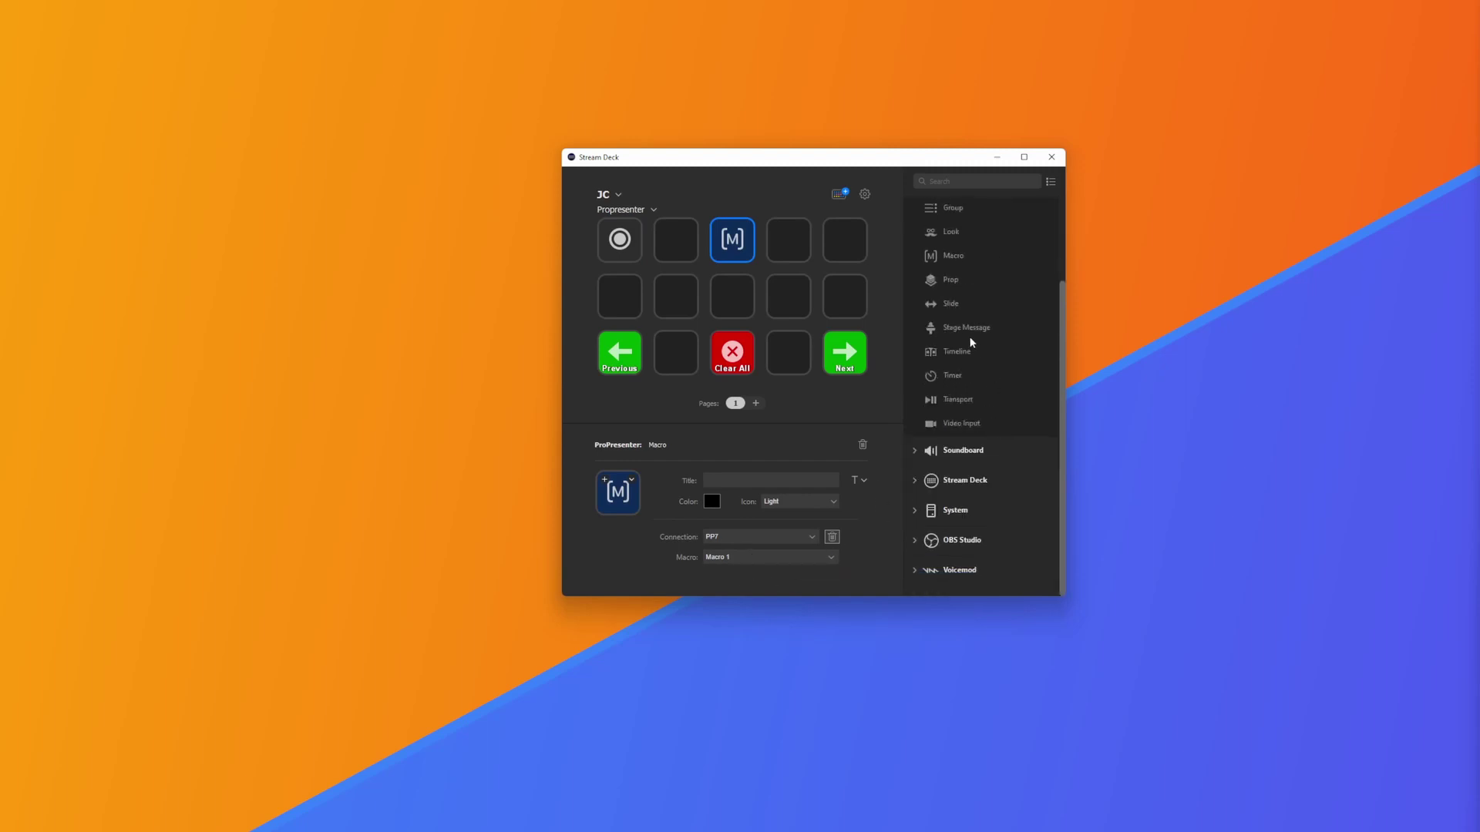
{"action": "left_click_drag", "start_coordinate": [967, 330], "coordinate": [788, 240]}
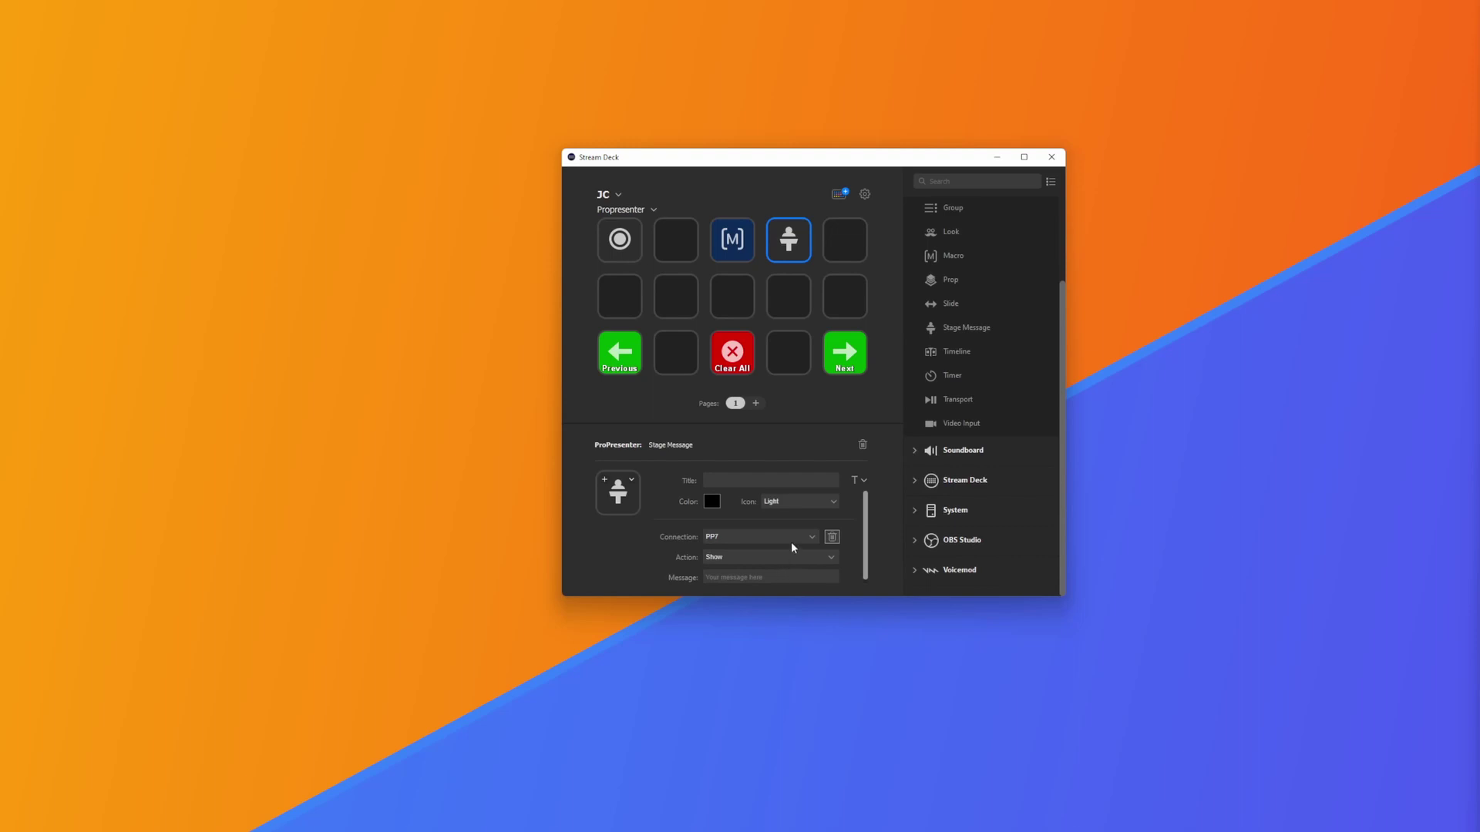
{"action": "scroll", "coordinate": [994, 370], "scroll_direction": "up", "scroll_amount": 2}
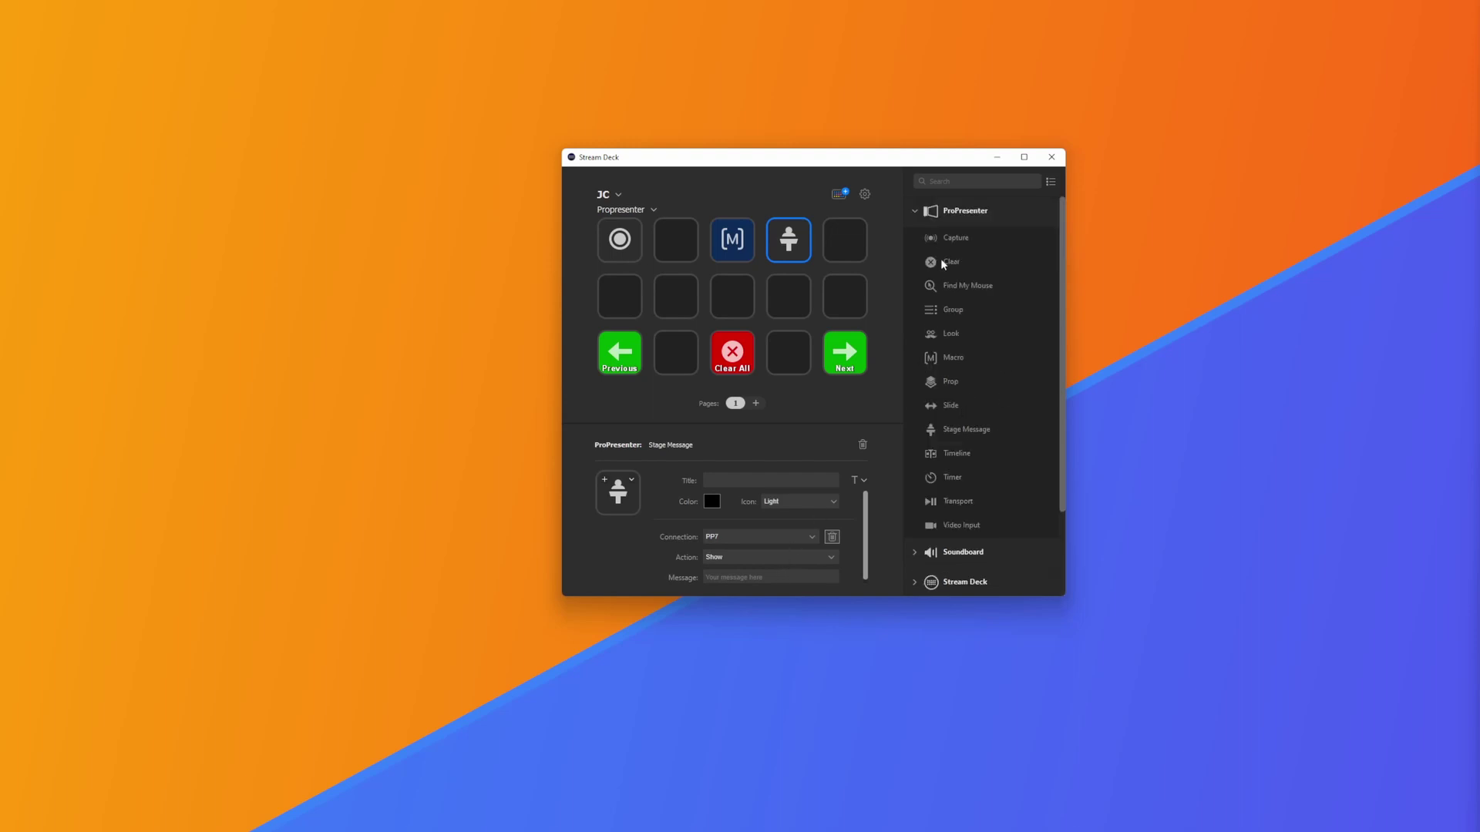
Step: Add a System Multimedia key set to Increase Volume on the third second-row key
{"action": "left_click", "coordinate": [917, 217]}
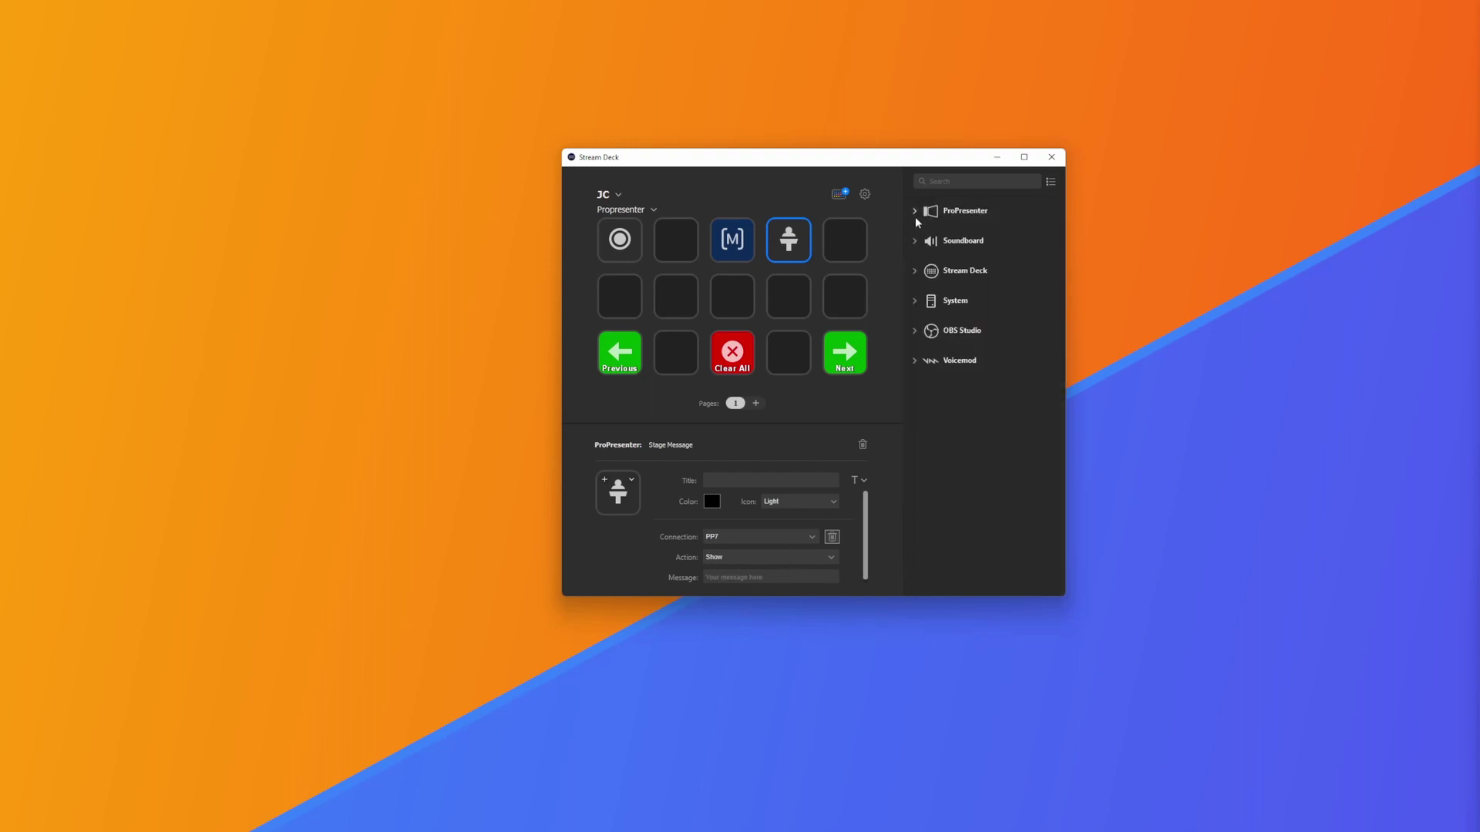
{"action": "left_click", "coordinate": [915, 301]}
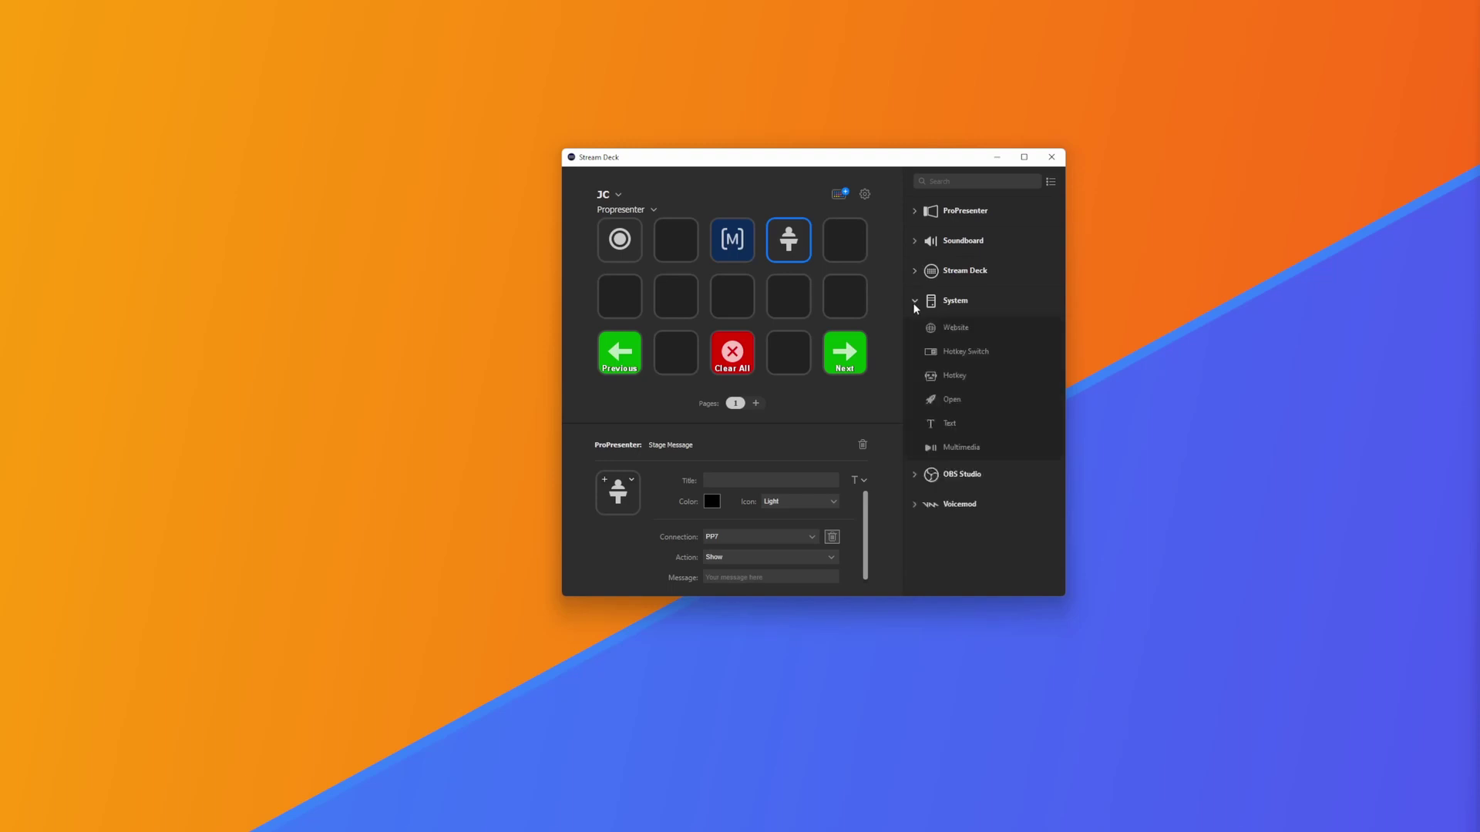
{"action": "left_click_drag", "start_coordinate": [966, 454], "coordinate": [738, 294]}
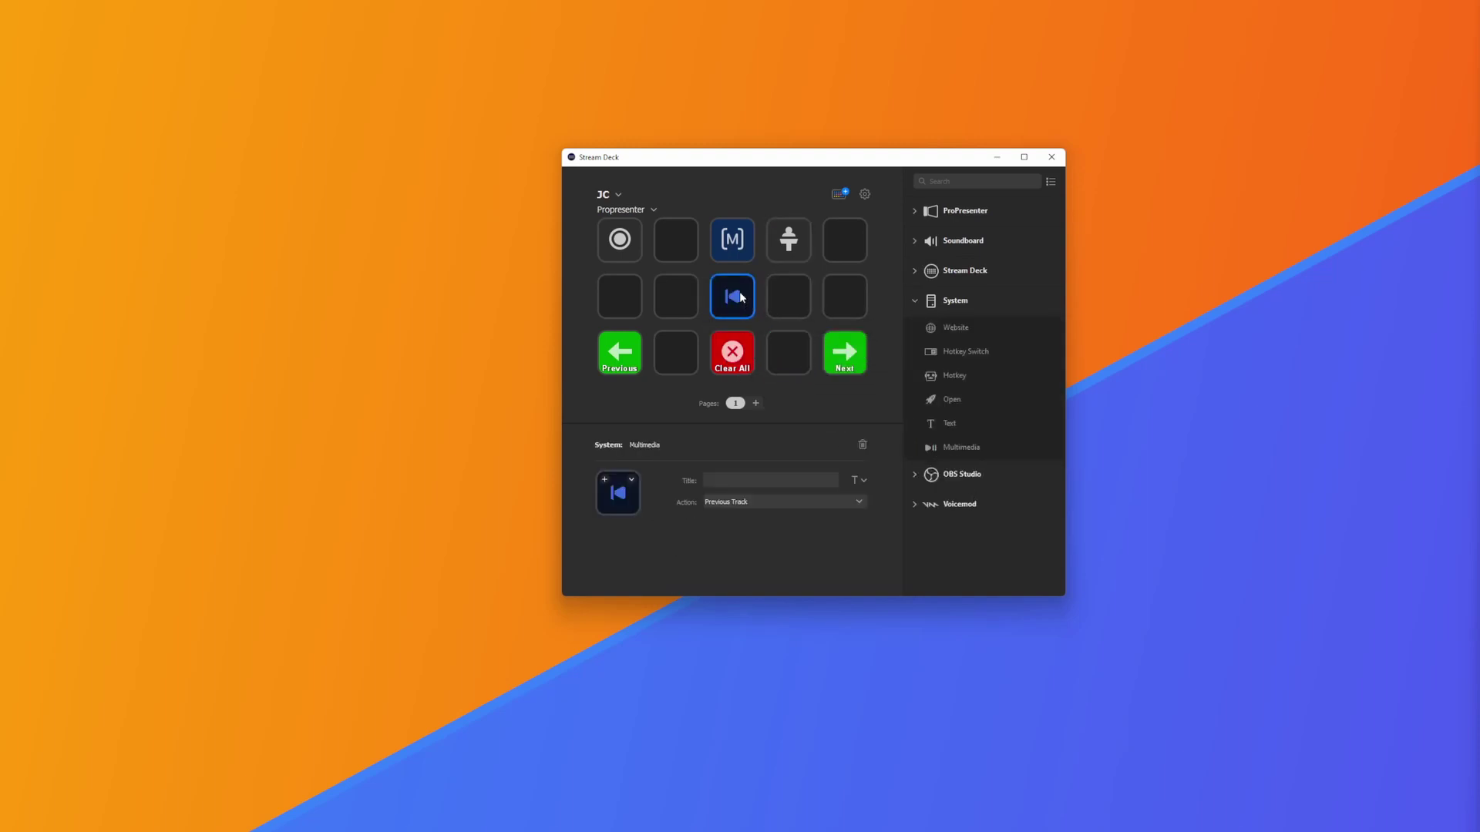
{"action": "left_click", "coordinate": [747, 509]}
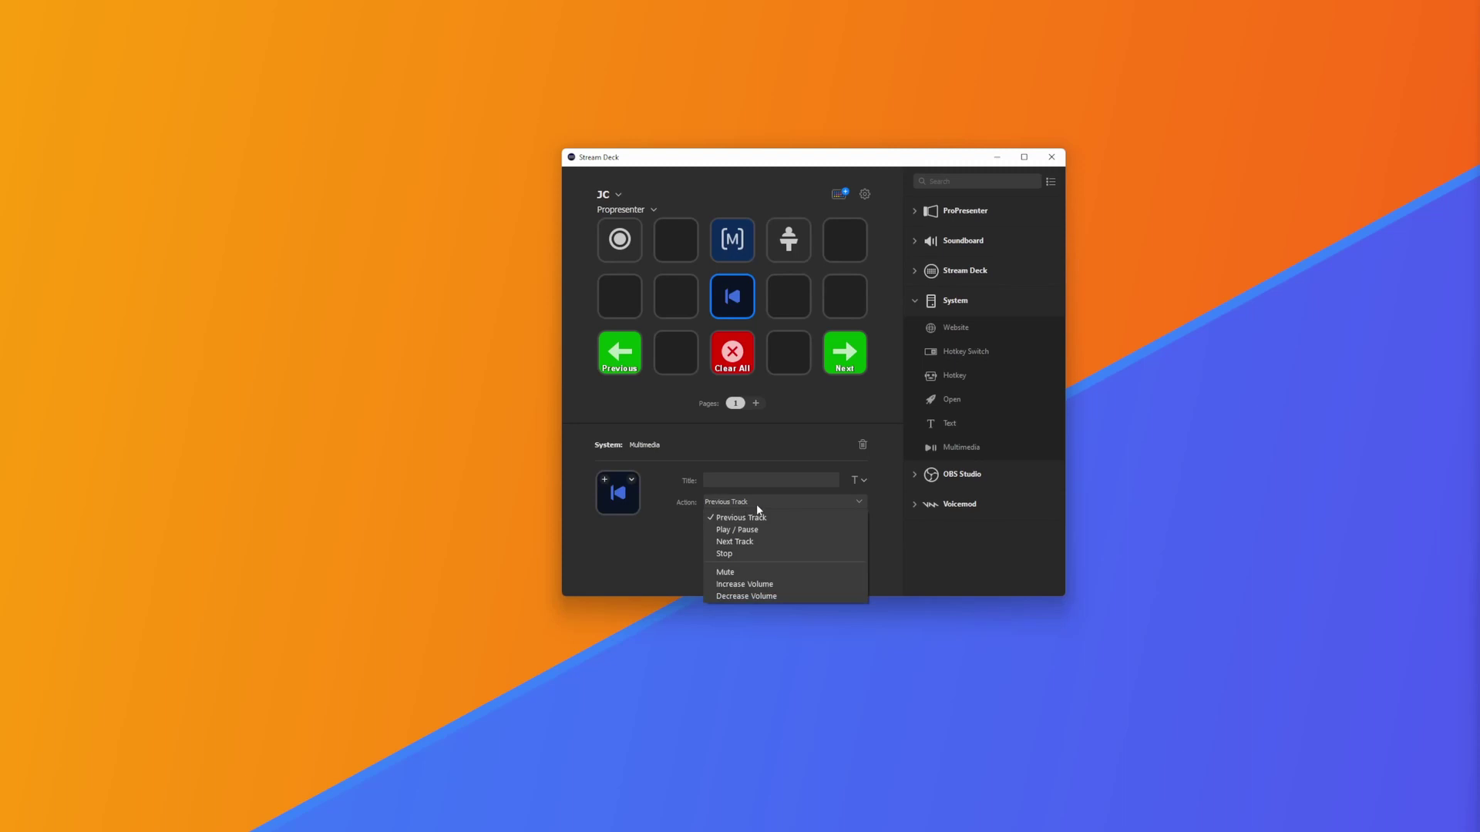
{"action": "left_click", "coordinate": [772, 585]}
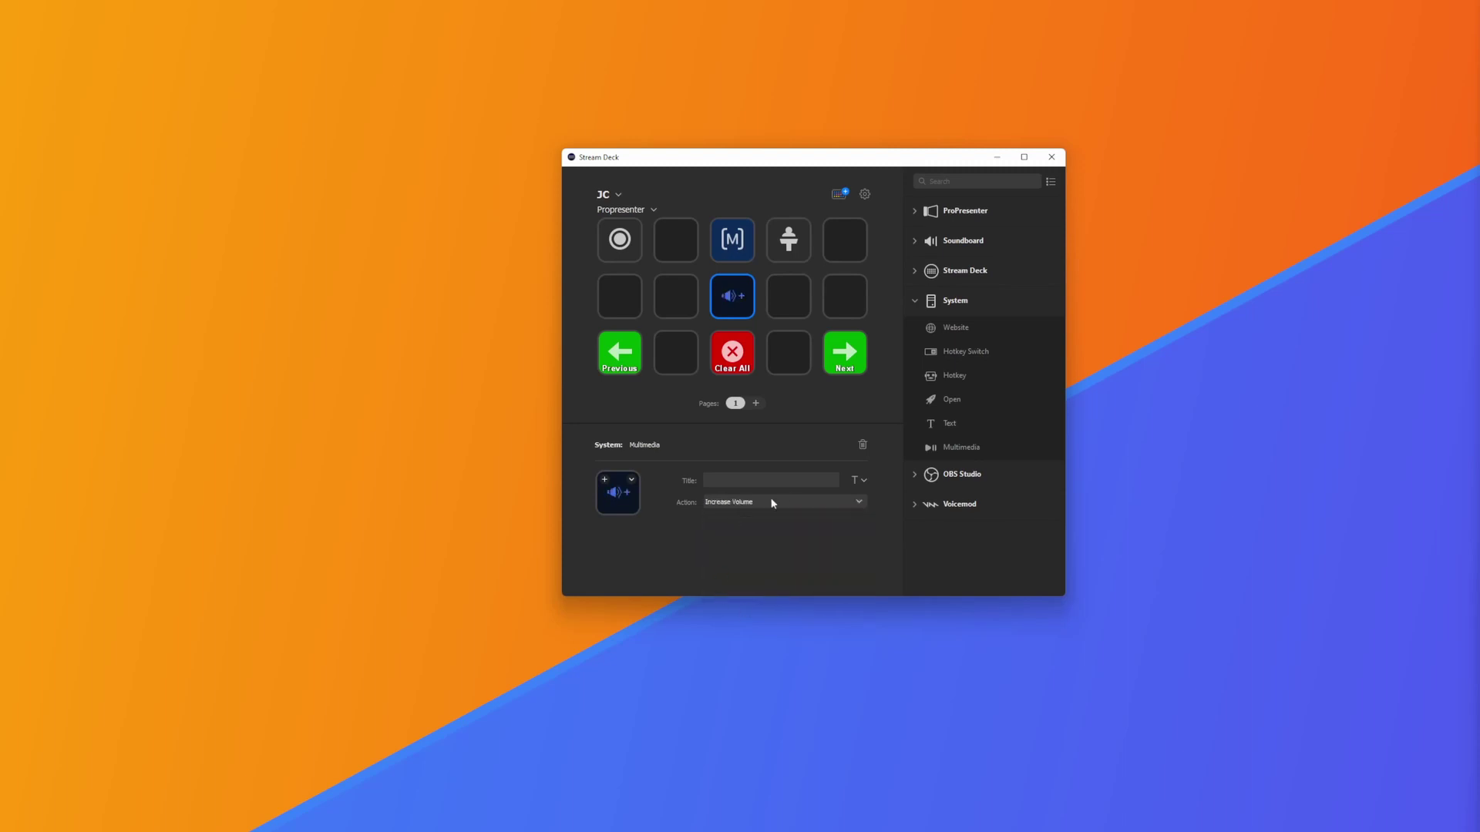
Step: Add Multimedia keys set to Decrease Volume on the second and Mute on the first second-row key
{"action": "left_click_drag", "start_coordinate": [951, 452], "coordinate": [687, 294]}
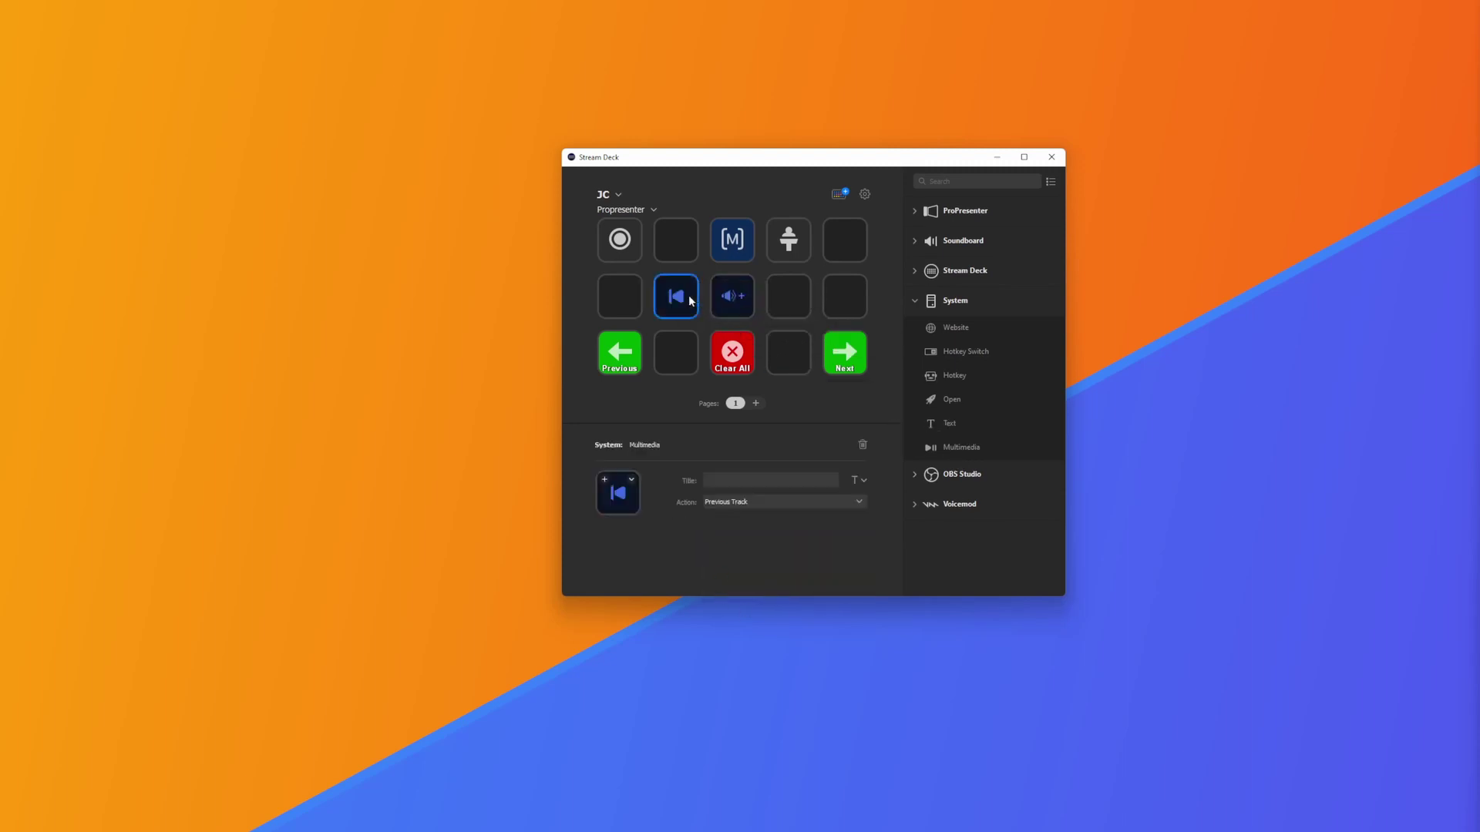
{"action": "left_click", "coordinate": [767, 505]}
{"action": "left_click", "coordinate": [761, 595]}
{"action": "left_click_drag", "start_coordinate": [939, 447], "coordinate": [592, 297]}
{"action": "left_click_drag", "start_coordinate": [963, 451], "coordinate": [620, 297]}
{"action": "left_click", "coordinate": [755, 502]}
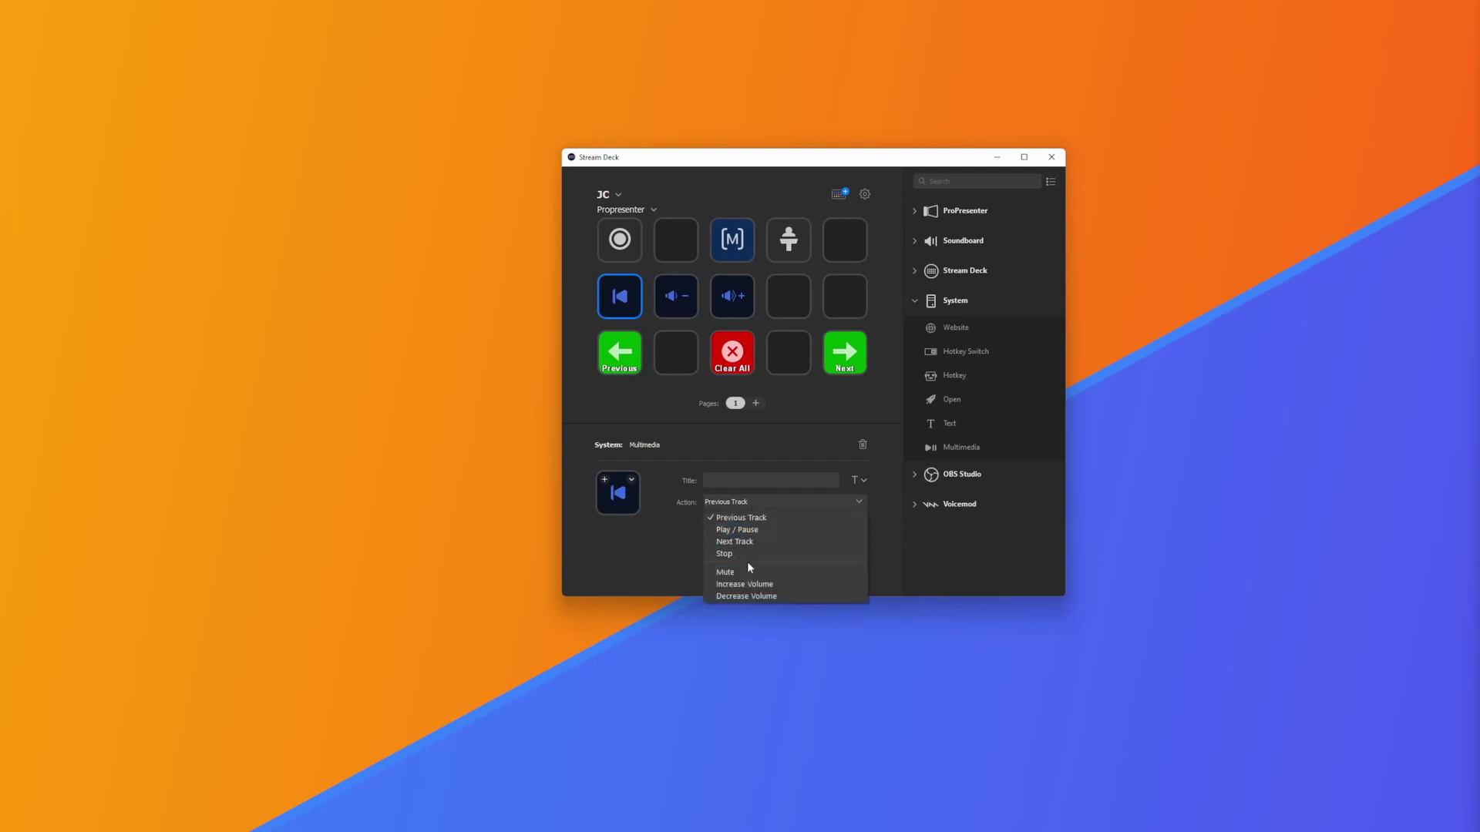
{"action": "left_click", "coordinate": [747, 572]}
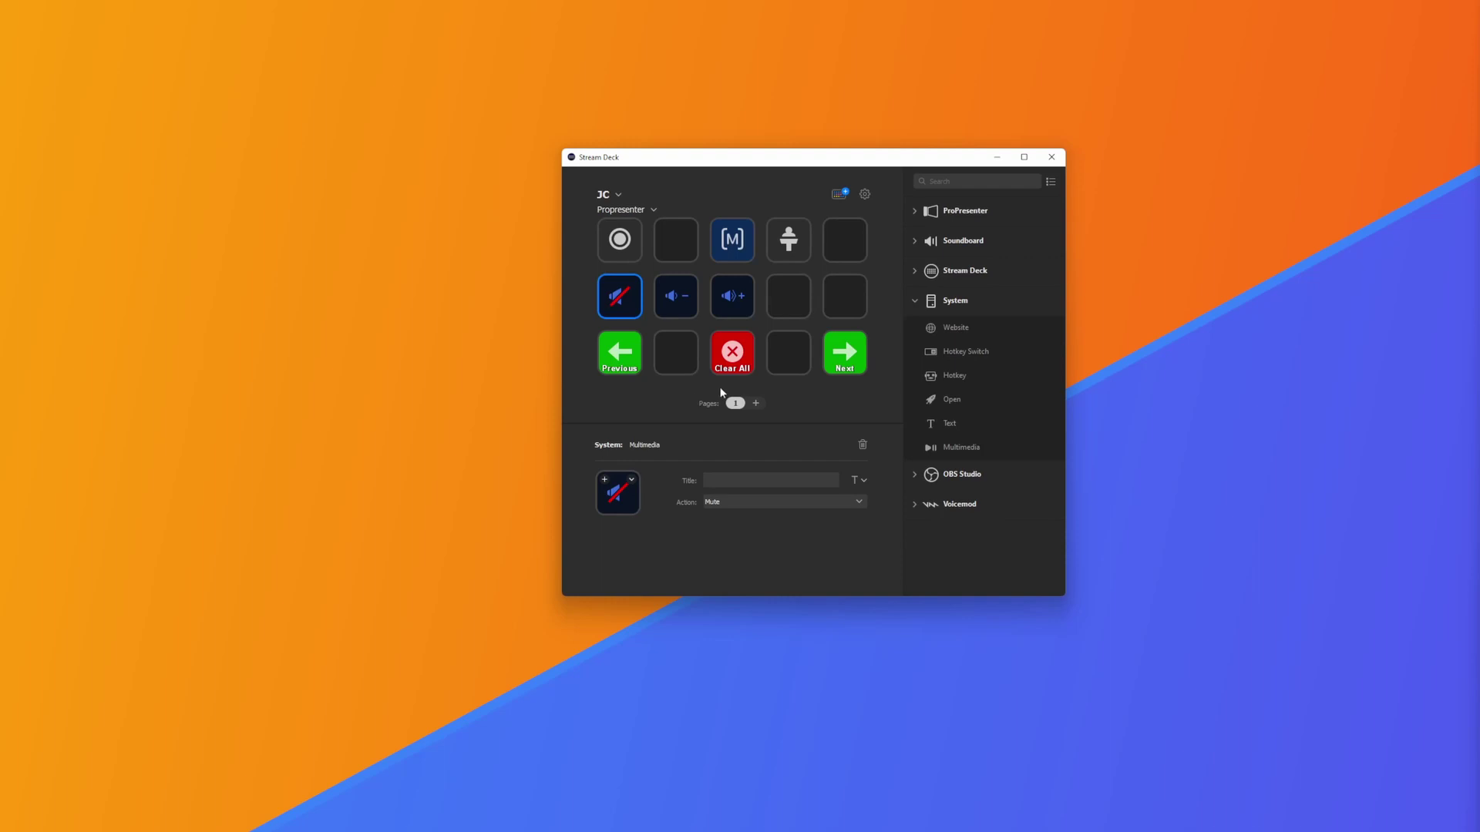
Step: Review the settings of the Decrease Volume, Increase Volume and Mute keys
{"action": "left_click", "coordinate": [693, 305]}
{"action": "left_click", "coordinate": [734, 308]}
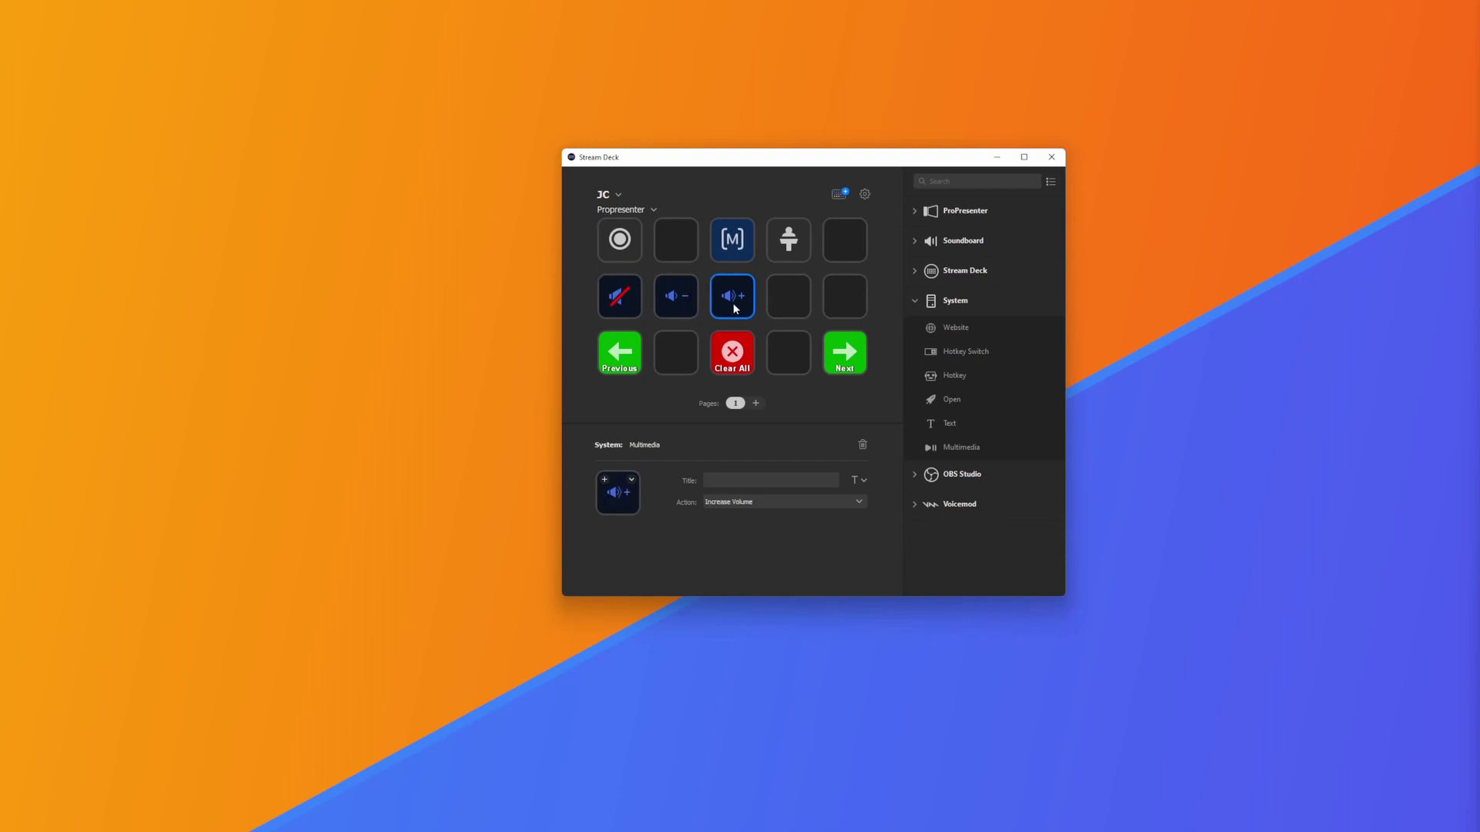
{"action": "left_click", "coordinate": [693, 303]}
{"action": "left_click", "coordinate": [629, 303]}
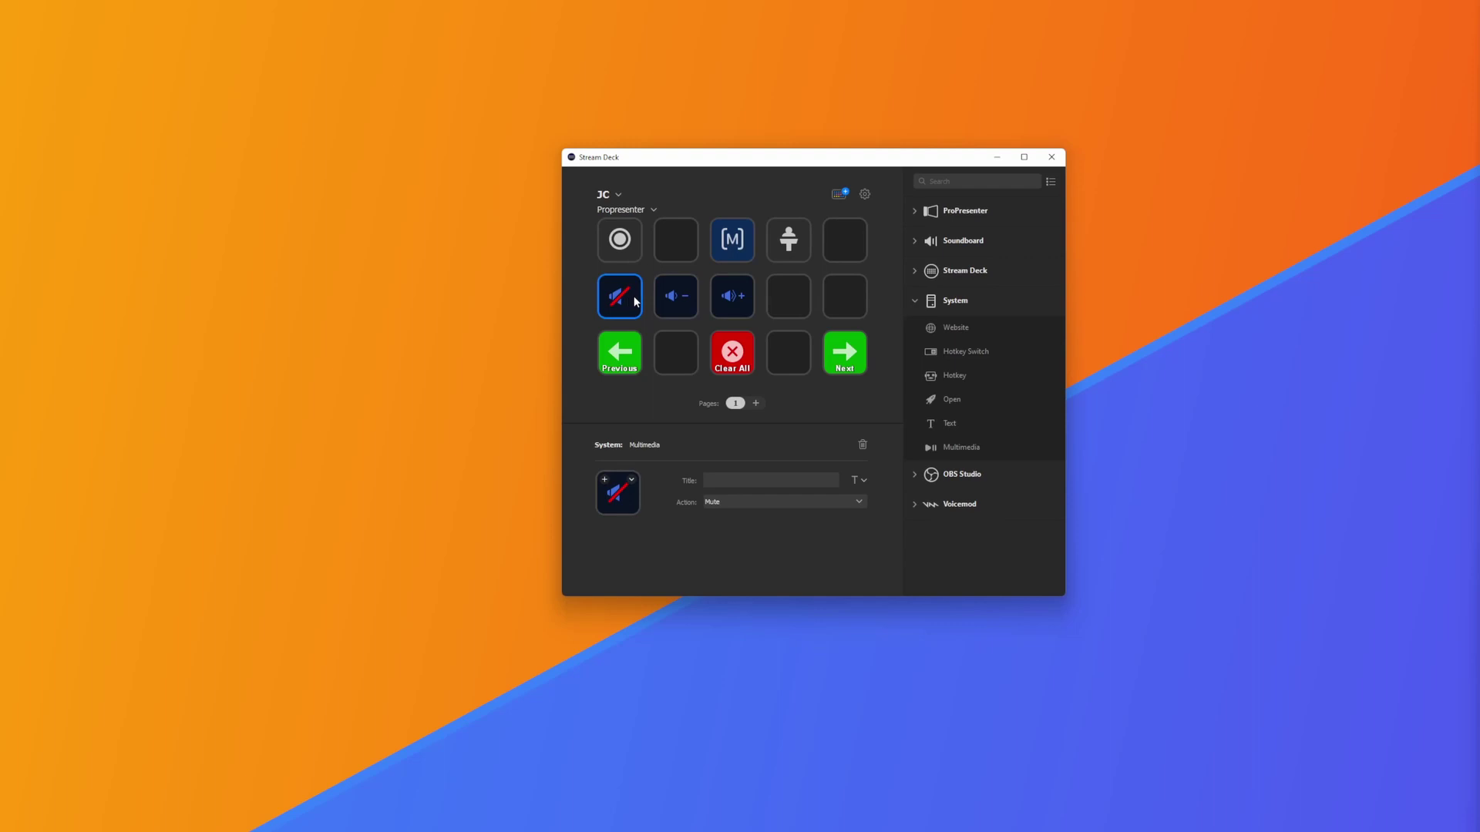